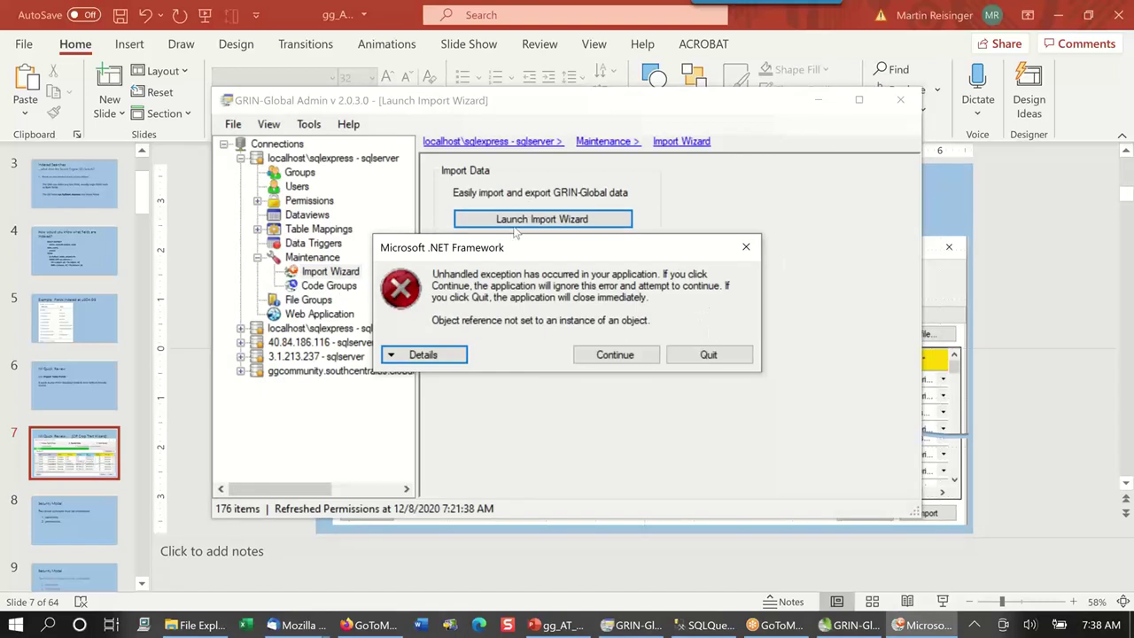
# Quit the crashed GRIN-Global Admin session and start GRIN-Global Admin again.
pyautogui.click(708, 356)
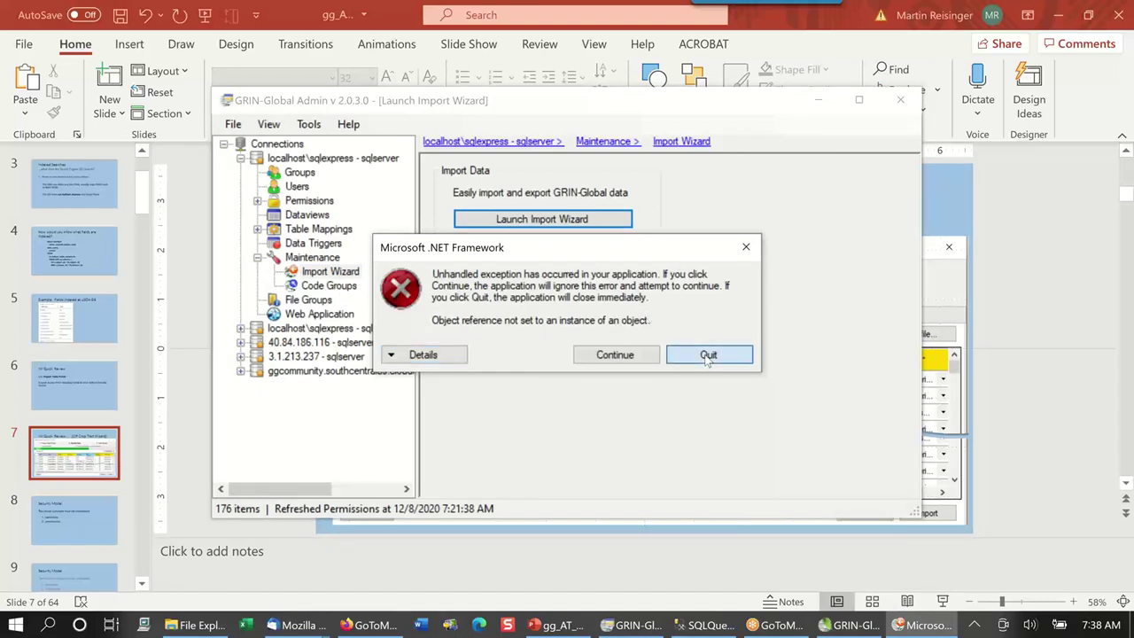
pyautogui.click(901, 99)
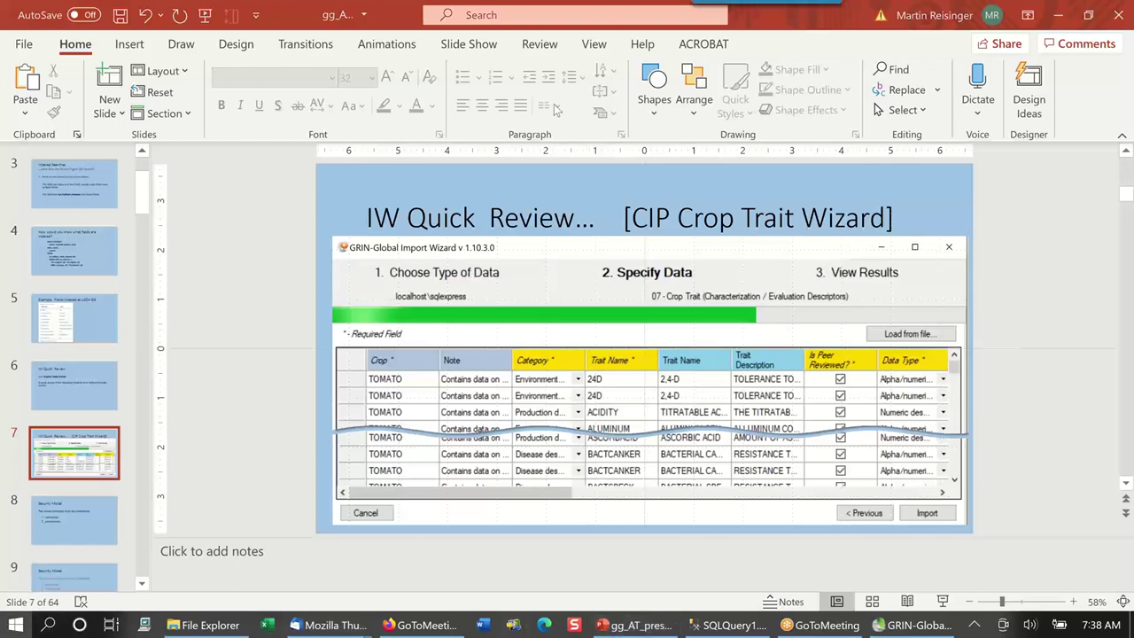
pyautogui.press('super')
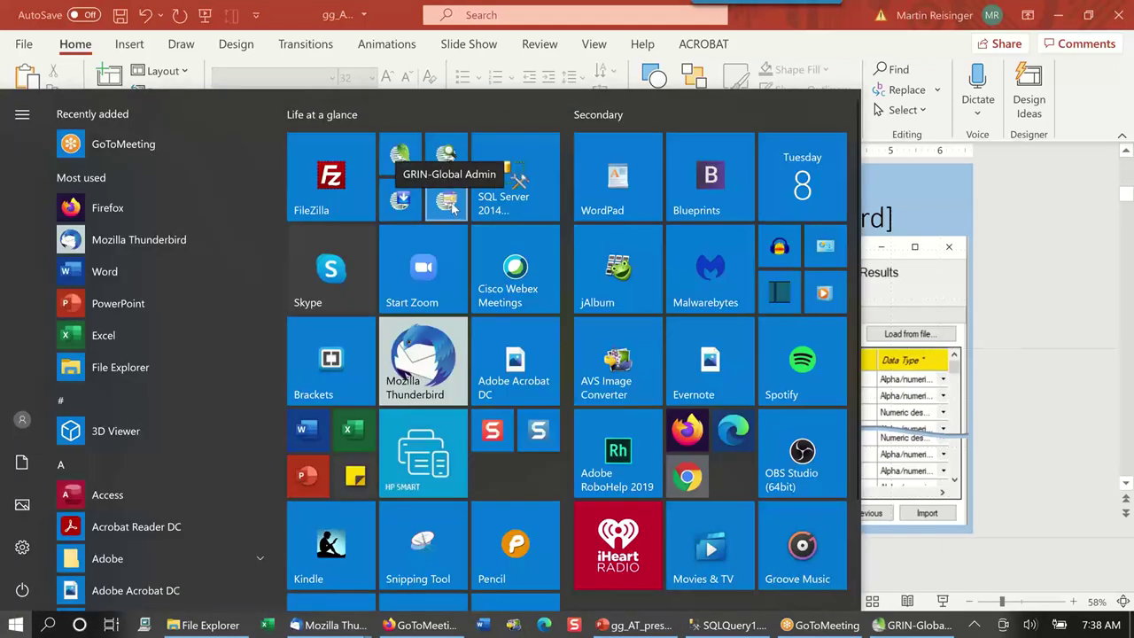
pyautogui.click(450, 203)
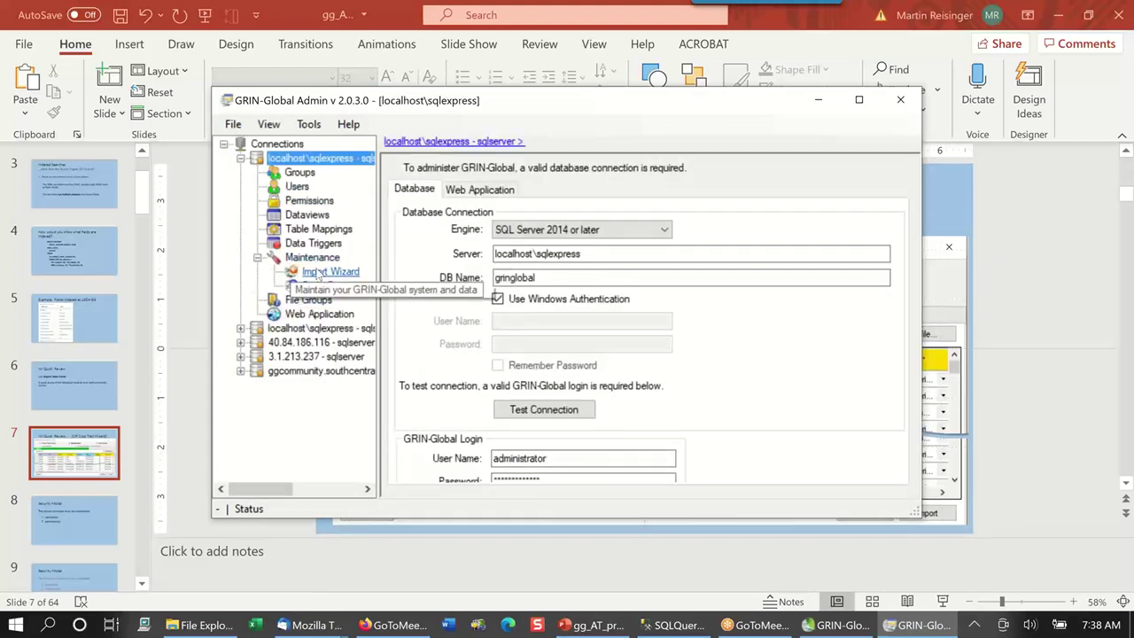
# Launch the Import Wizard for 07 - Crop Trait (Characterization / Evaluation Descriptors), request existing data, and proceed to the data grid.
pyautogui.click(321, 273)
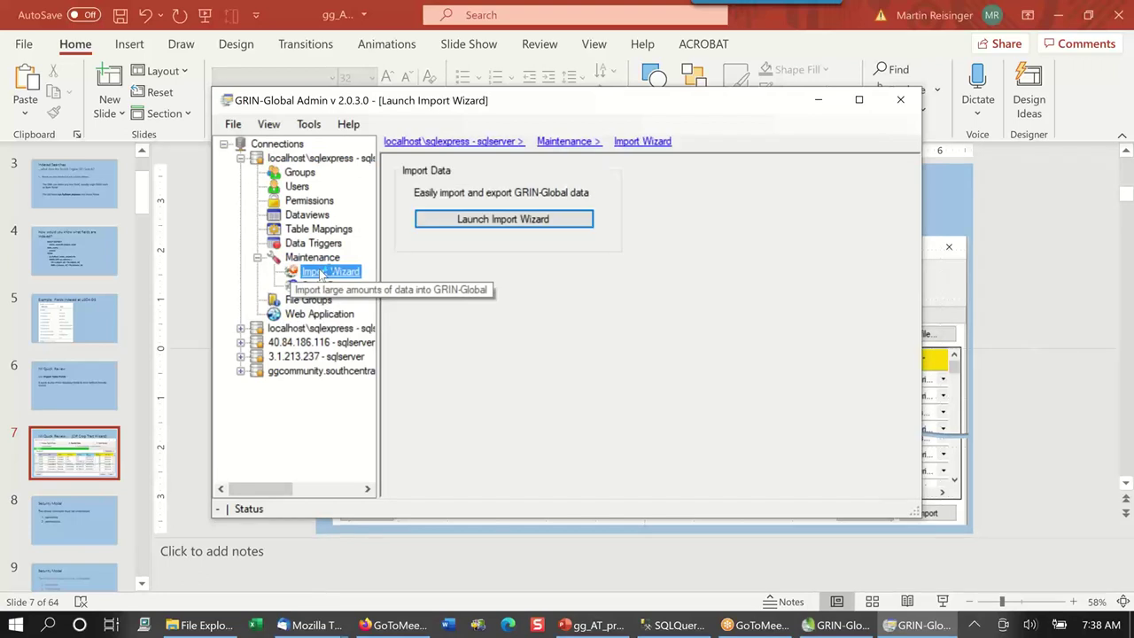
pyautogui.doubleClick(321, 273)
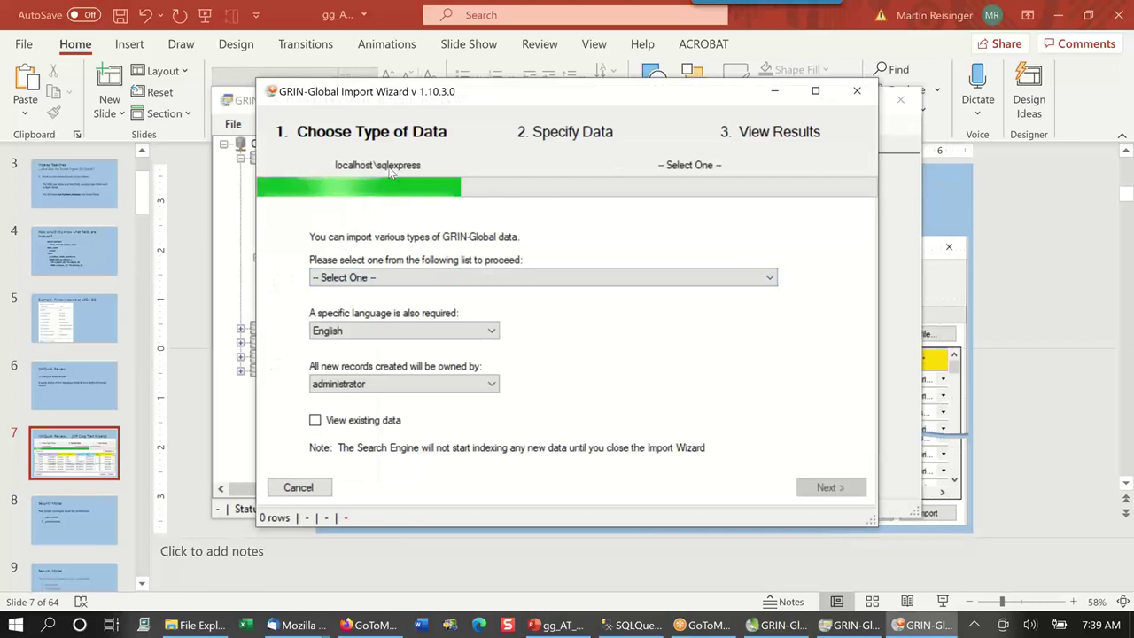
pyautogui.click(672, 279)
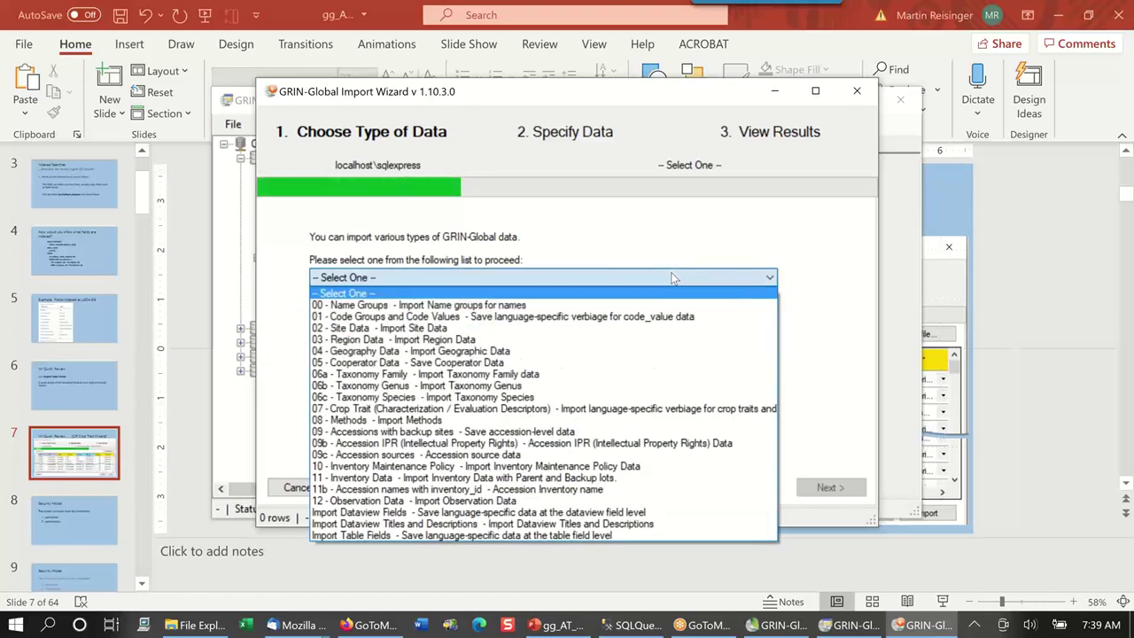
pyautogui.click(470, 408)
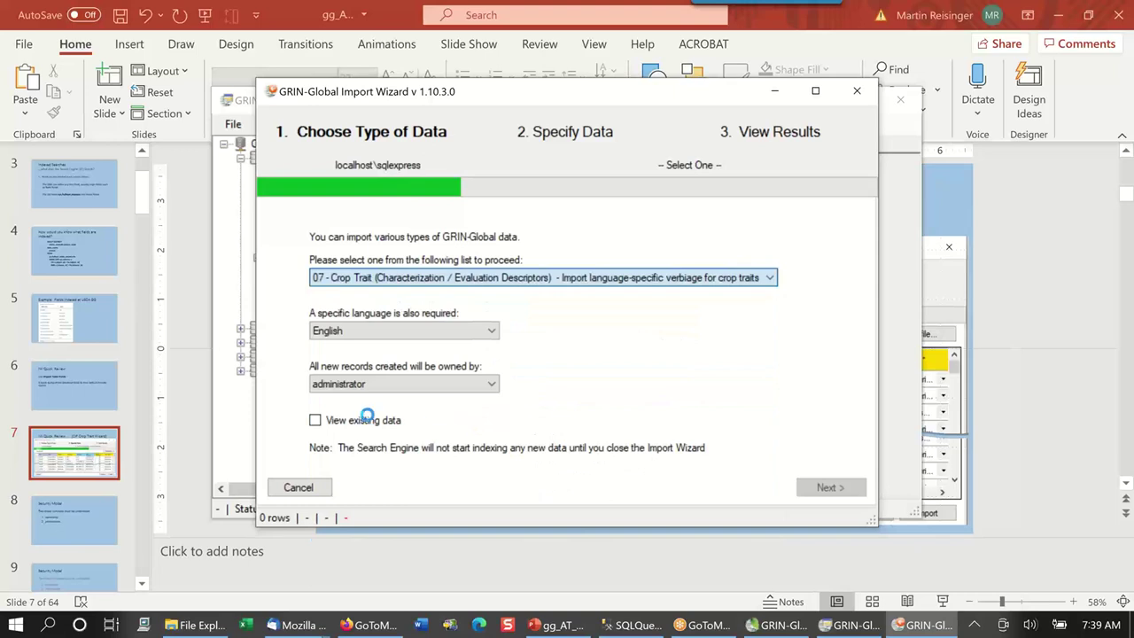
pyautogui.click(315, 421)
pyautogui.click(833, 487)
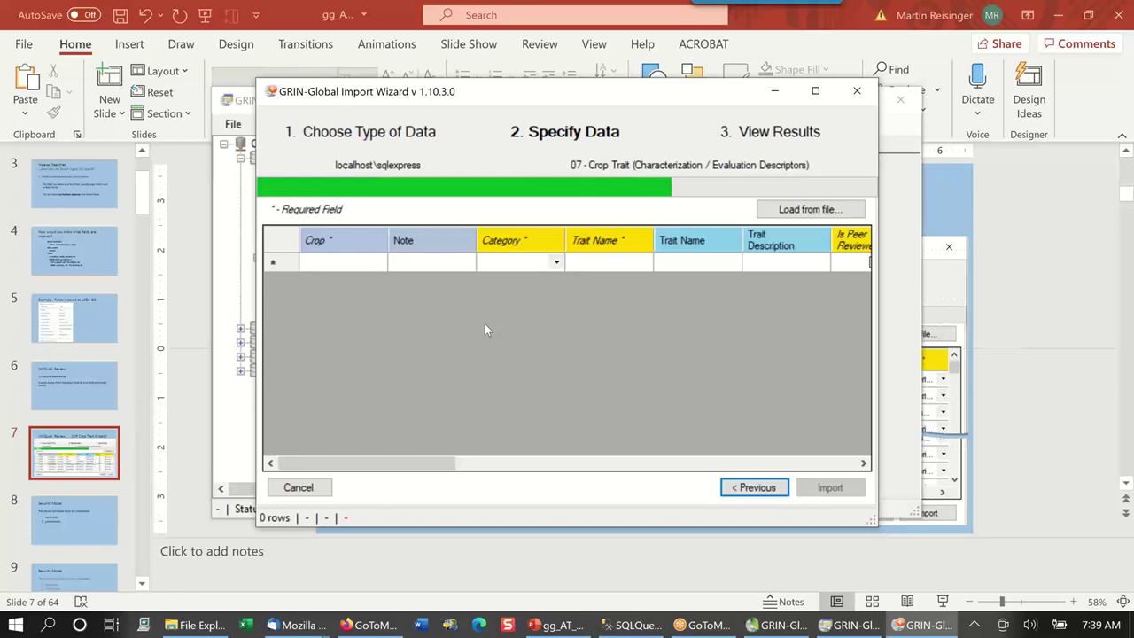
# Examine the empty crop trait grid's columns, field descriptions and underlying tables, from Crop through Trait Code and Code Title.
pyautogui.click(346, 261)
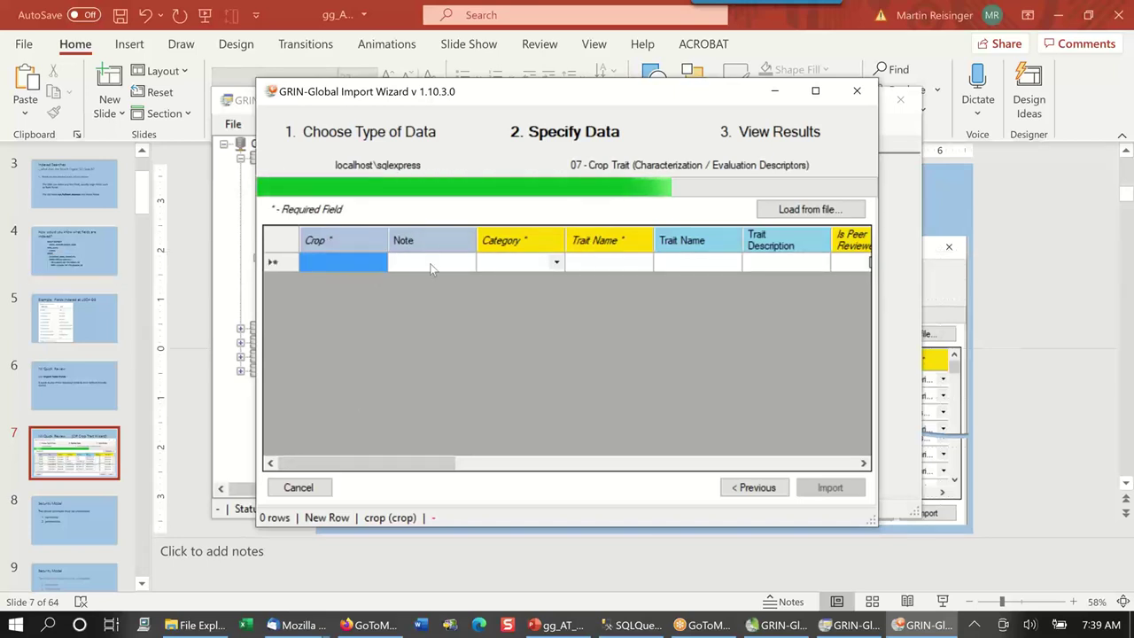
pyautogui.click(523, 268)
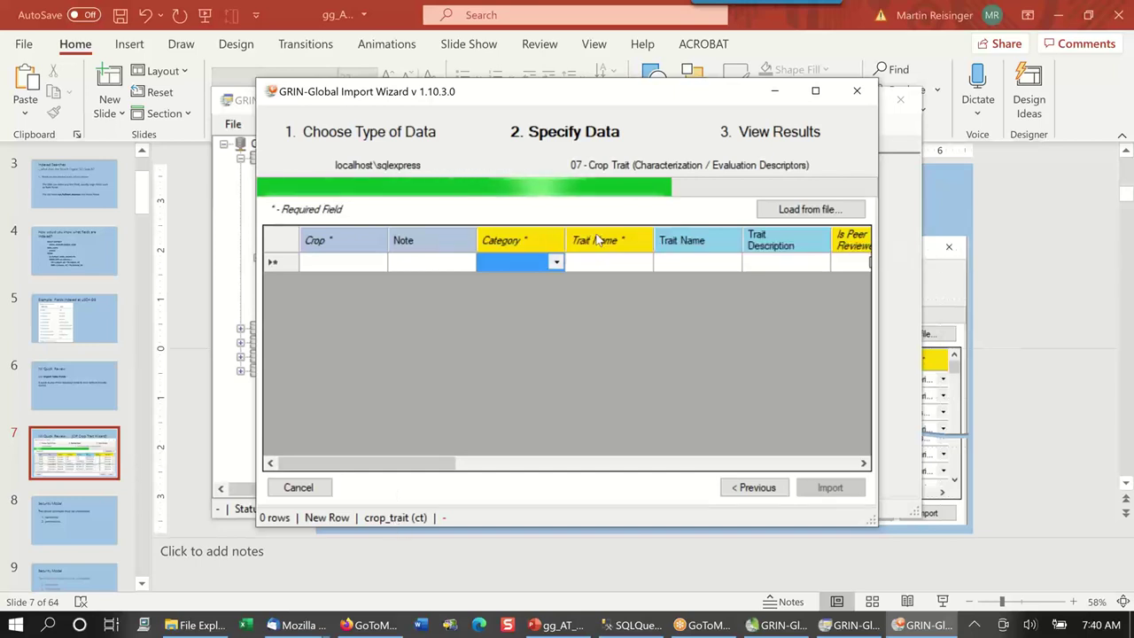
pyautogui.moveTo(536, 249)
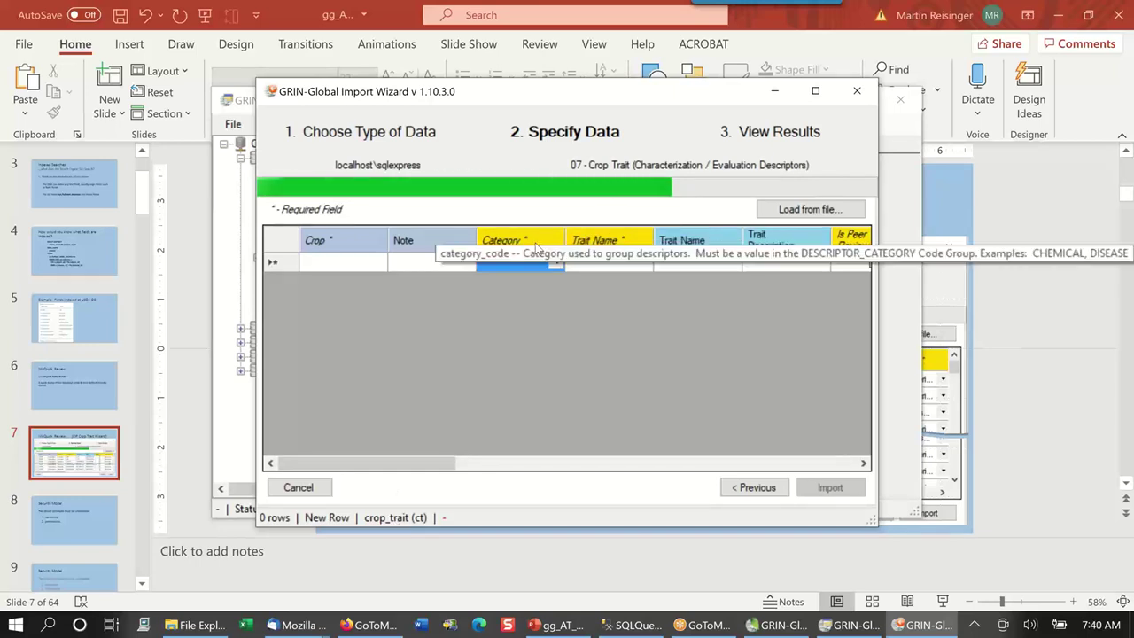
pyautogui.moveTo(610, 246)
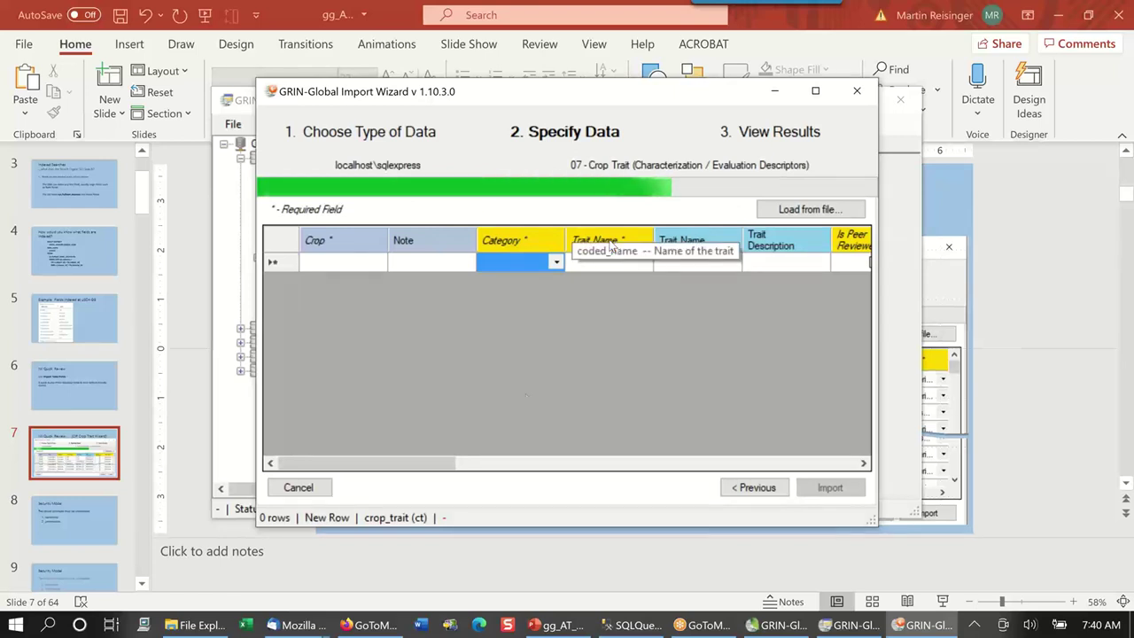
pyautogui.click(701, 259)
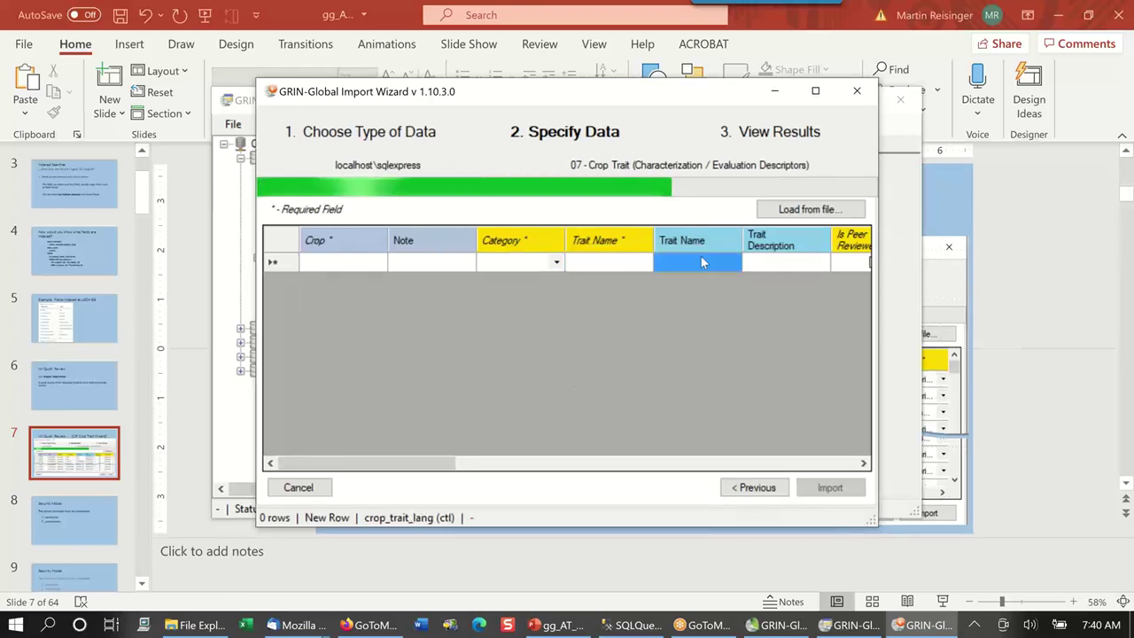
pyautogui.moveTo(448, 459); pyautogui.dragTo(557, 478)
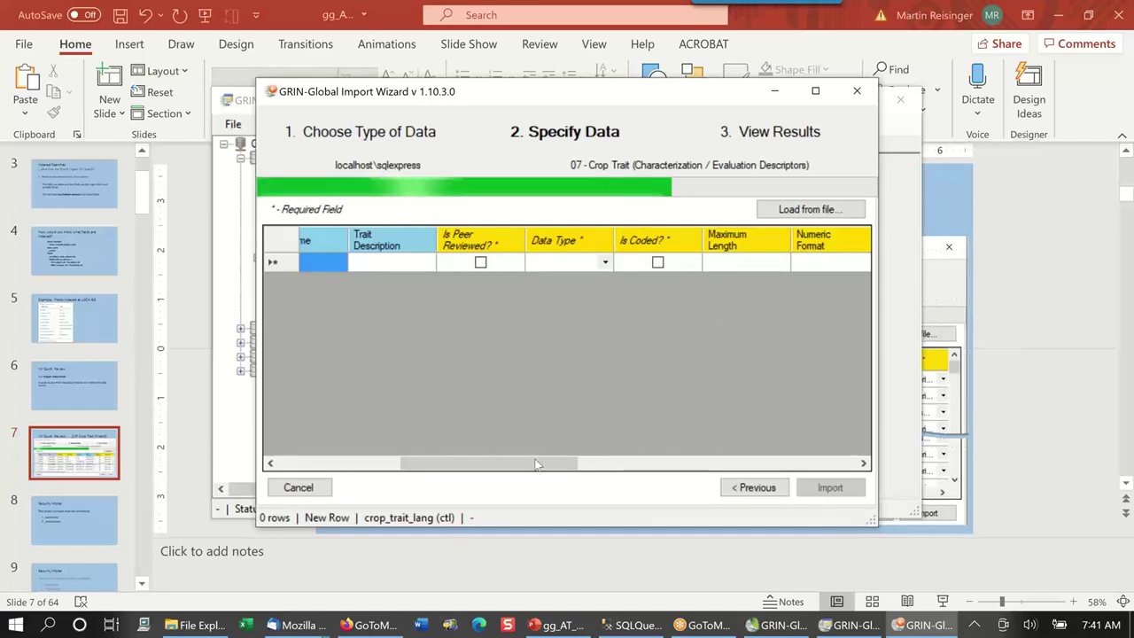
pyautogui.moveTo(526, 471); pyautogui.dragTo(775, 446)
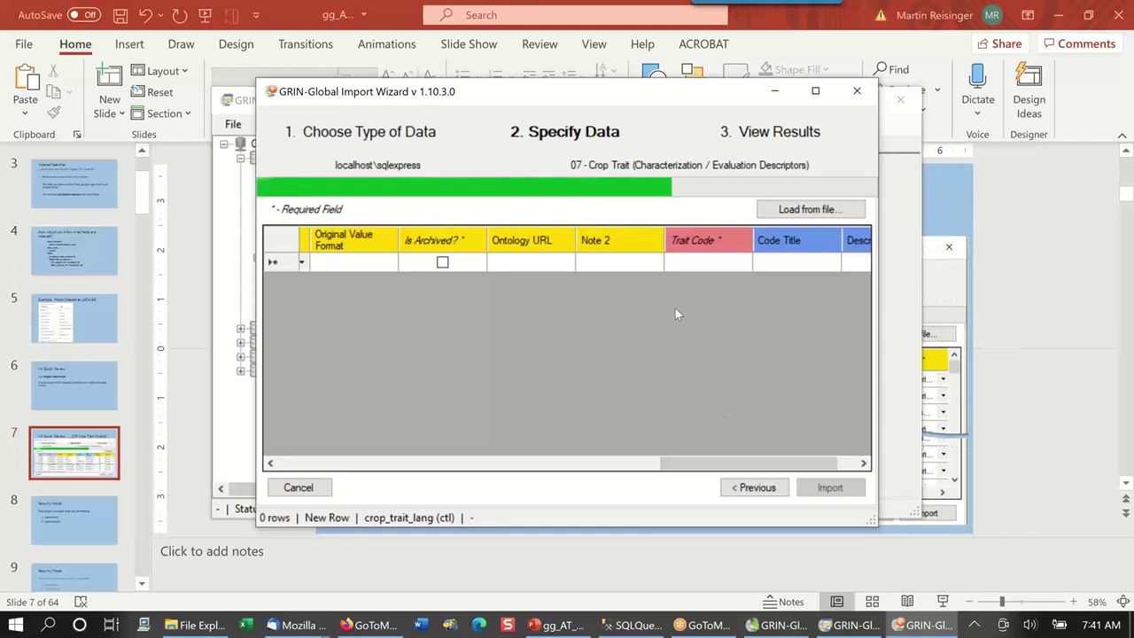
# Load 07_crop_information.csv from the datafiles_for_IWexercise folder into the crop trait grid.
pyautogui.click(810, 210)
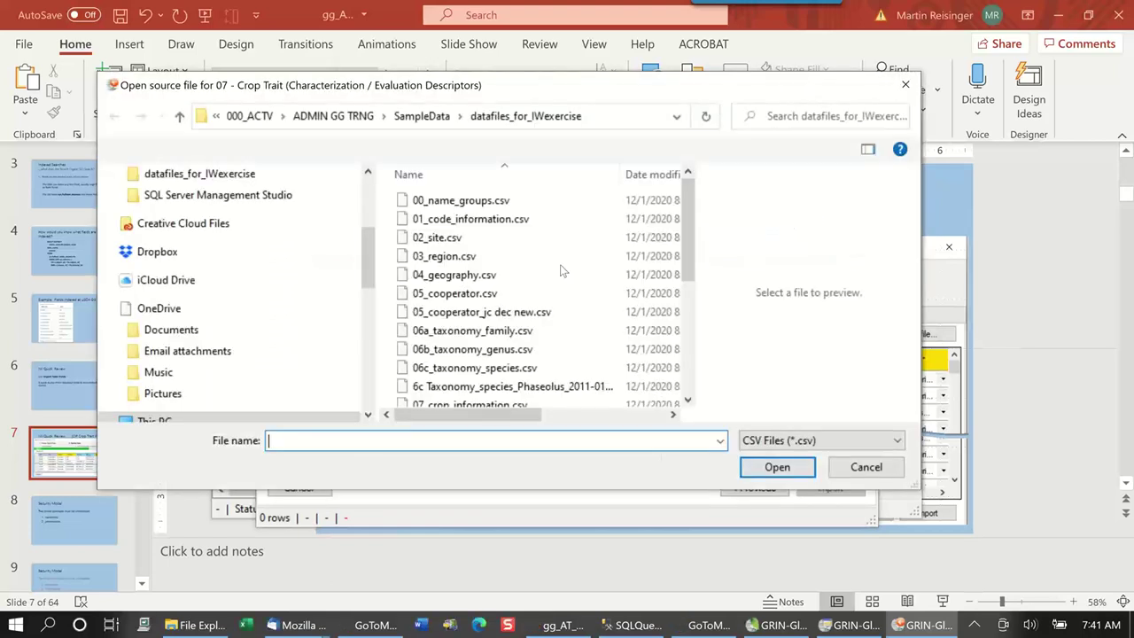
pyautogui.scroll(-2, 560, 264)
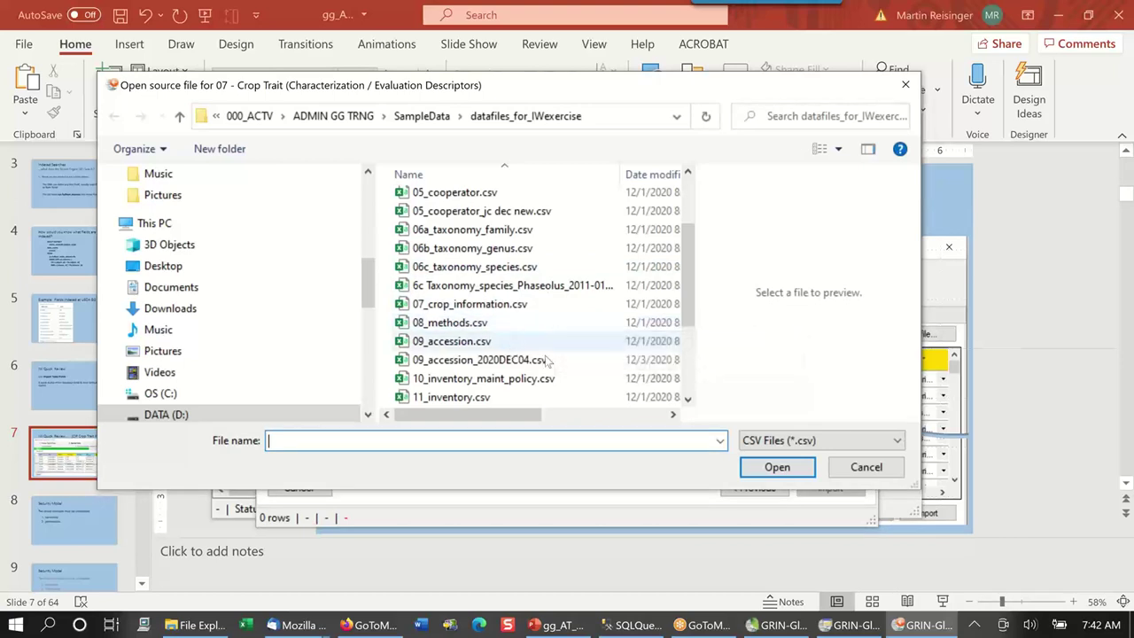
pyautogui.doubleClick(496, 305)
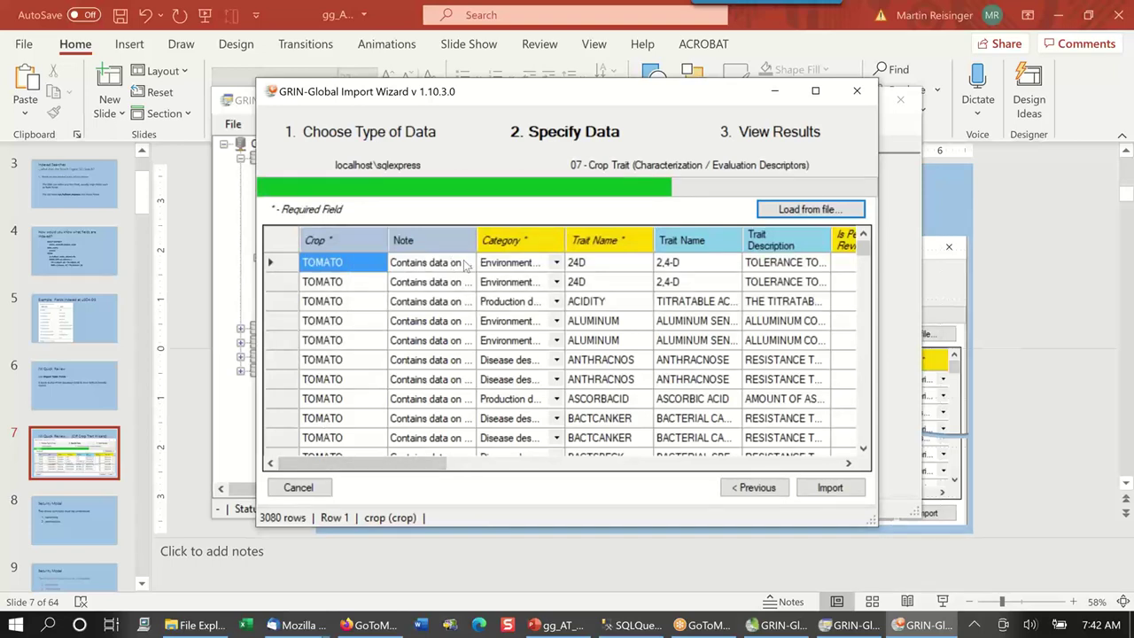
# Examine the loaded tomato trait rows, widening the Category column and reviewing the trait names, descriptions, data types and trait codes.
pyautogui.moveTo(565, 239); pyautogui.dragTo(634, 240)
pyautogui.click(689, 322)
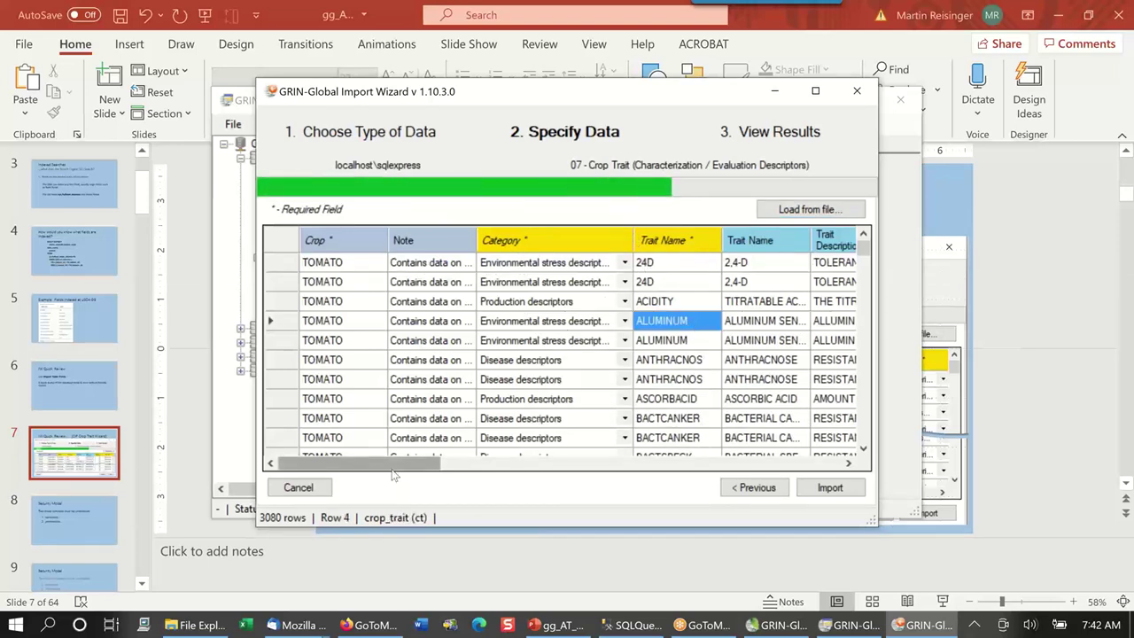
pyautogui.moveTo(394, 474); pyautogui.dragTo(429, 475)
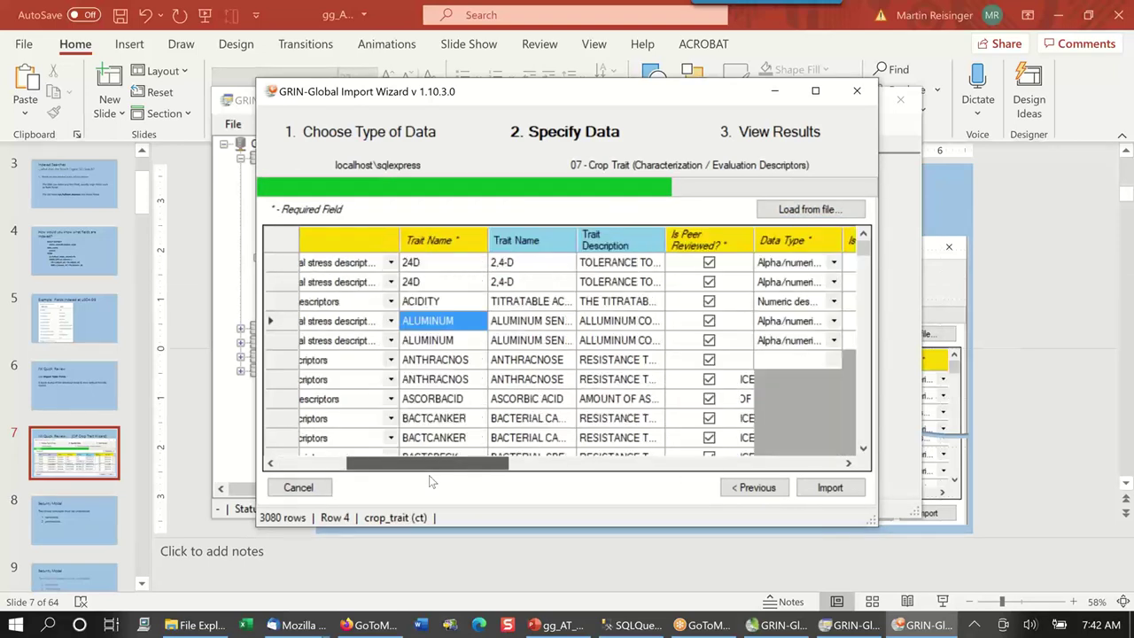
pyautogui.click(544, 325)
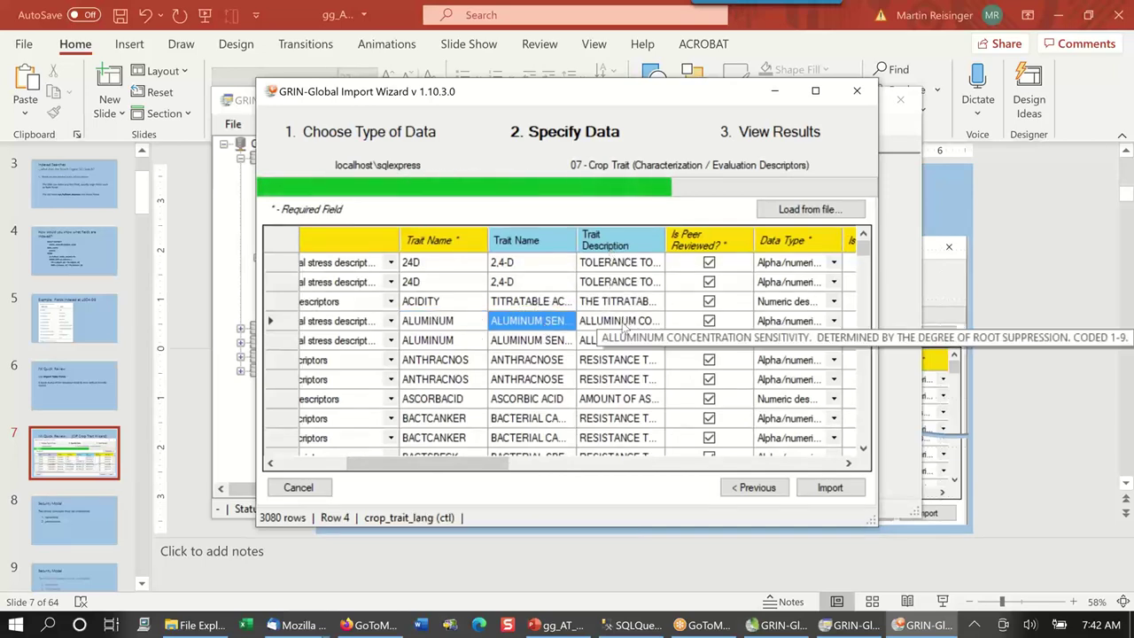
pyautogui.click(740, 283)
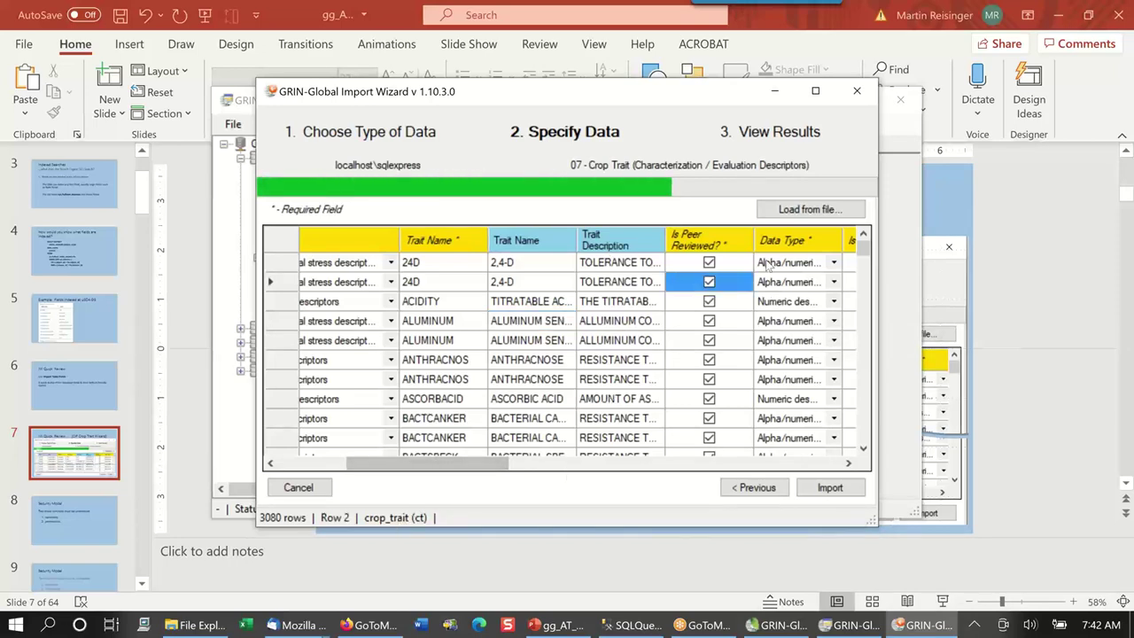
pyautogui.moveTo(505, 463); pyautogui.dragTo(783, 470)
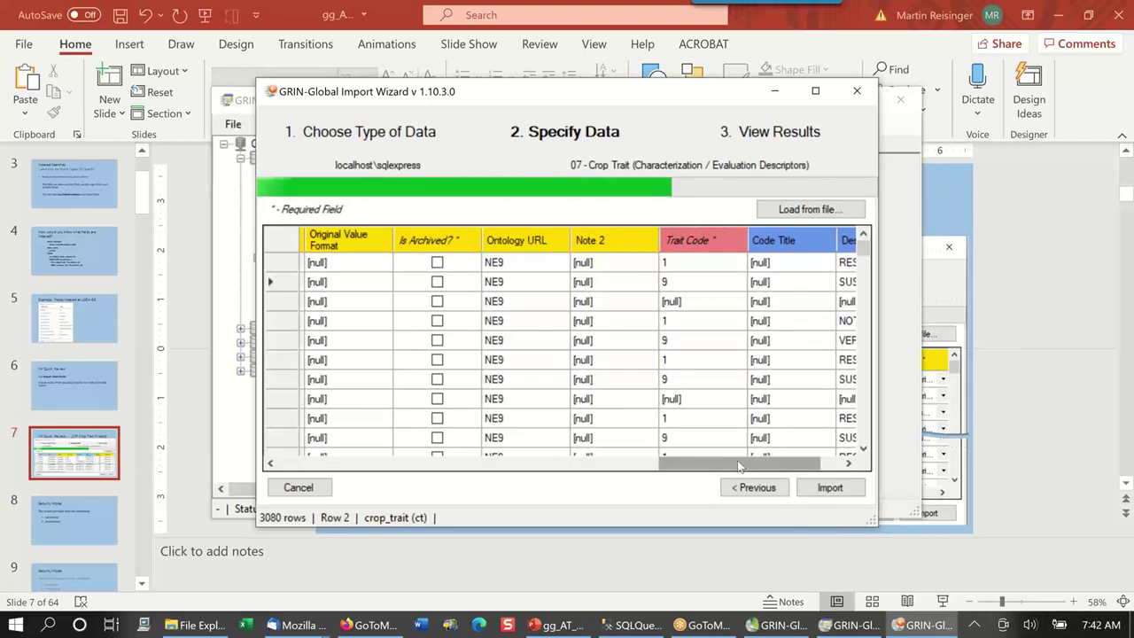
pyautogui.moveTo(750, 464); pyautogui.dragTo(771, 465)
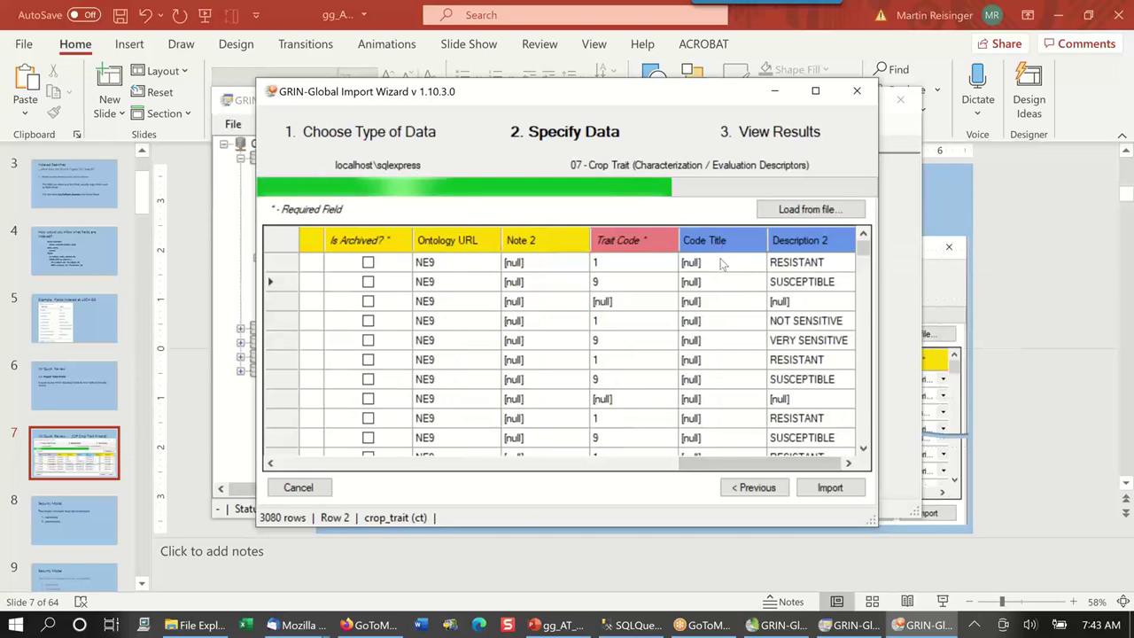
pyautogui.scroll(-5, 720, 301)
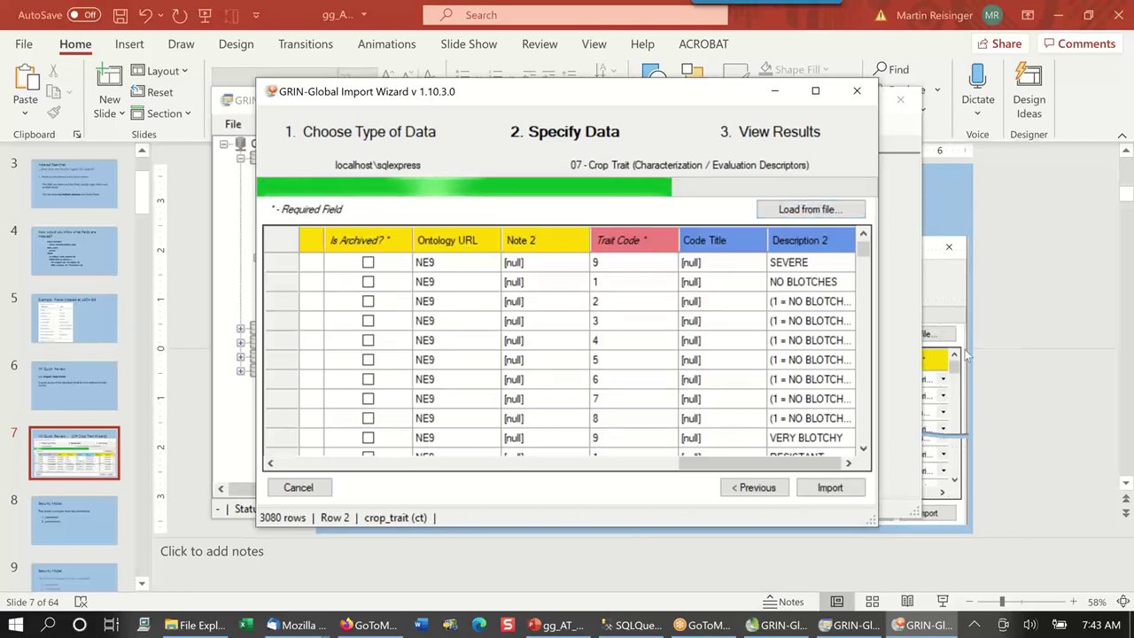
# Exit the Import Wizard without saving the loaded crop trait rows, and launch it again.
pyautogui.click(299, 487)
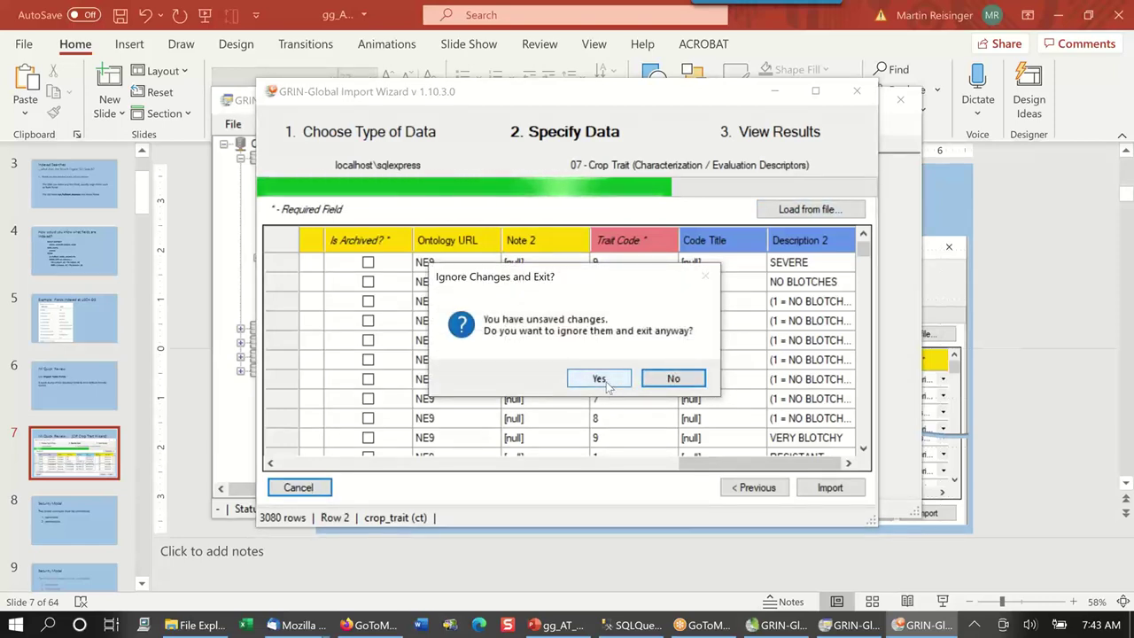
pyautogui.click(605, 381)
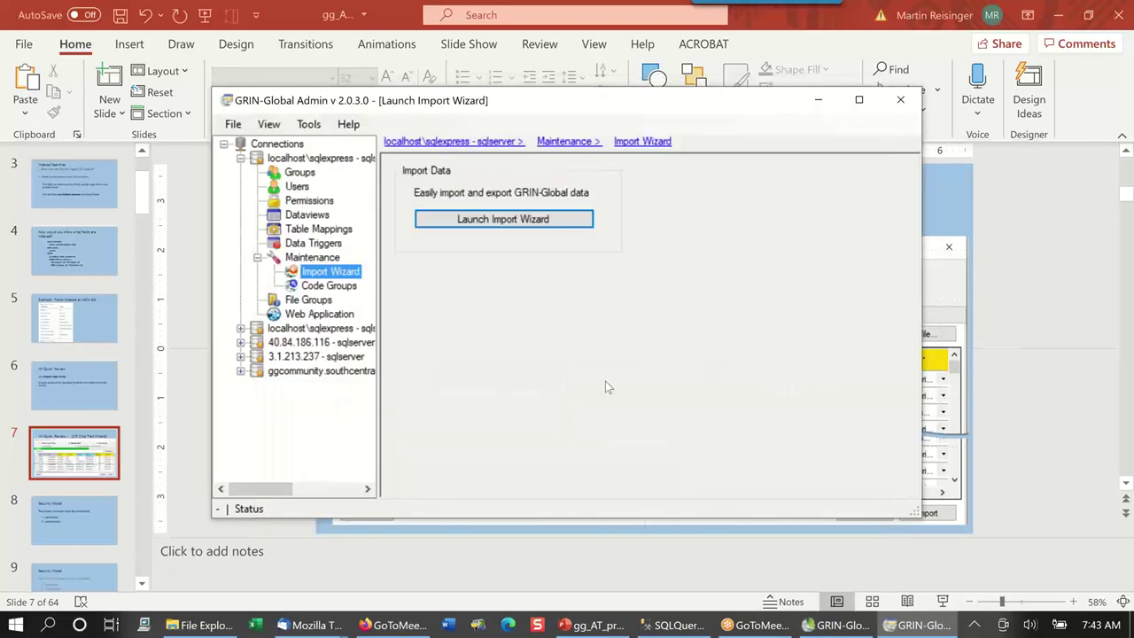
pyautogui.click(520, 225)
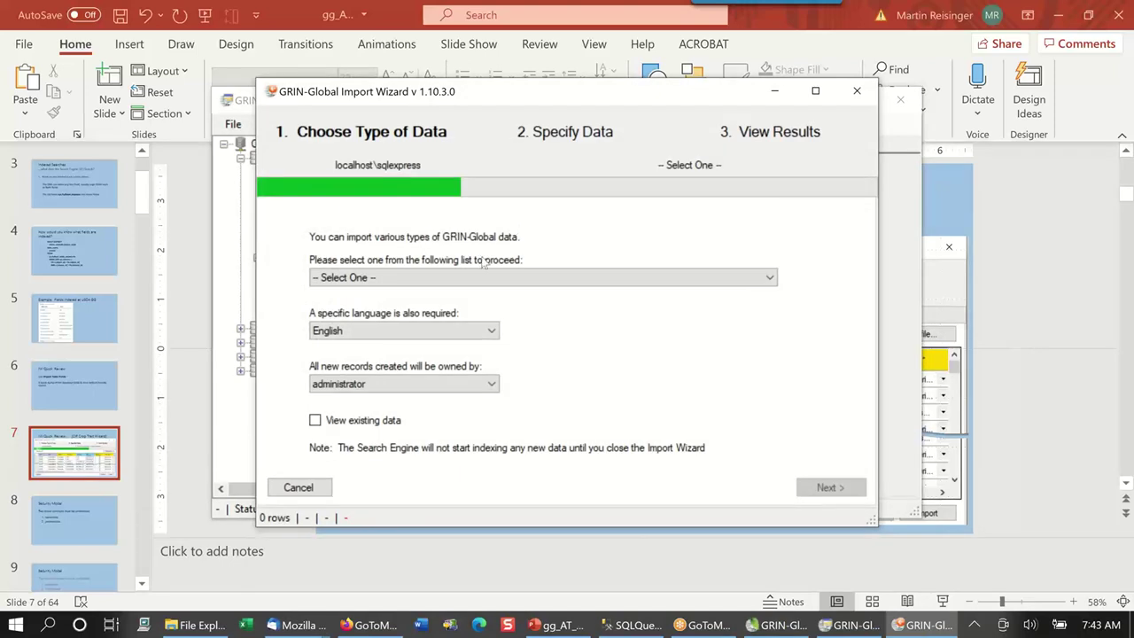
# Choose Import Table Fields as the data type and proceed to the data grid with existing data shown.
pyautogui.click(771, 278)
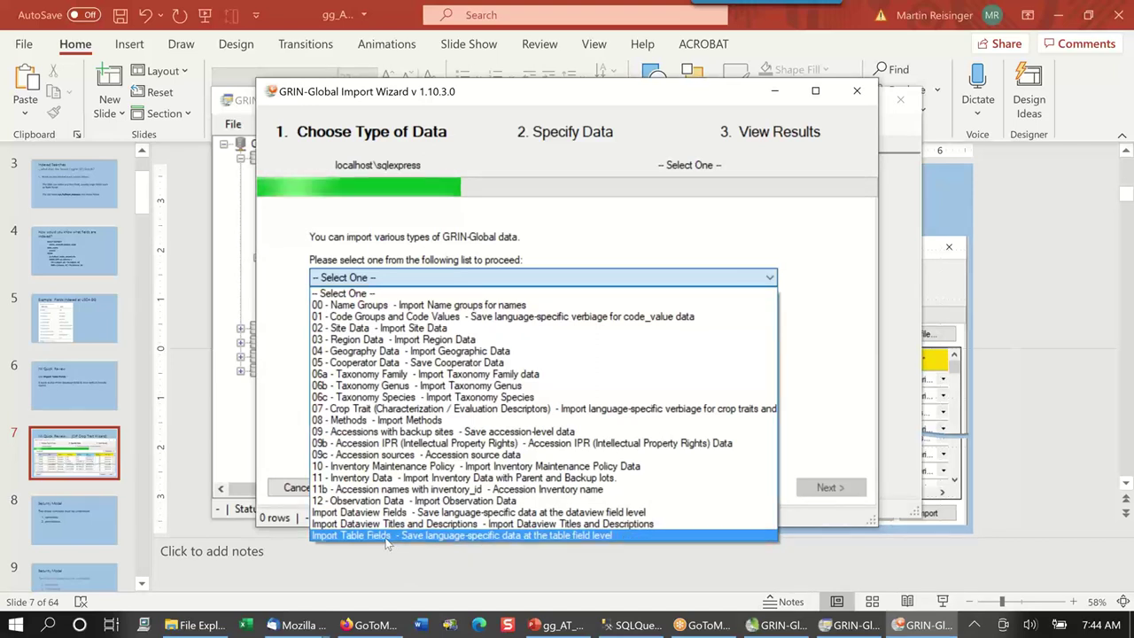
pyautogui.click(625, 536)
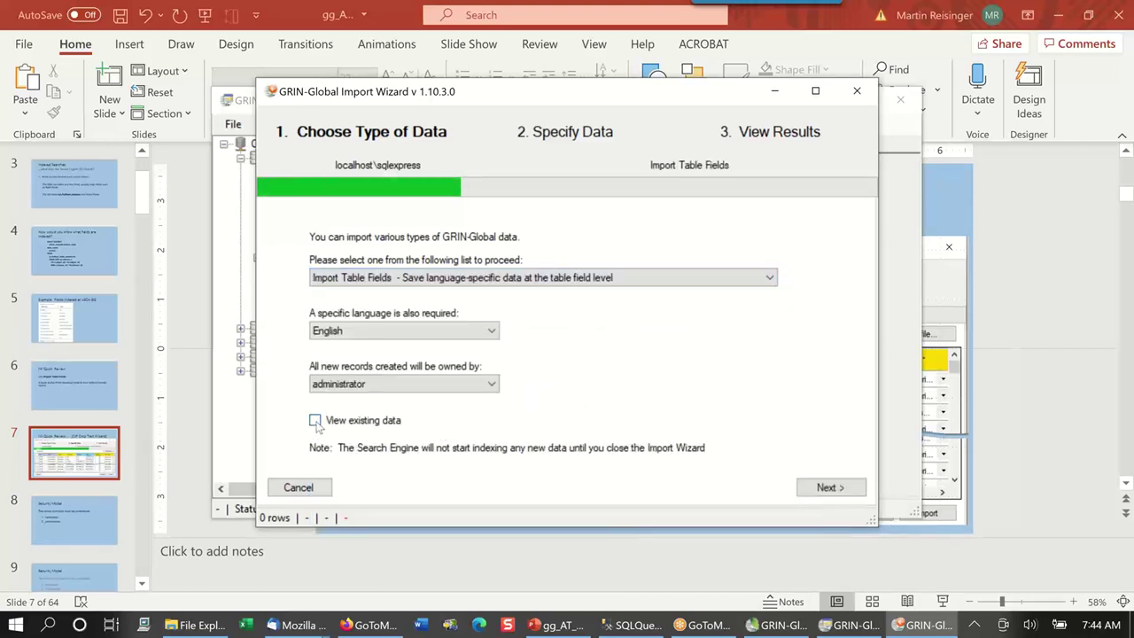
pyautogui.click(831, 486)
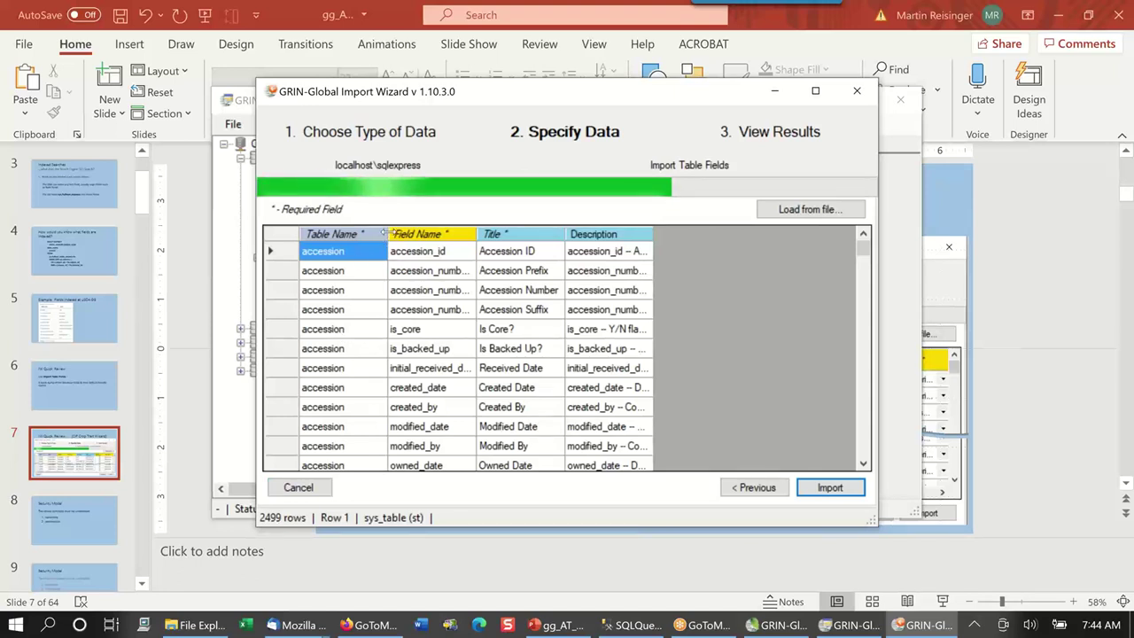
# Examine the table field rows, widening the Table Name, Field Name, Title and Description columns and checking which source table the fields belong to.
pyautogui.moveTo(381, 234); pyautogui.dragTo(391, 234)
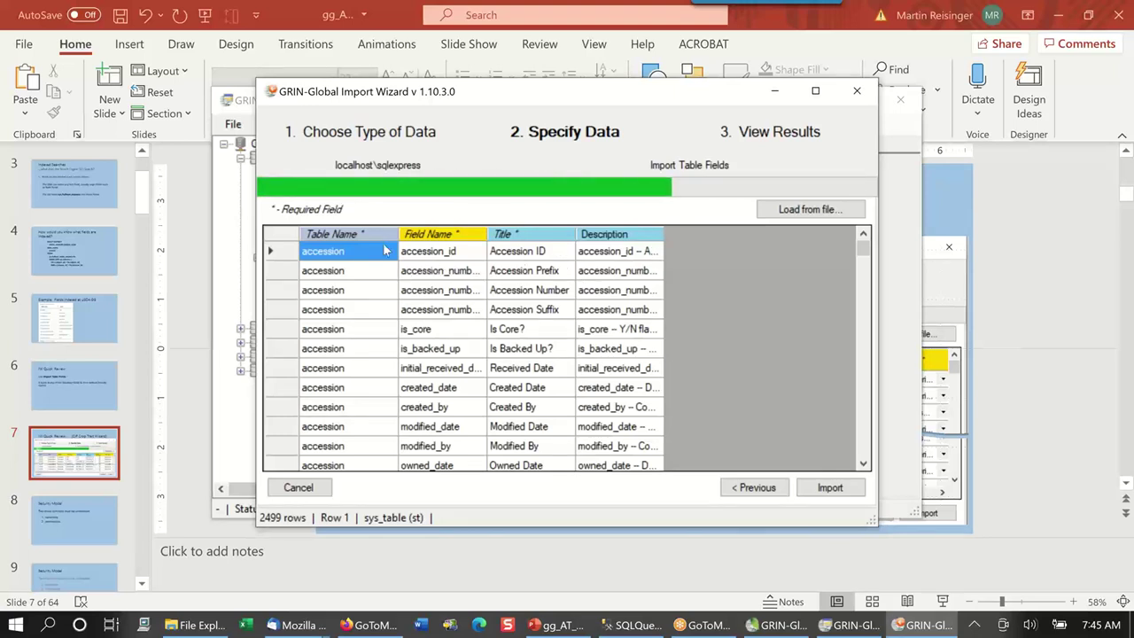
pyautogui.click(384, 252)
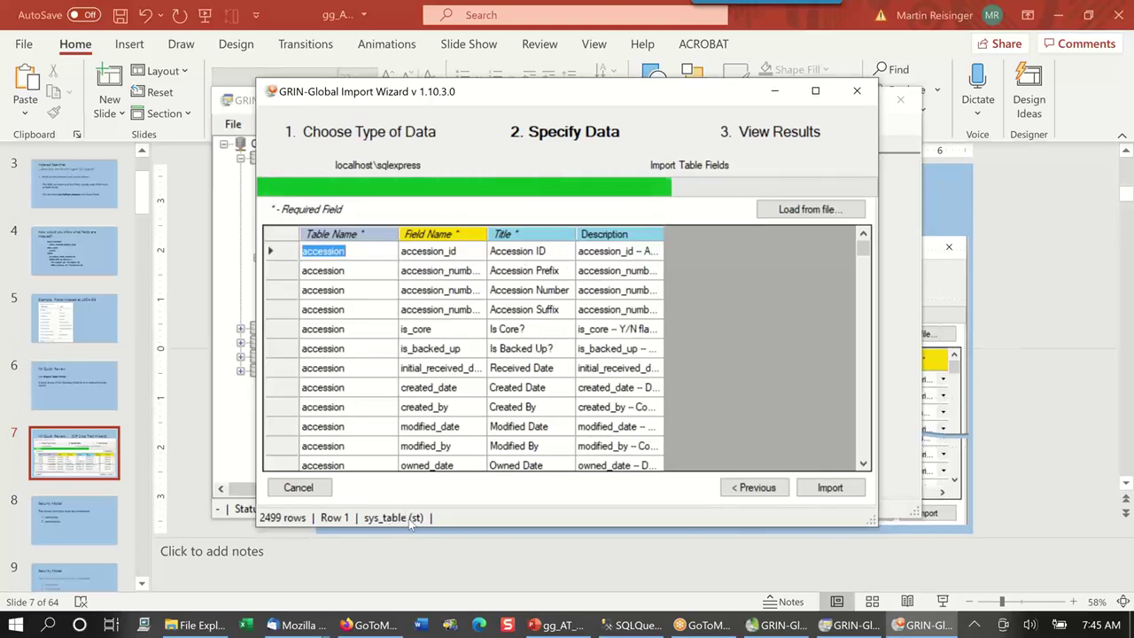
pyautogui.click(474, 258)
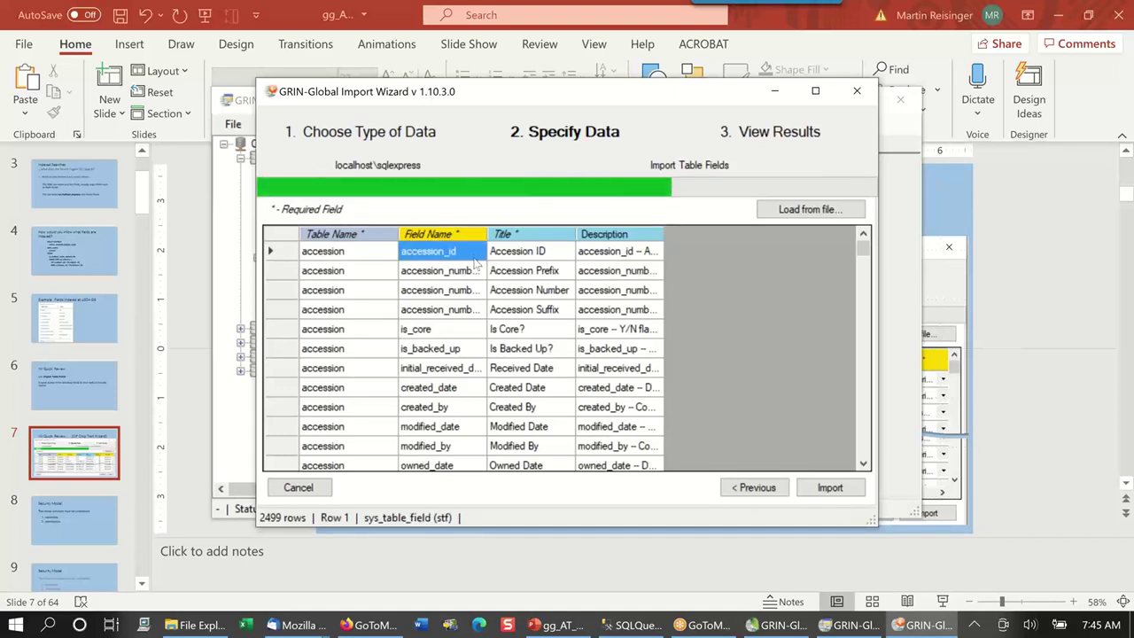
pyautogui.moveTo(575, 233)
pyautogui.mouseDown()
pyautogui.moveTo(505, 234)
pyautogui.moveTo(574, 234)
pyautogui.moveTo(561, 234)
pyautogui.mouseUp()
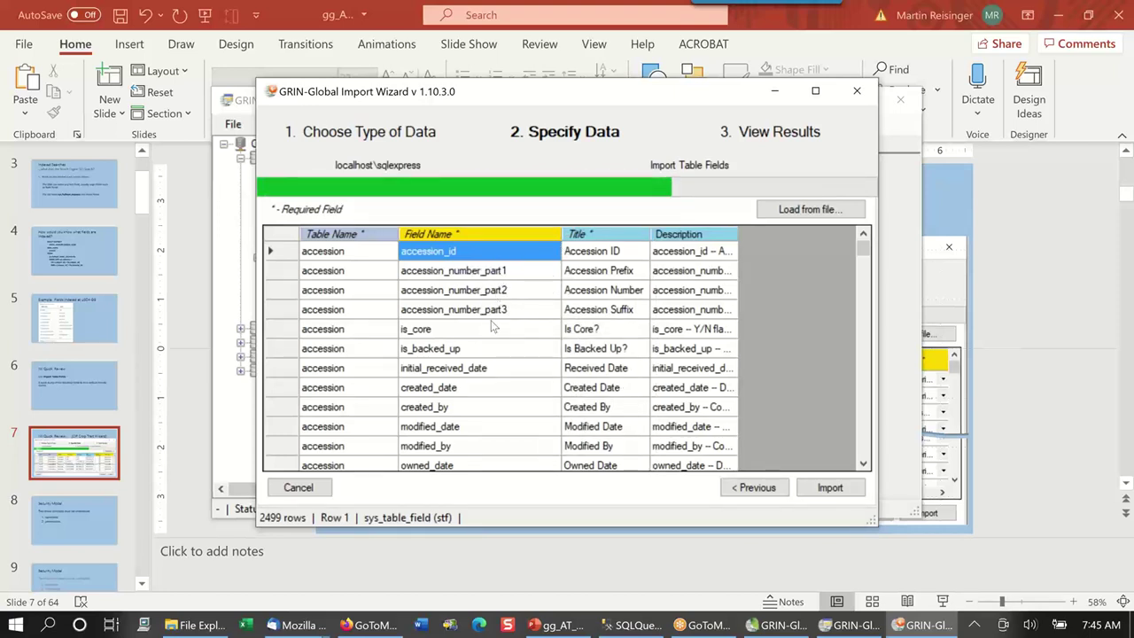
pyautogui.click(620, 254)
pyautogui.moveTo(649, 233); pyautogui.dragTo(676, 233)
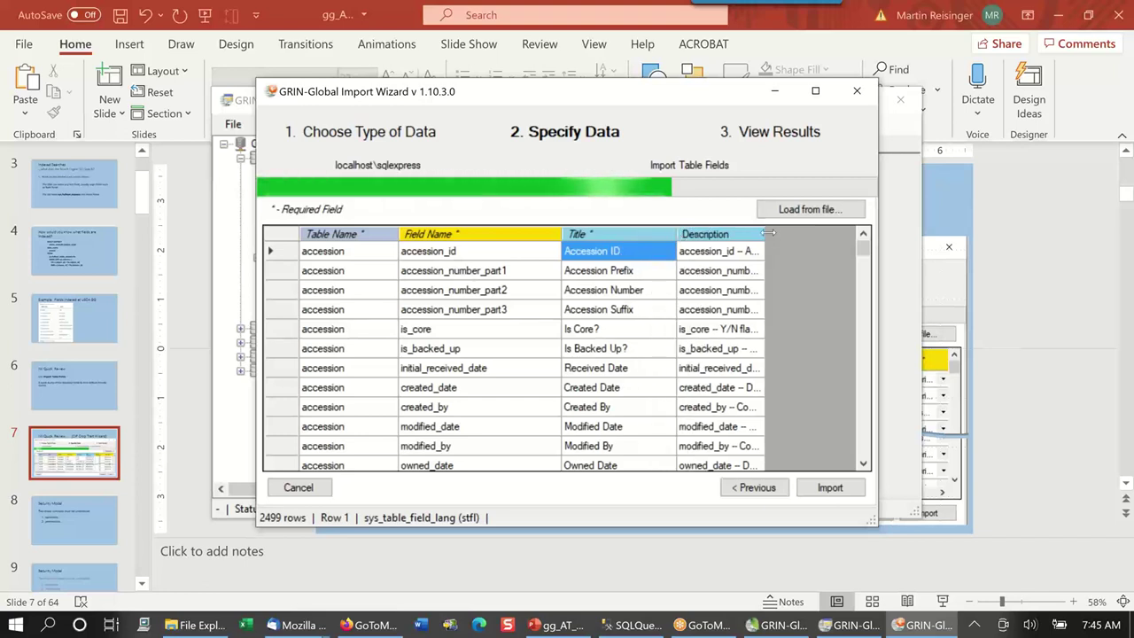
pyautogui.moveTo(765, 233); pyautogui.dragTo(843, 233)
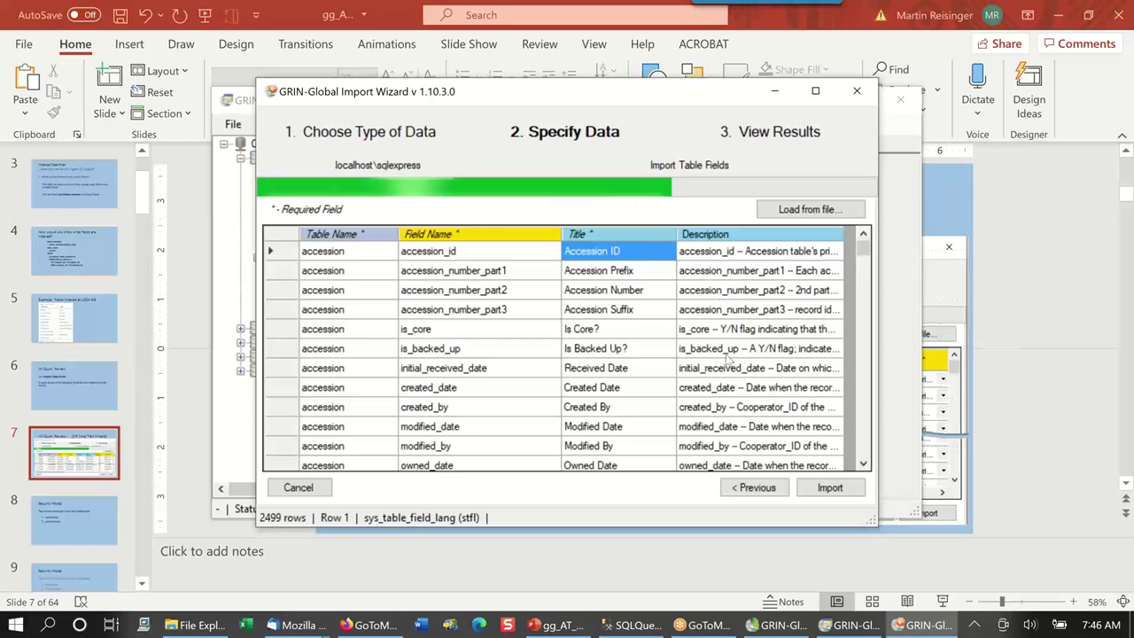
pyautogui.scroll(-10, 727, 358)
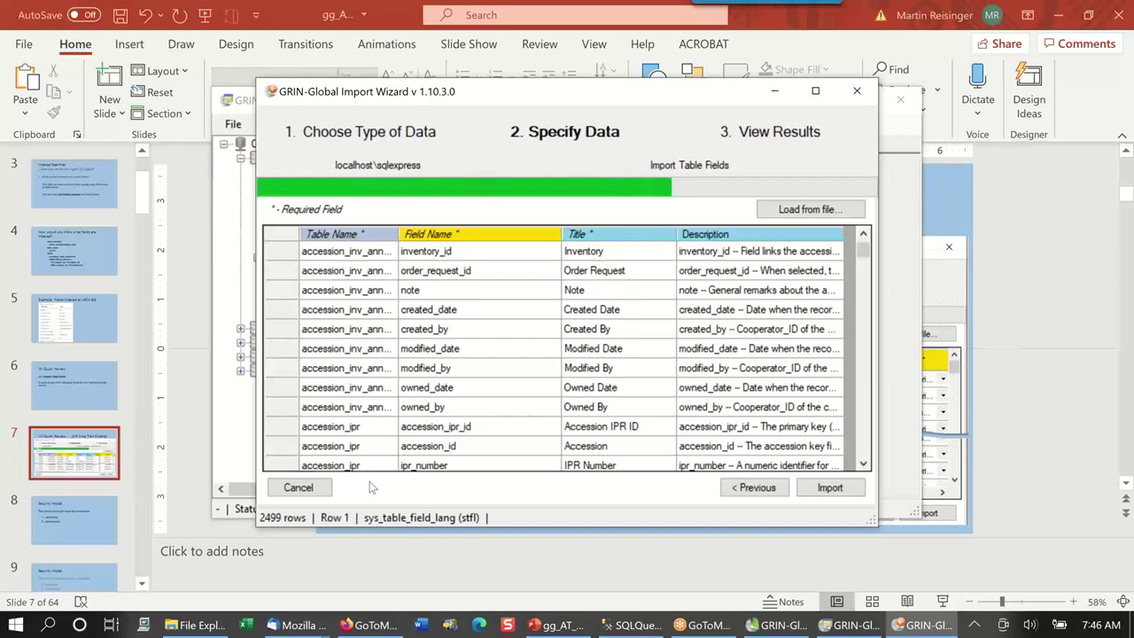
# Exit the Import Wizard ignoring unsaved changes, and switch to PowerPoint to show the Security Model slide.
pyautogui.click(299, 489)
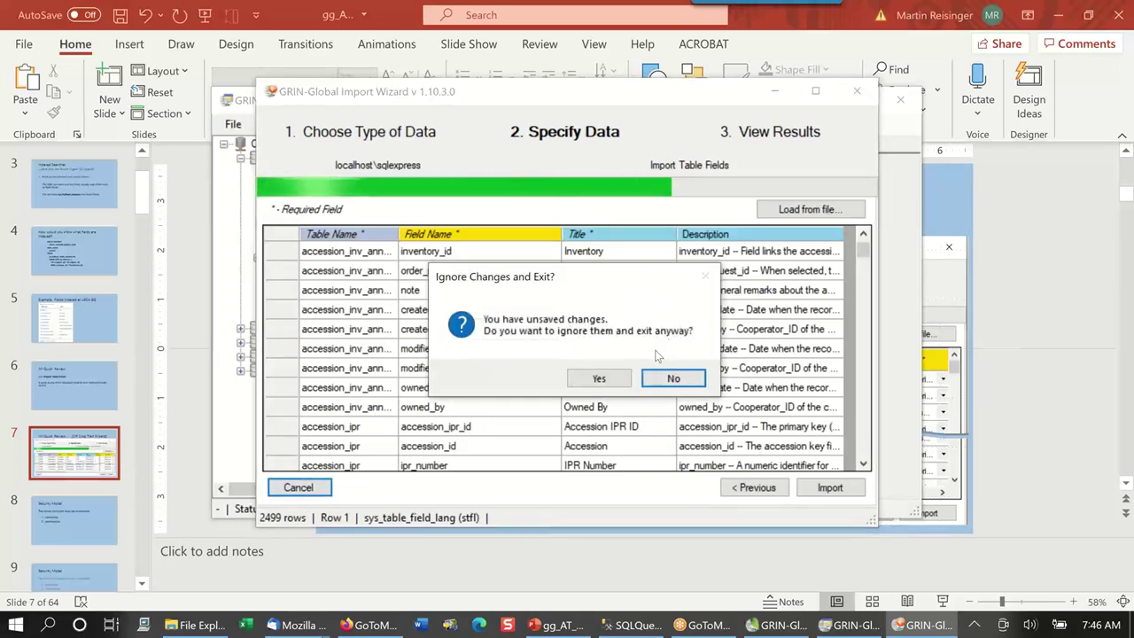
pyautogui.click(614, 379)
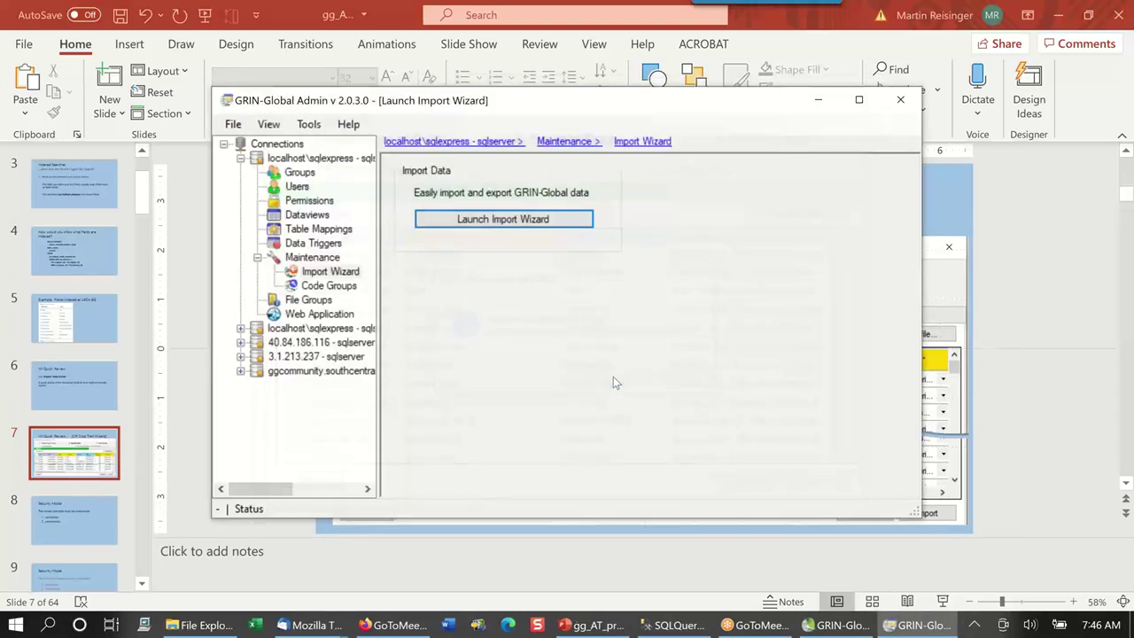
pyautogui.click(589, 625)
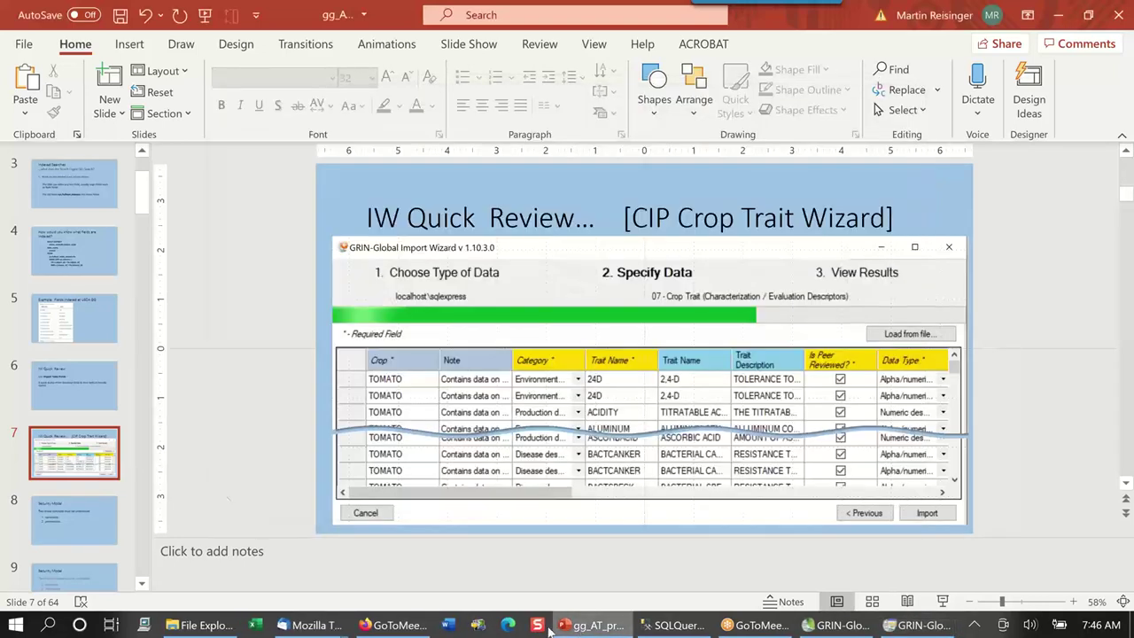
pyautogui.click(93, 526)
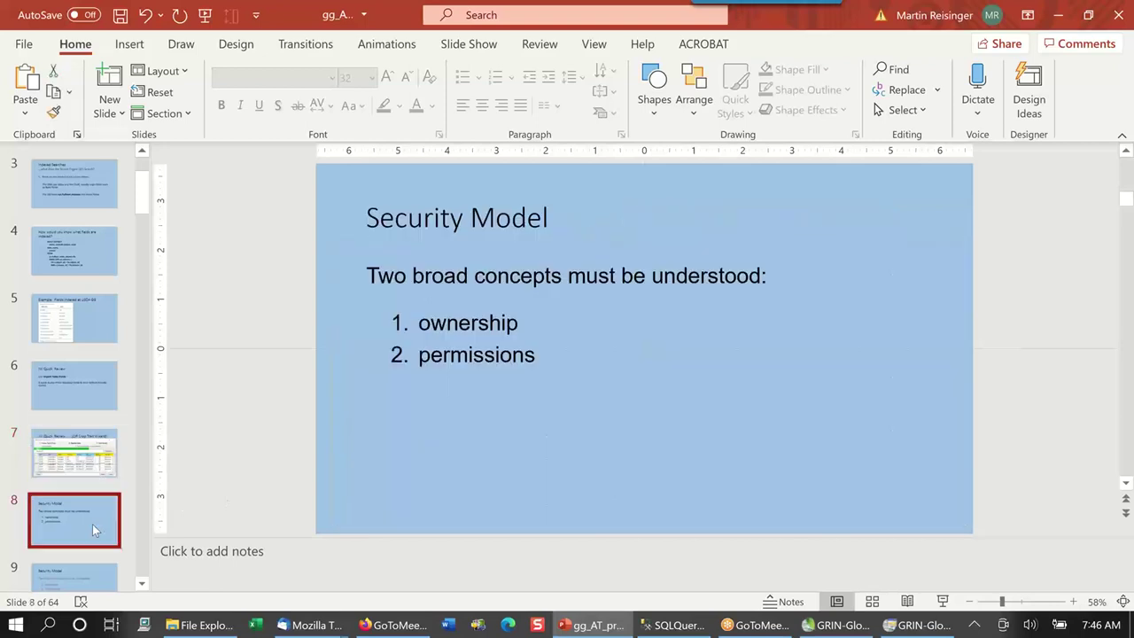
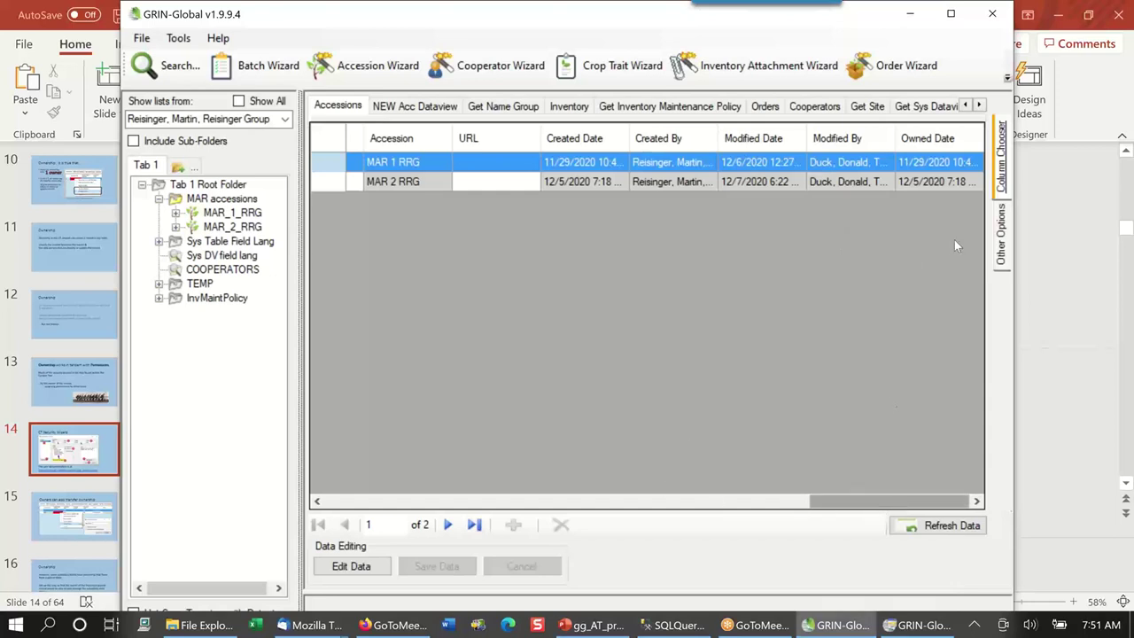
# Display the Owned By column in the Accessions dataview and slightly narrow the Owned Date column.
pyautogui.click(1005, 153)
pyautogui.scroll(-1, 912, 355)
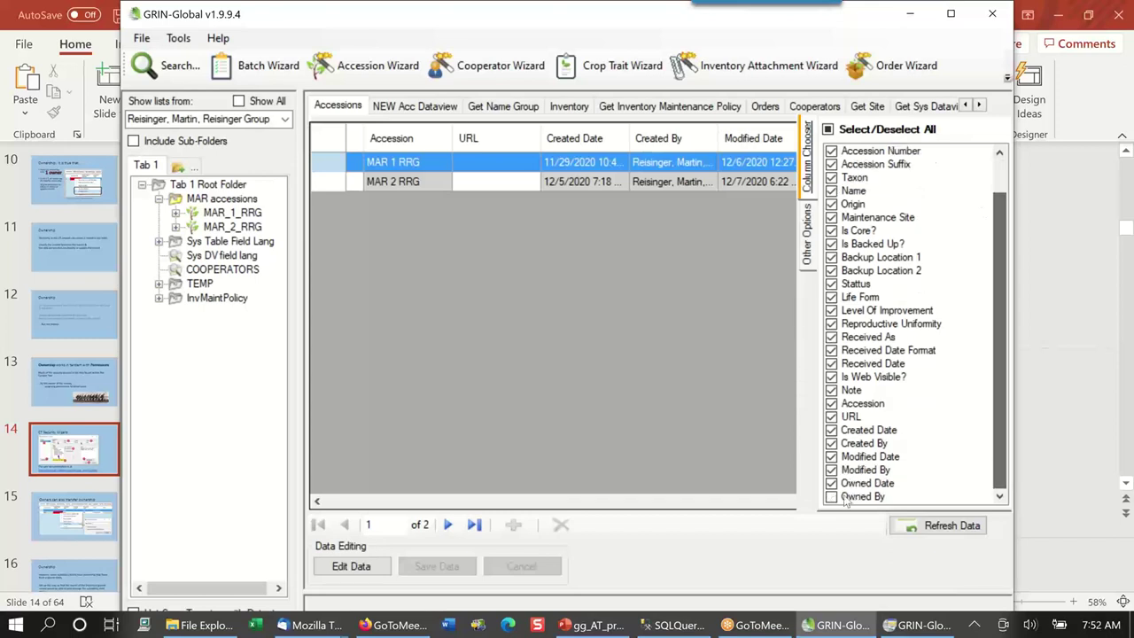
pyautogui.click(831, 497)
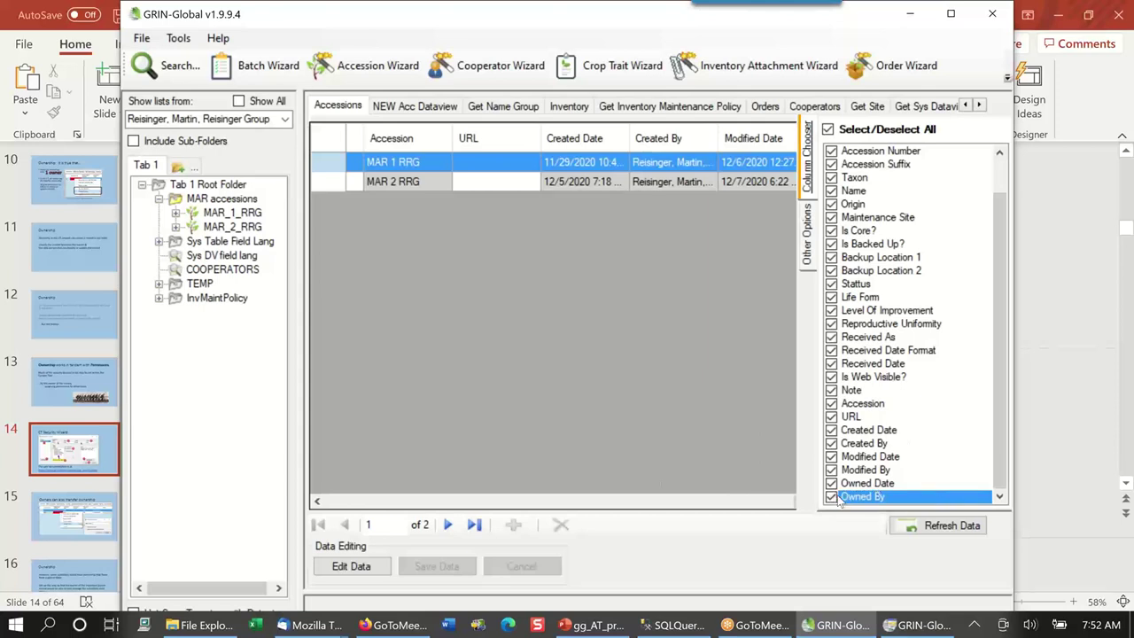
pyautogui.click(623, 431)
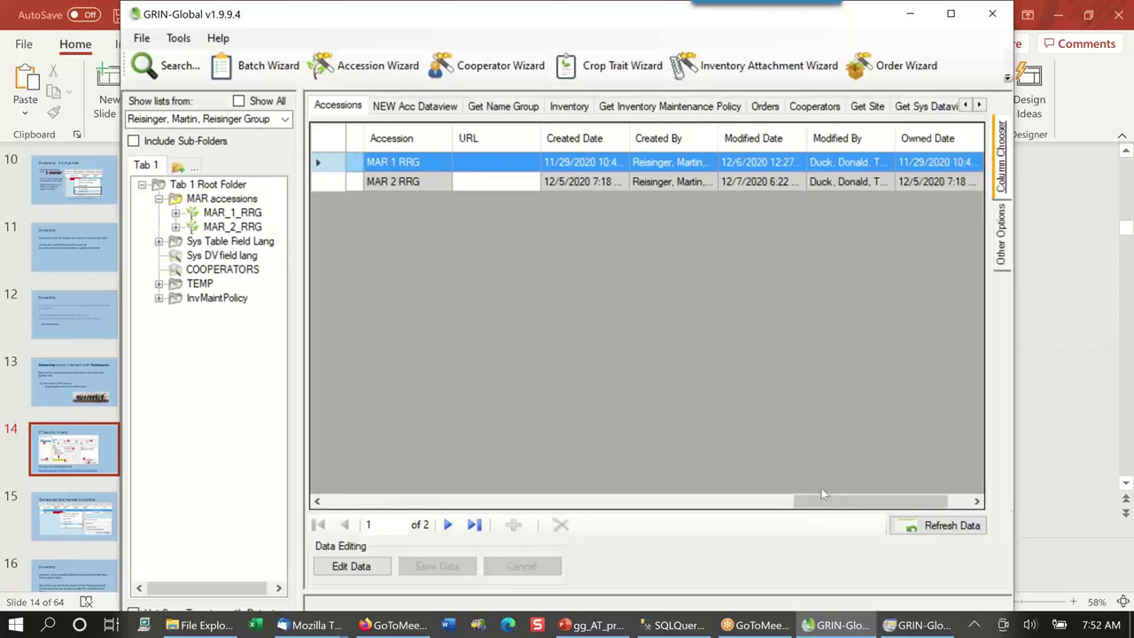
pyautogui.moveTo(883, 504); pyautogui.dragTo(968, 503)
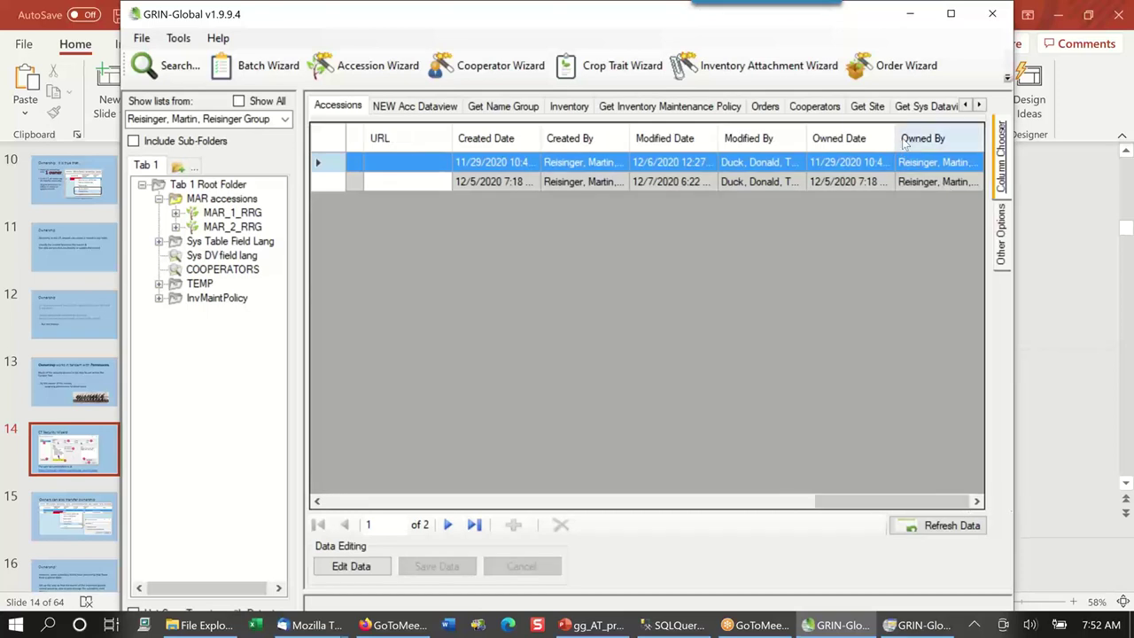
pyautogui.moveTo(895, 139); pyautogui.dragTo(881, 138)
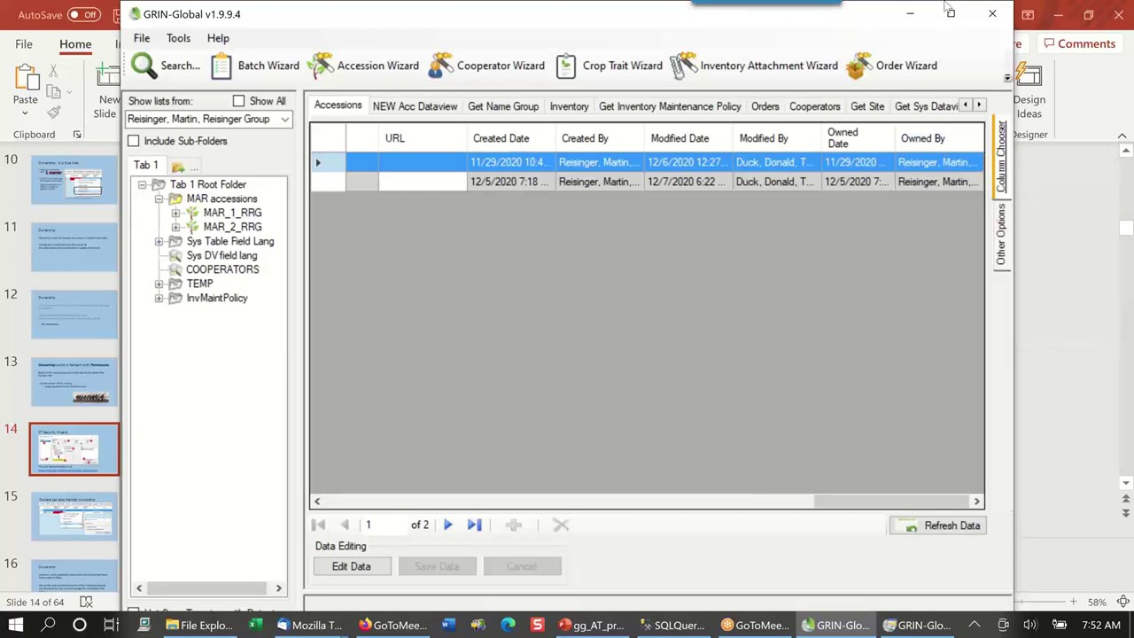
pyautogui.doubleClick(872, 34)
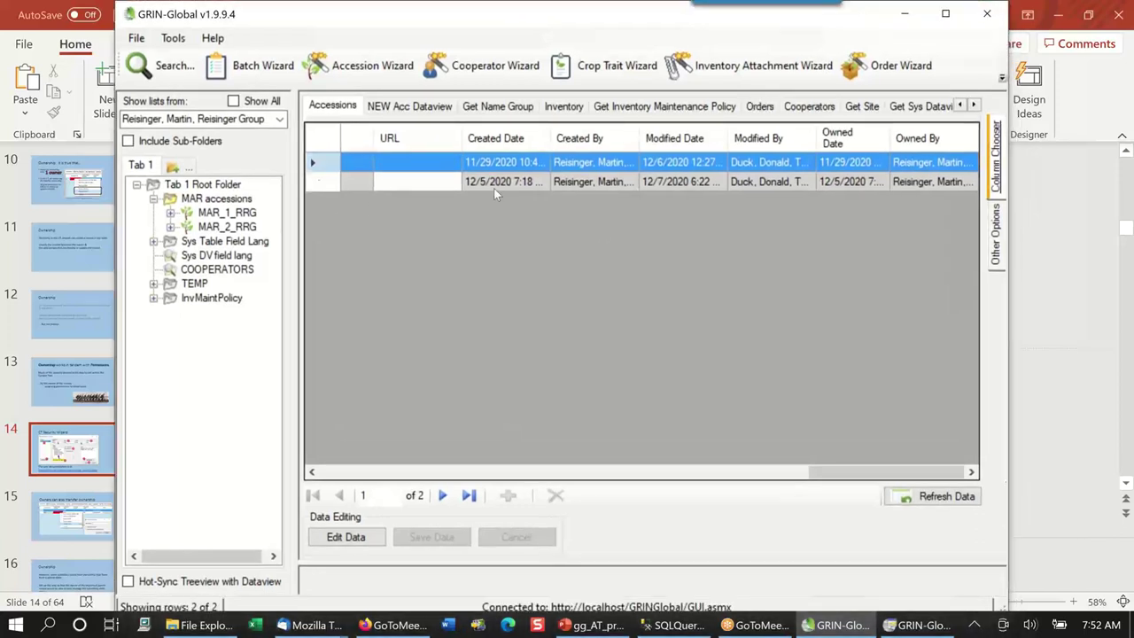
# Open the Security Wizard for the MAR 1 RRG accession and compare the permissions and users of its two policies.
pyautogui.rightClick(421, 165)
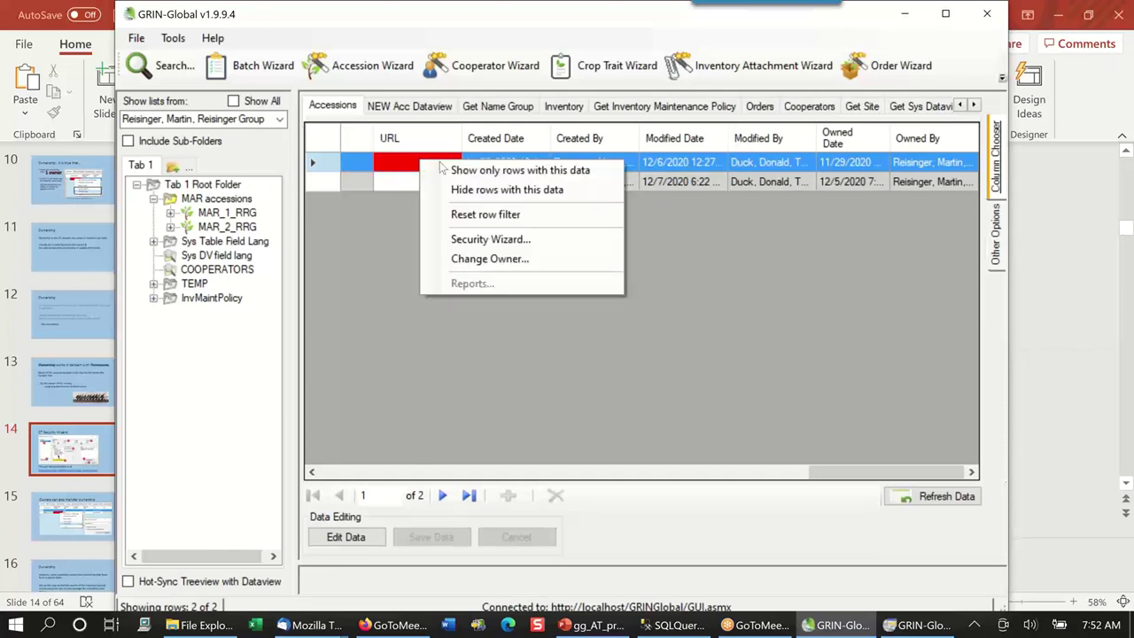
pyautogui.click(561, 238)
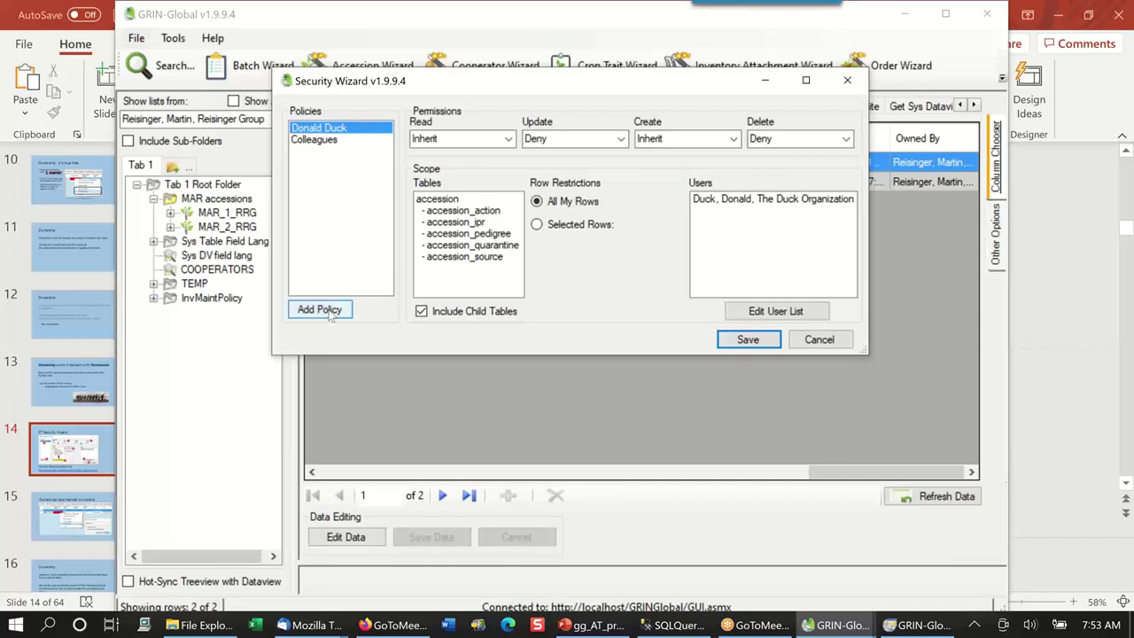
pyautogui.rightClick(332, 142)
pyautogui.click(324, 183)
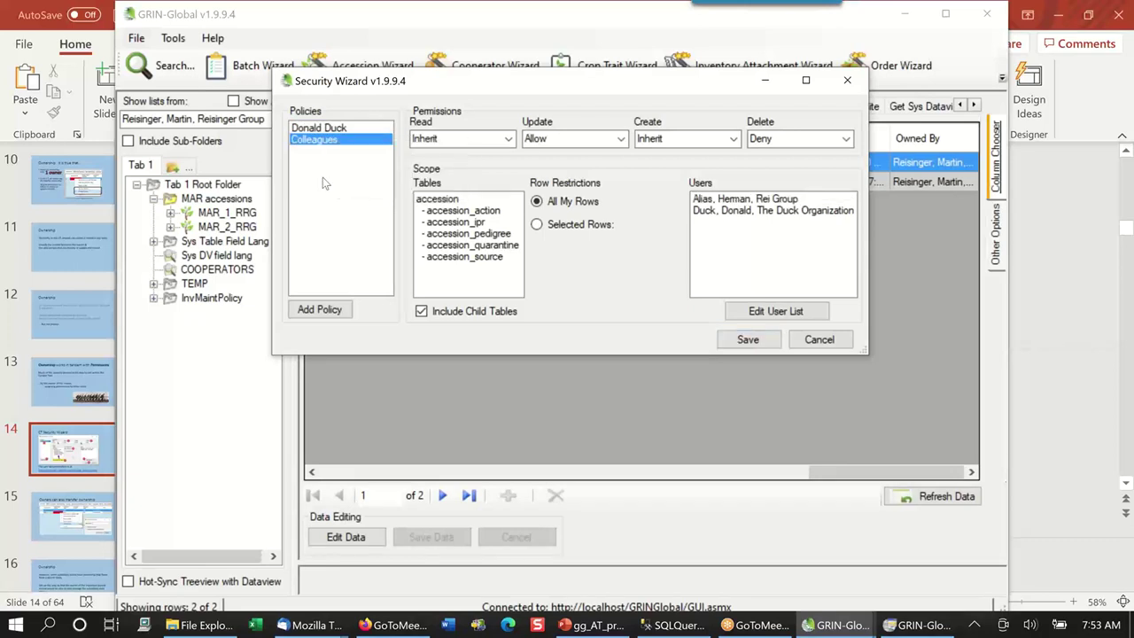
pyautogui.click(341, 127)
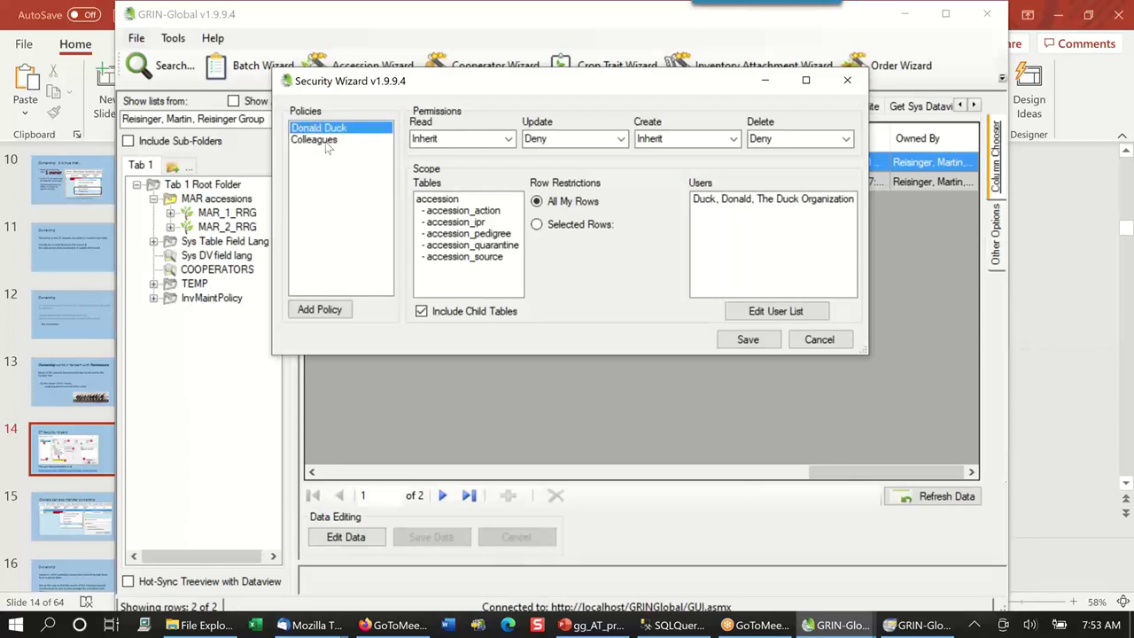
pyautogui.click(330, 142)
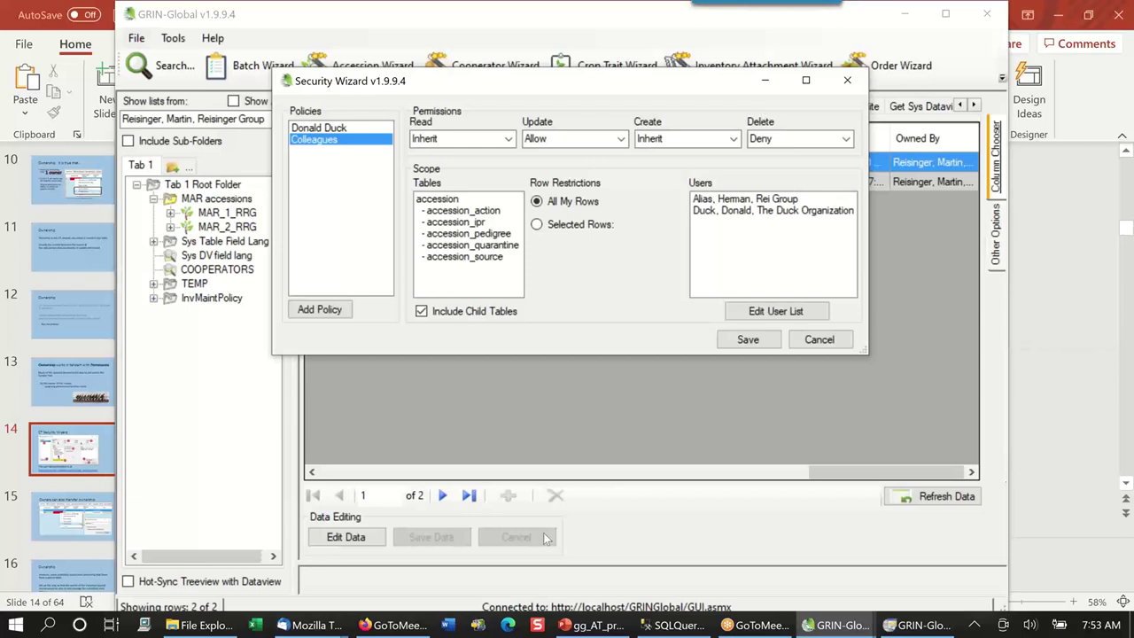
# Consult the CT Security Wizard slide in PowerPoint, and return to the Security Wizard, moving it clear of the accession rows.
pyautogui.click(592, 625)
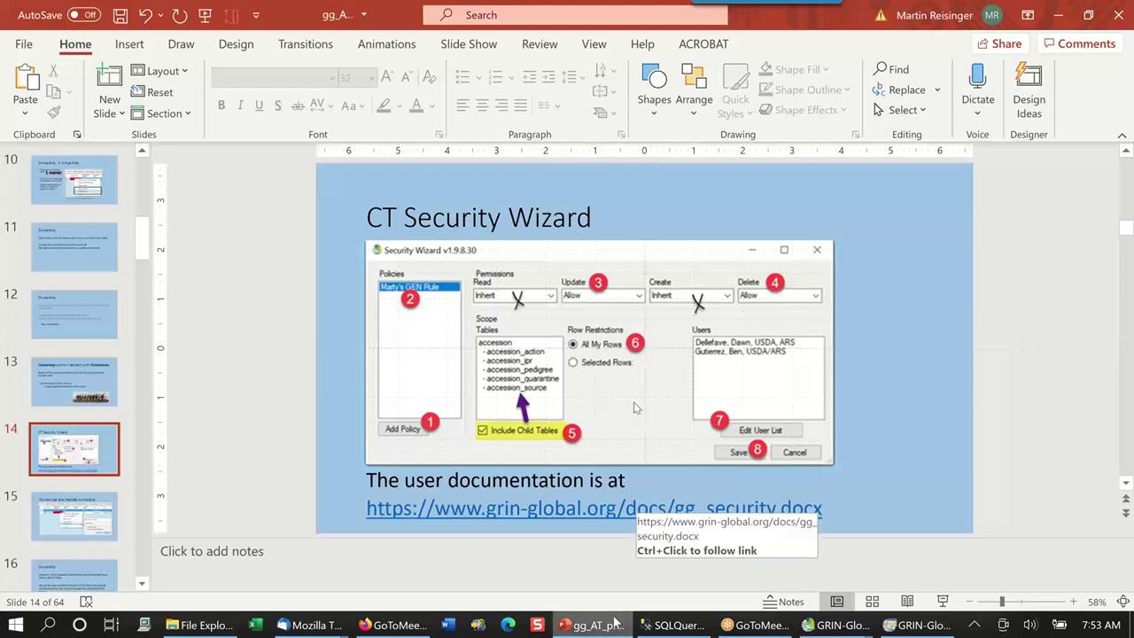
pyautogui.moveTo(863, 627)
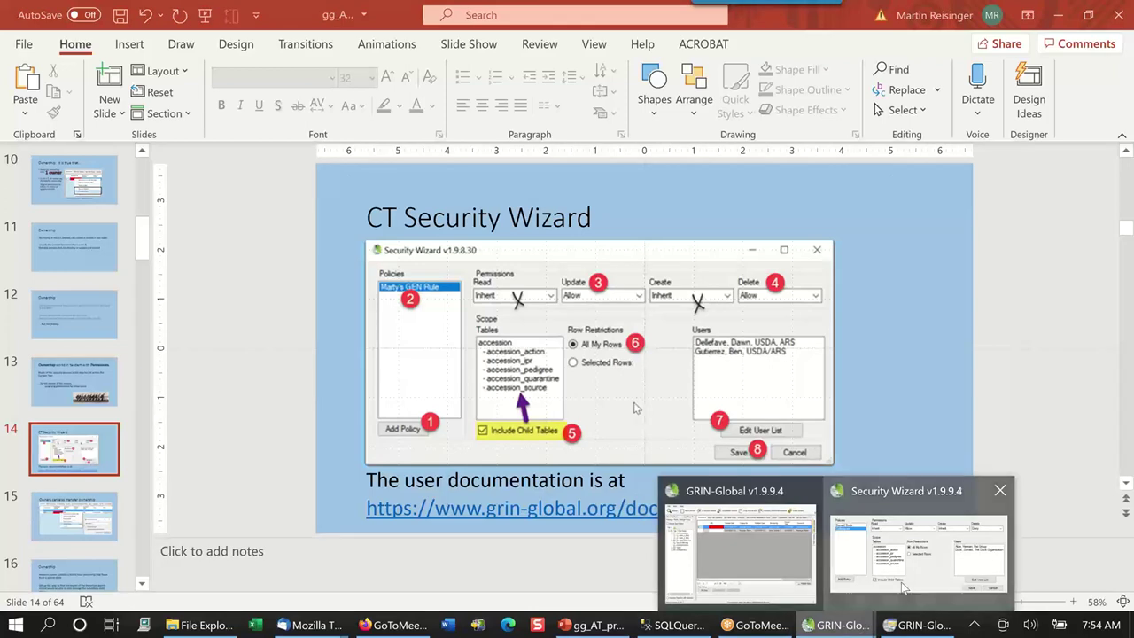
pyautogui.click(918, 545)
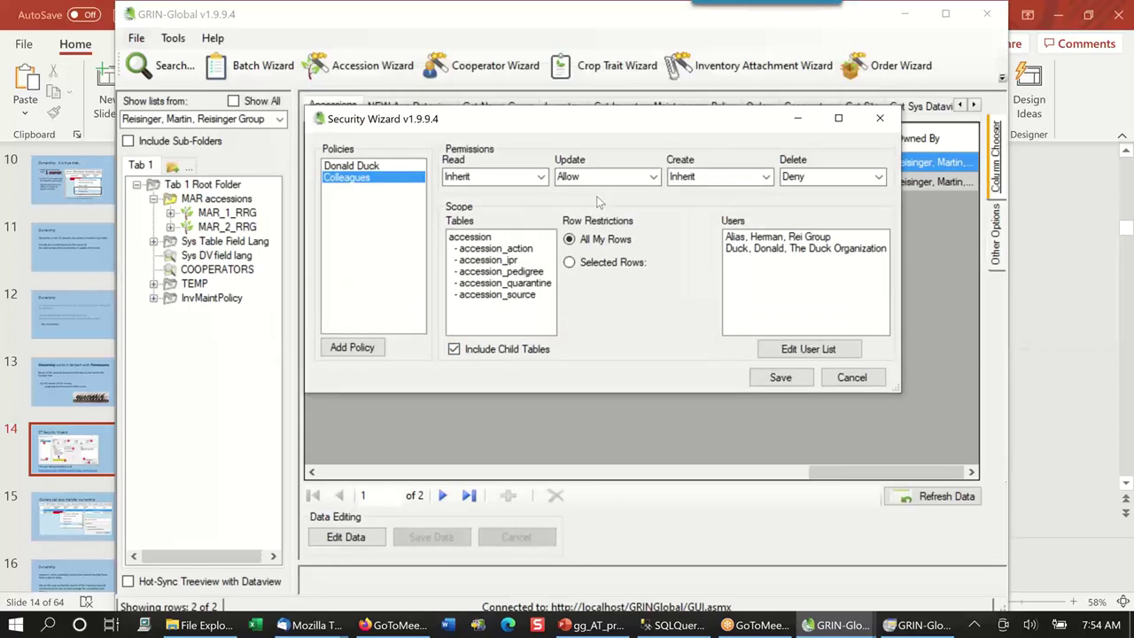
pyautogui.moveTo(531, 81); pyautogui.dragTo(615, 203)
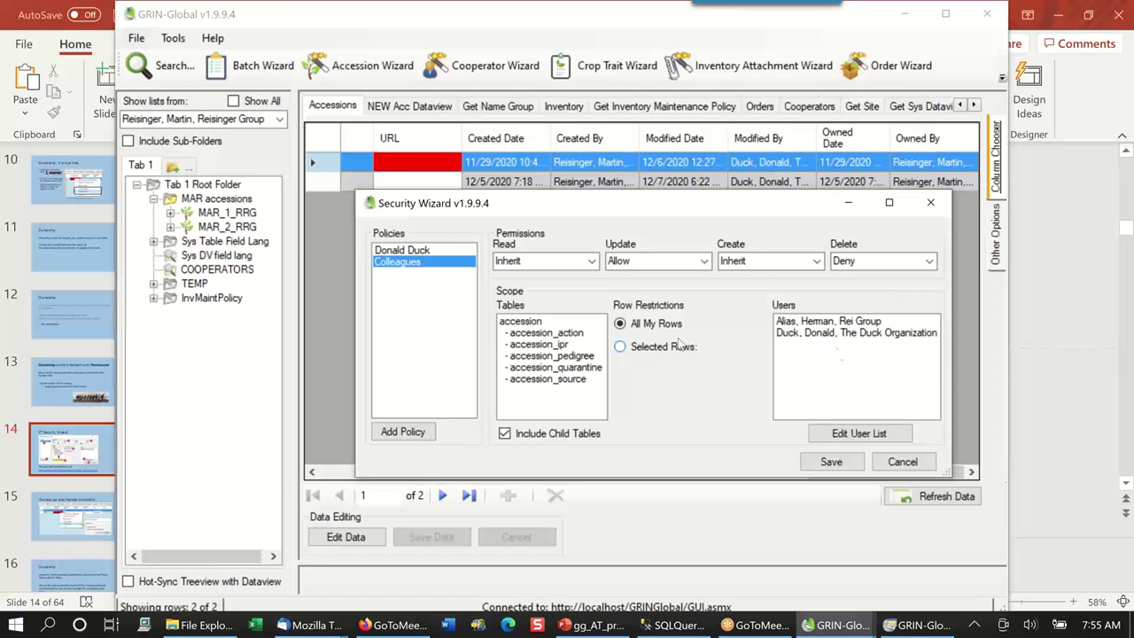
# Review the editable user list of the Colleagues policy, and close the Security Wizard without saving.
pyautogui.click(870, 440)
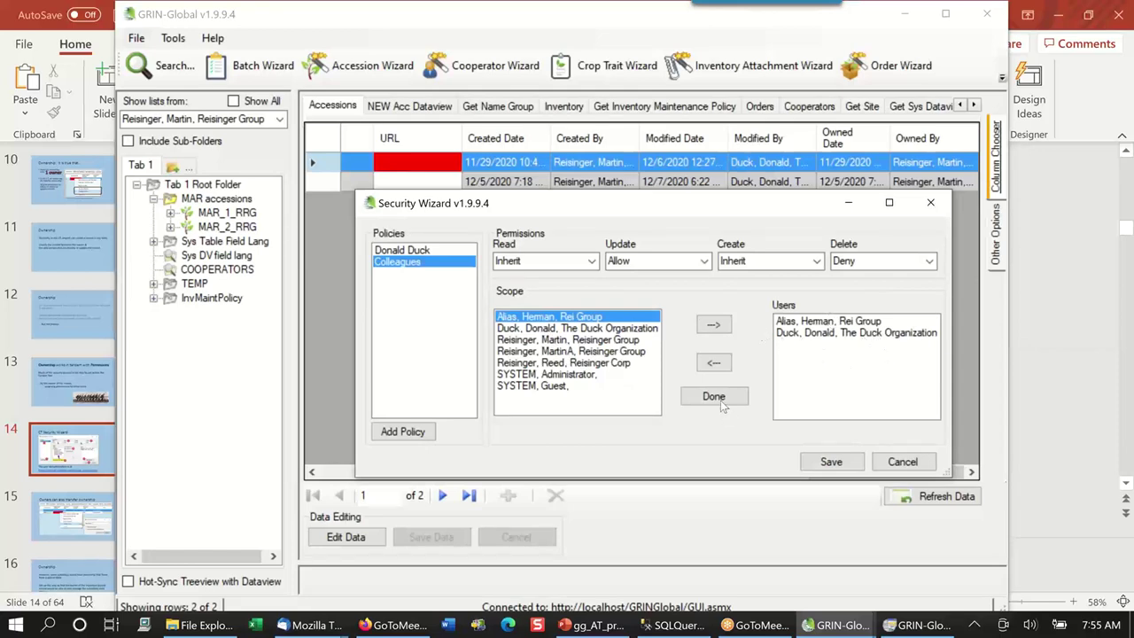
pyautogui.click(885, 323)
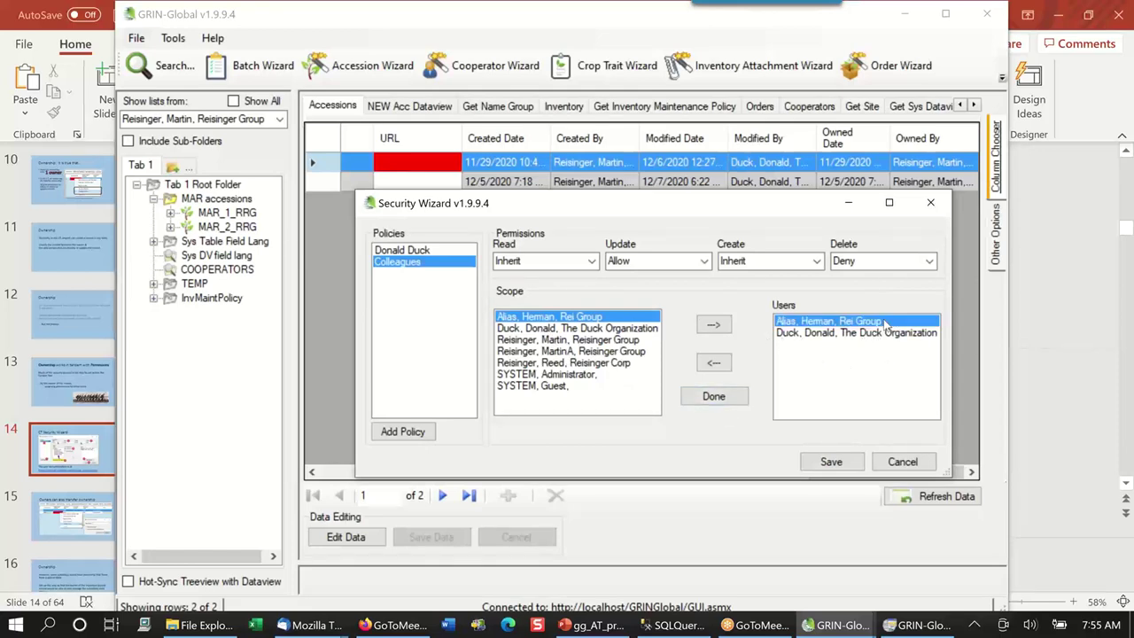
pyautogui.click(729, 398)
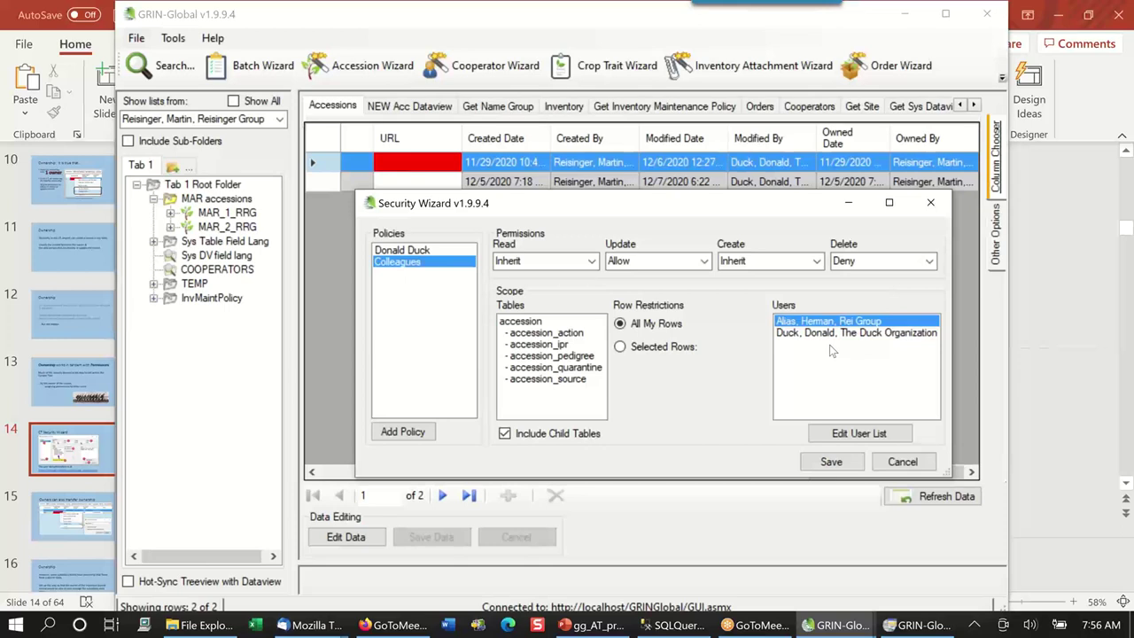
pyautogui.click(904, 462)
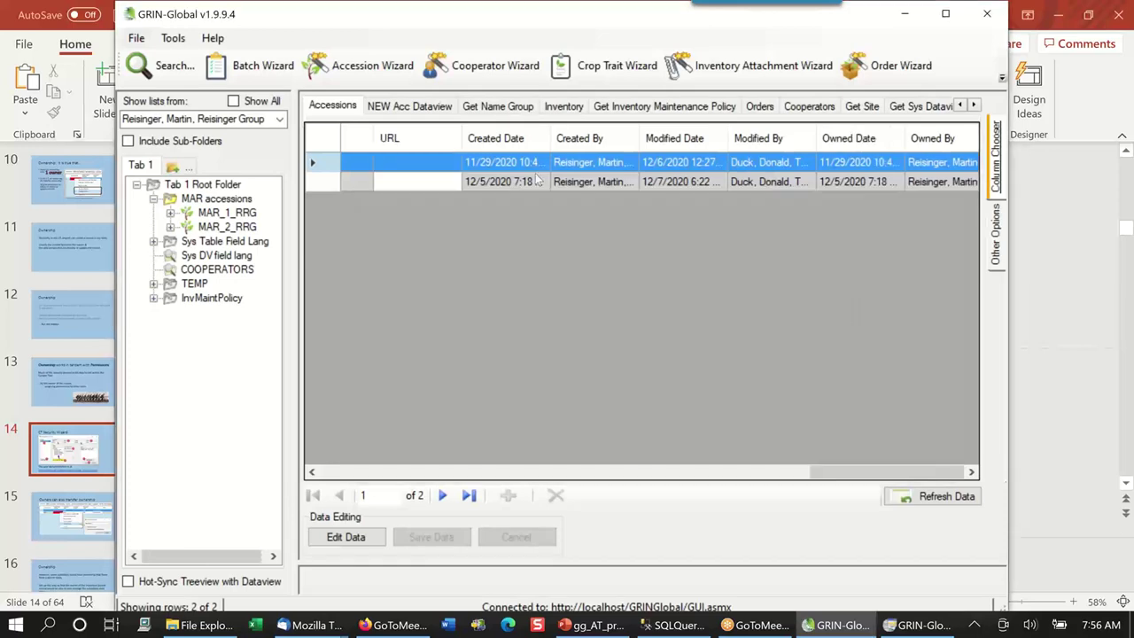
# Display the Inventory dataview and check the created, modified and owned columns of its records.
pyautogui.click(573, 107)
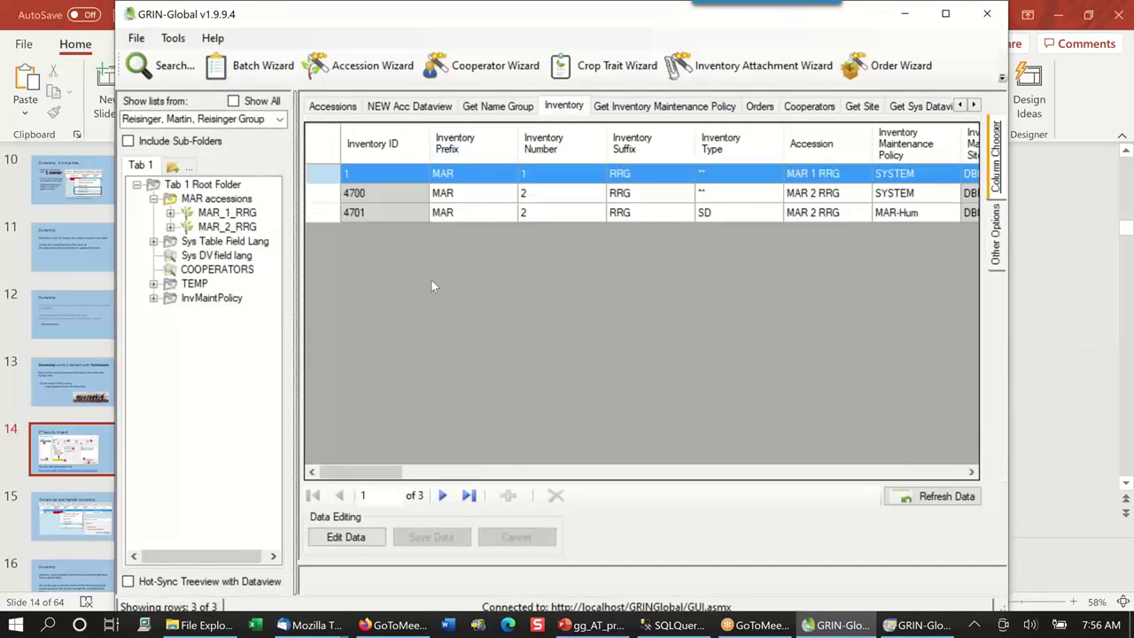
pyautogui.moveTo(372, 473); pyautogui.dragTo(961, 469)
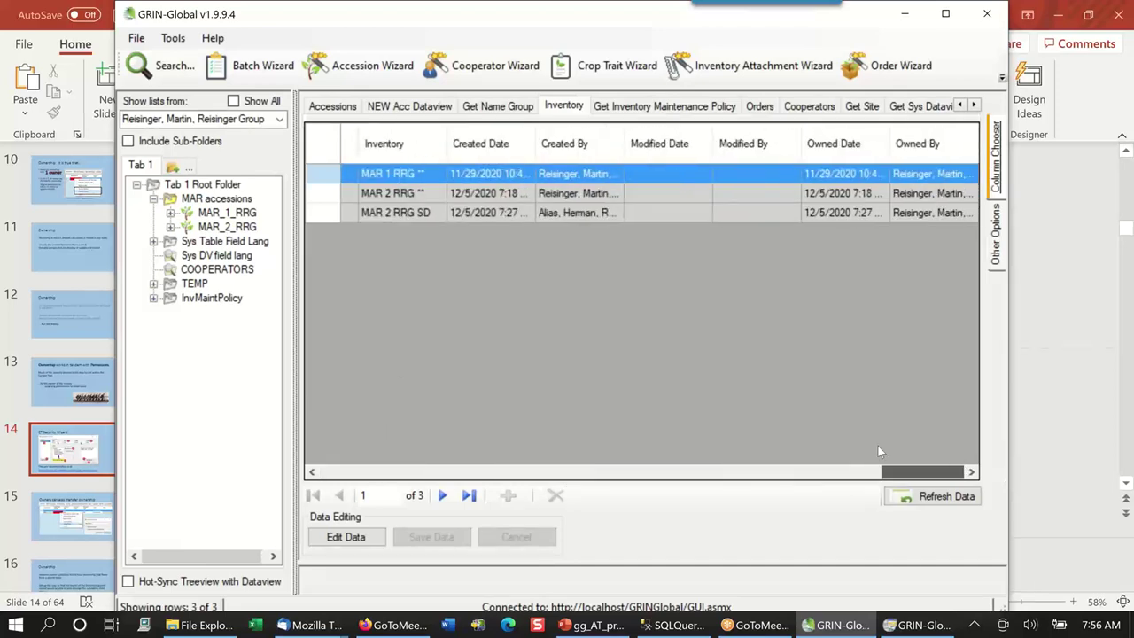
pyautogui.moveTo(886, 472); pyautogui.dragTo(343, 375)
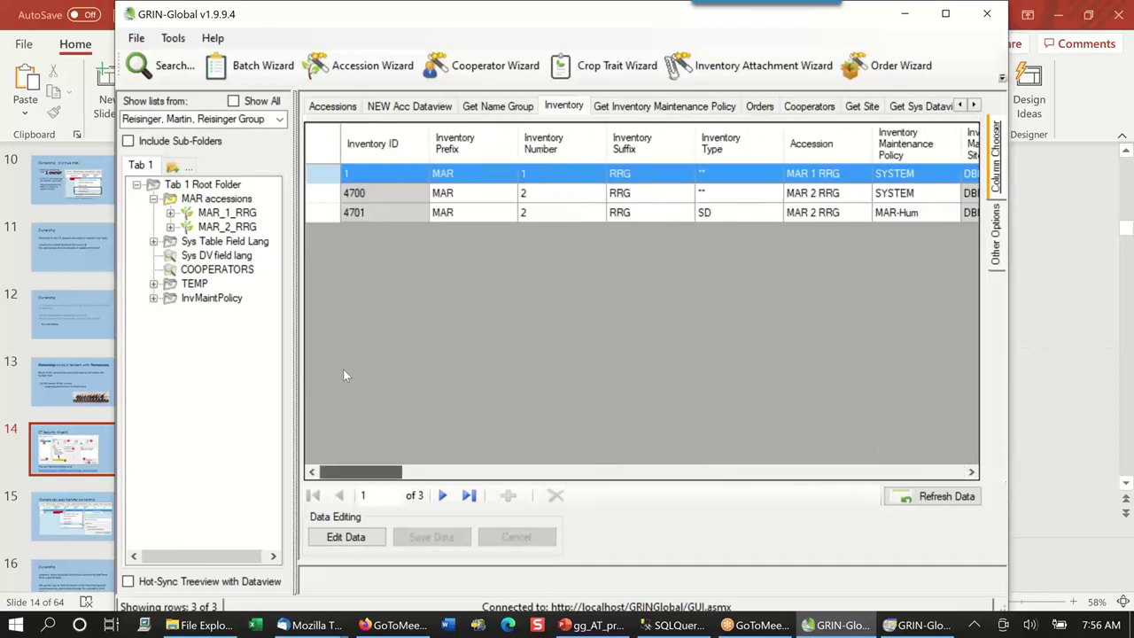
# Open the Security Wizard for the MAR 1 RRG inventory record and add a new policy.
pyautogui.rightClick(411, 174)
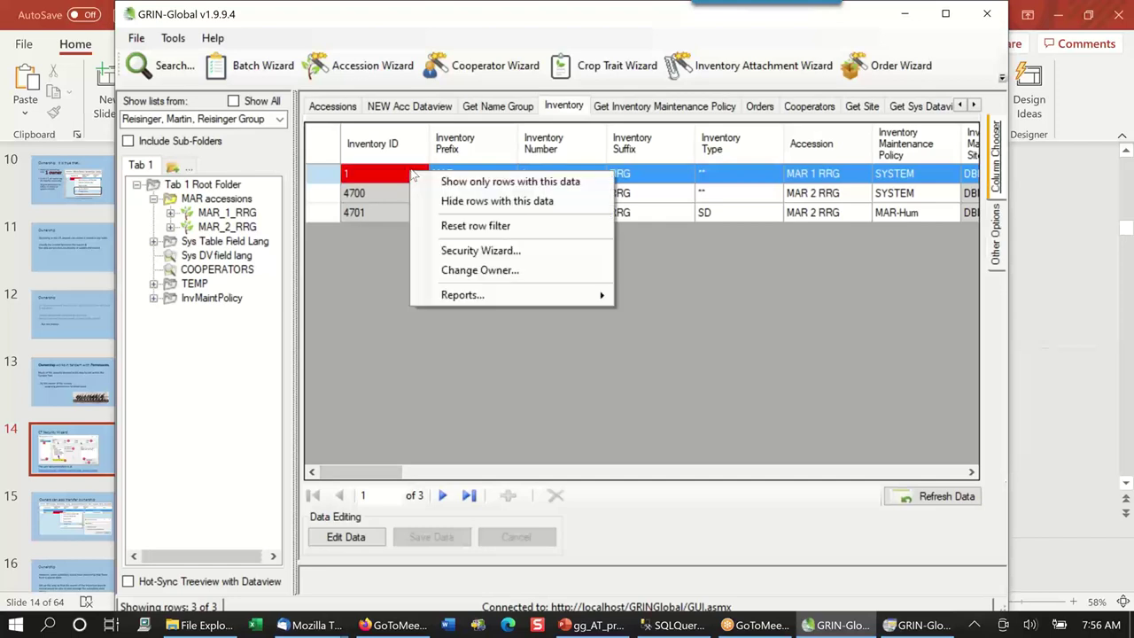
pyautogui.click(512, 253)
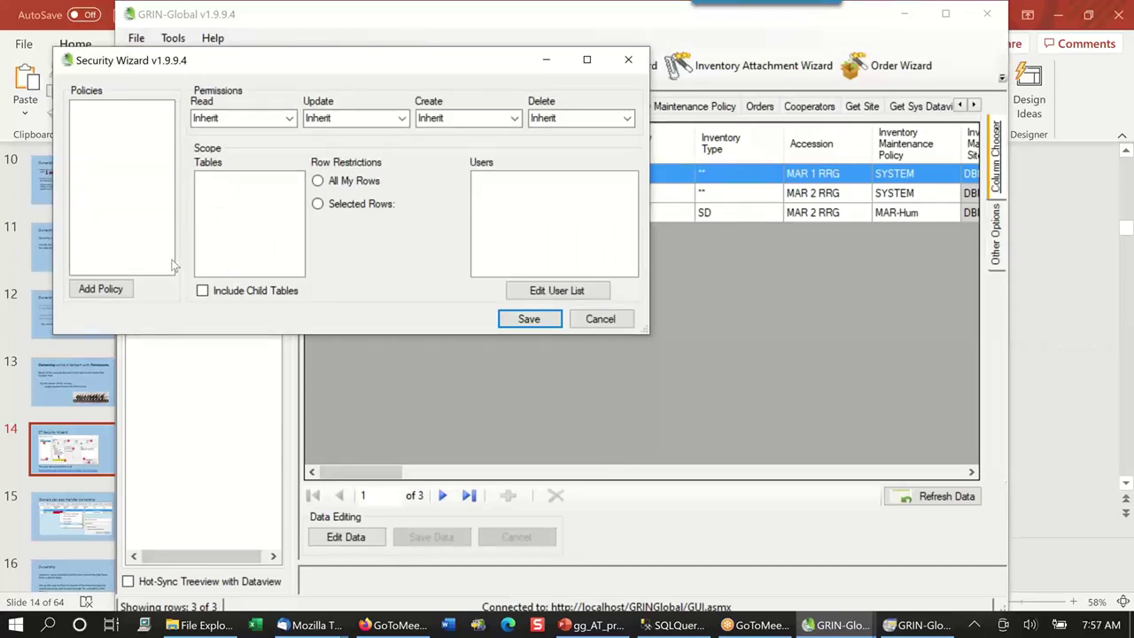
pyautogui.click(118, 293)
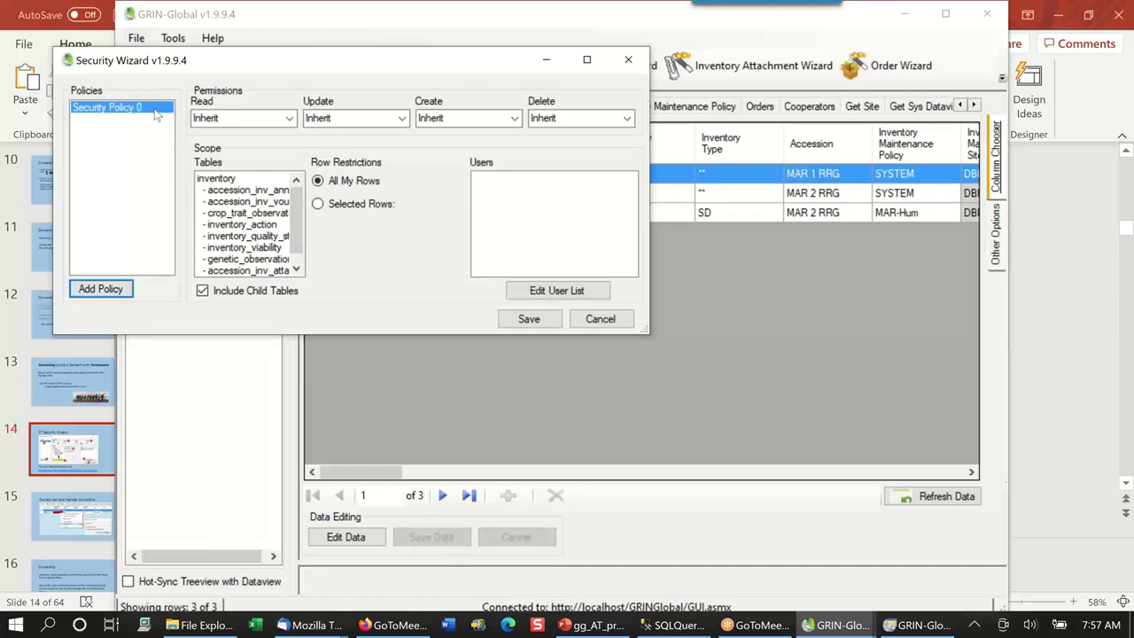
# Rename the new security policy as Security Demo INV1.
pyautogui.rightClick(155, 111)
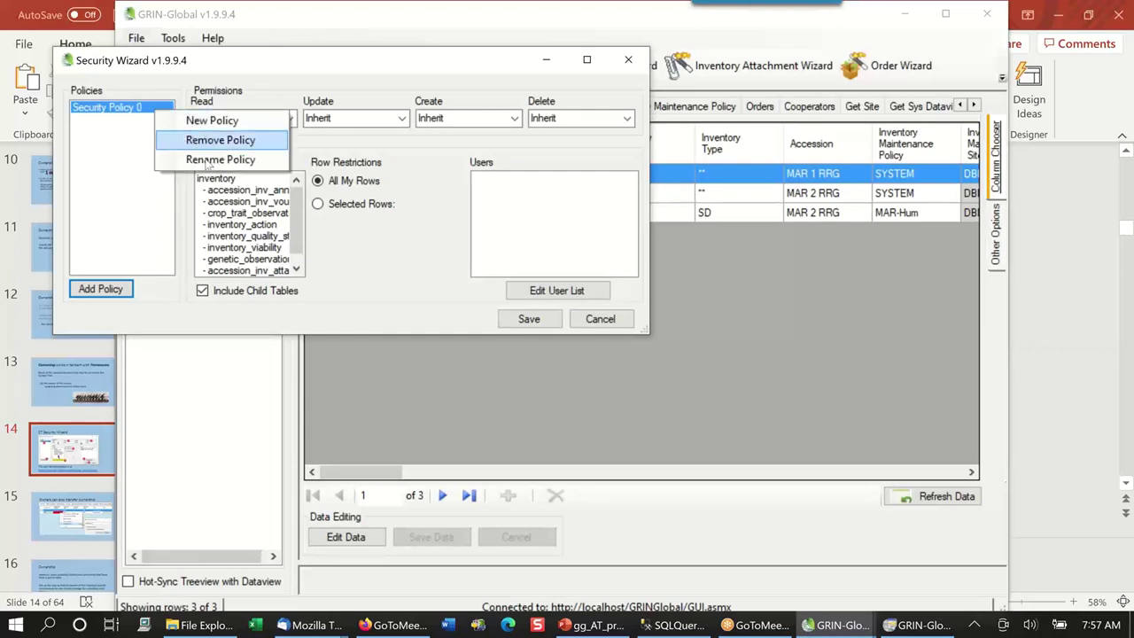
pyautogui.click(219, 160)
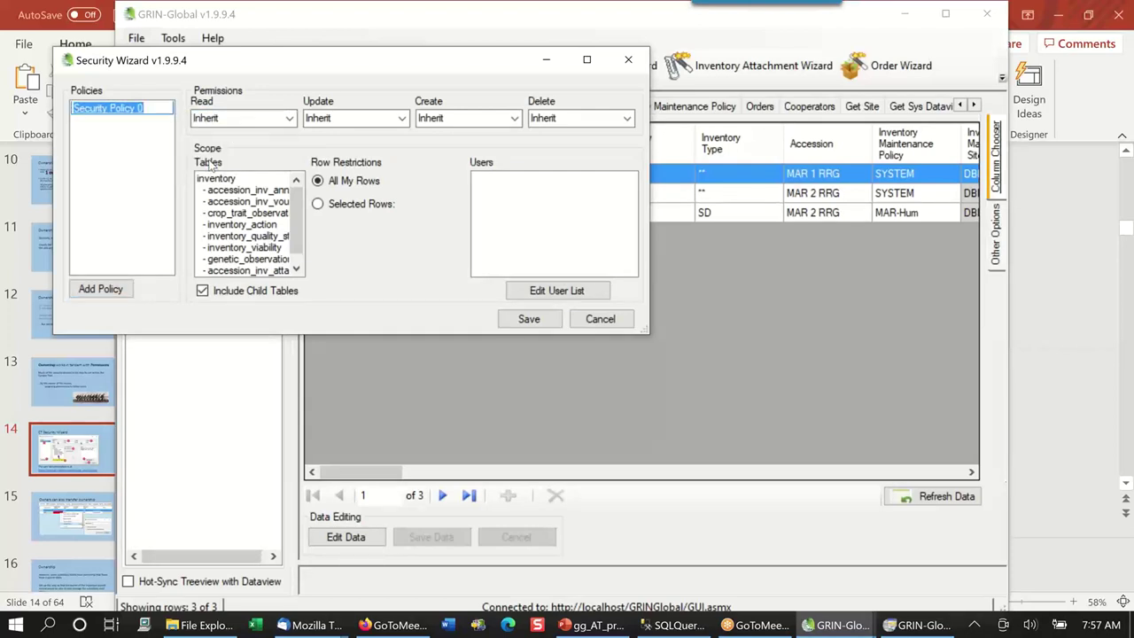
pyautogui.hotkey('ctrl', 'Left')
pyautogui.hotkey('ctrl', 'Left')
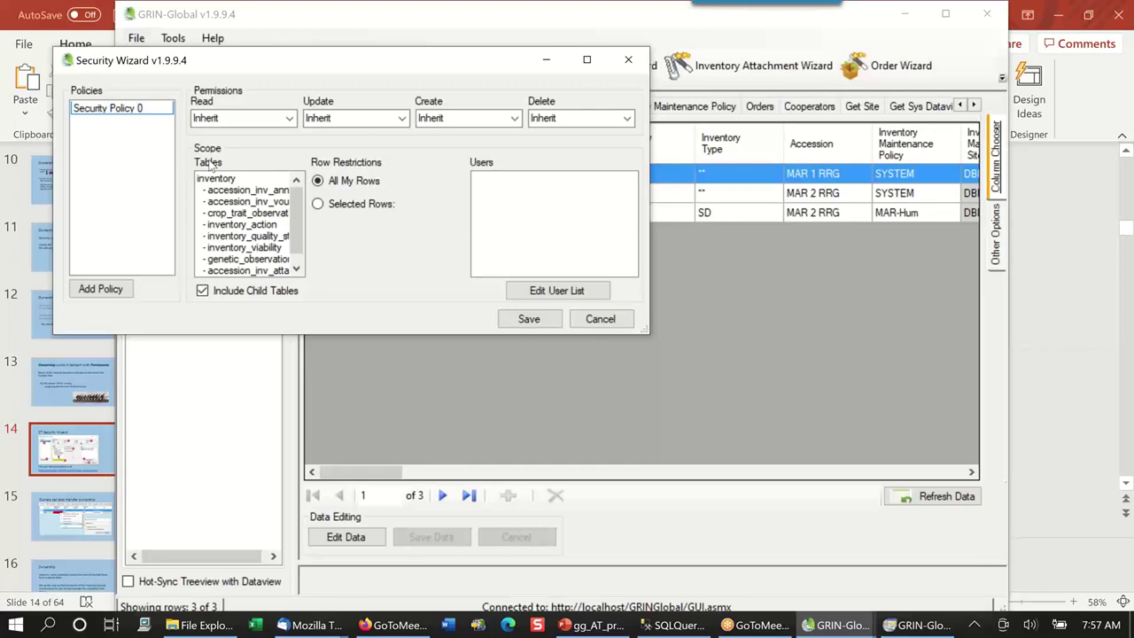
pyautogui.write('Demo INV')
pyautogui.hotkey('ctrl', 'shift', 'Right')
pyautogui.hotkey('ctrl', 'shift', 'Right')
pyautogui.press('Delete')
pyautogui.write('1')
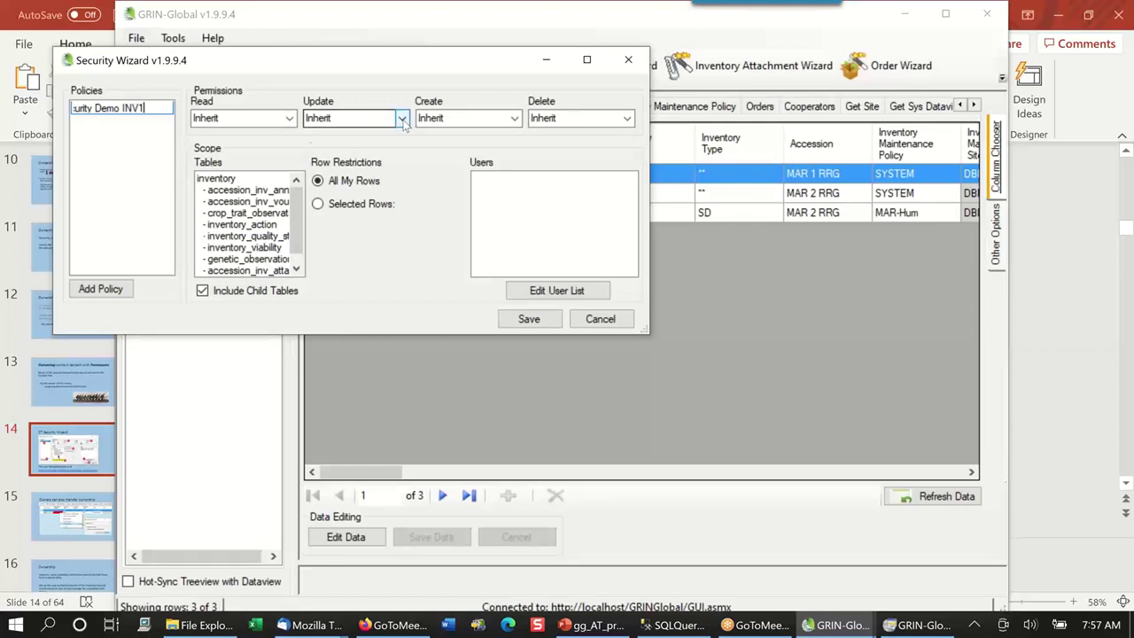
# Set the Security Demo INV1 policy's Update permission to Allow and its Delete permission to Deny.
pyautogui.click(401, 119)
pyautogui.click(344, 164)
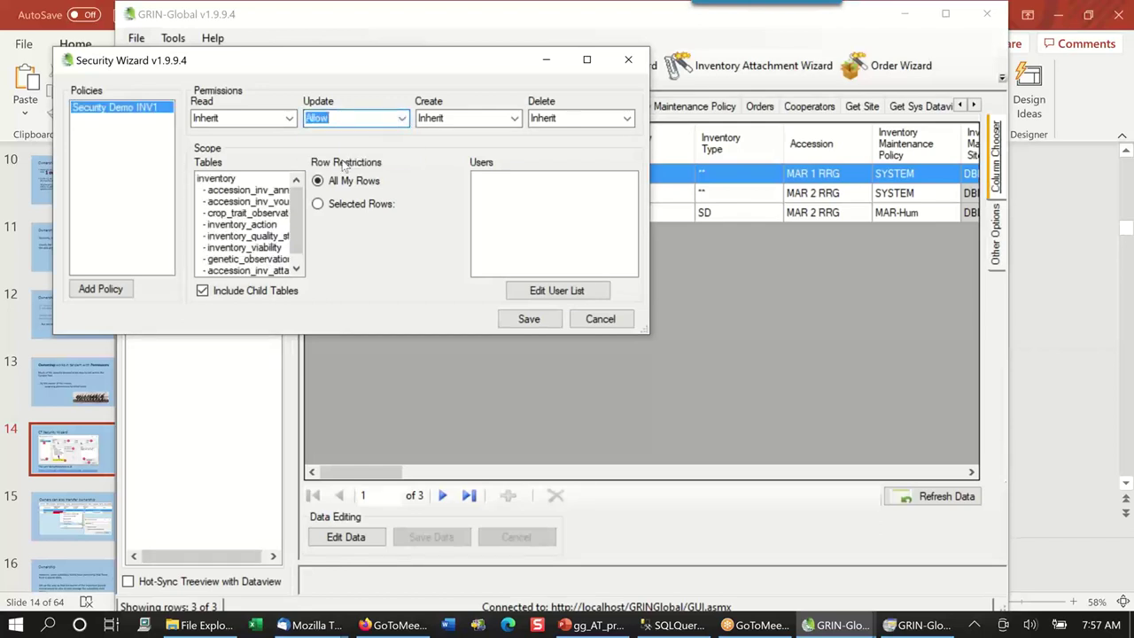
pyautogui.click(593, 120)
pyautogui.click(627, 119)
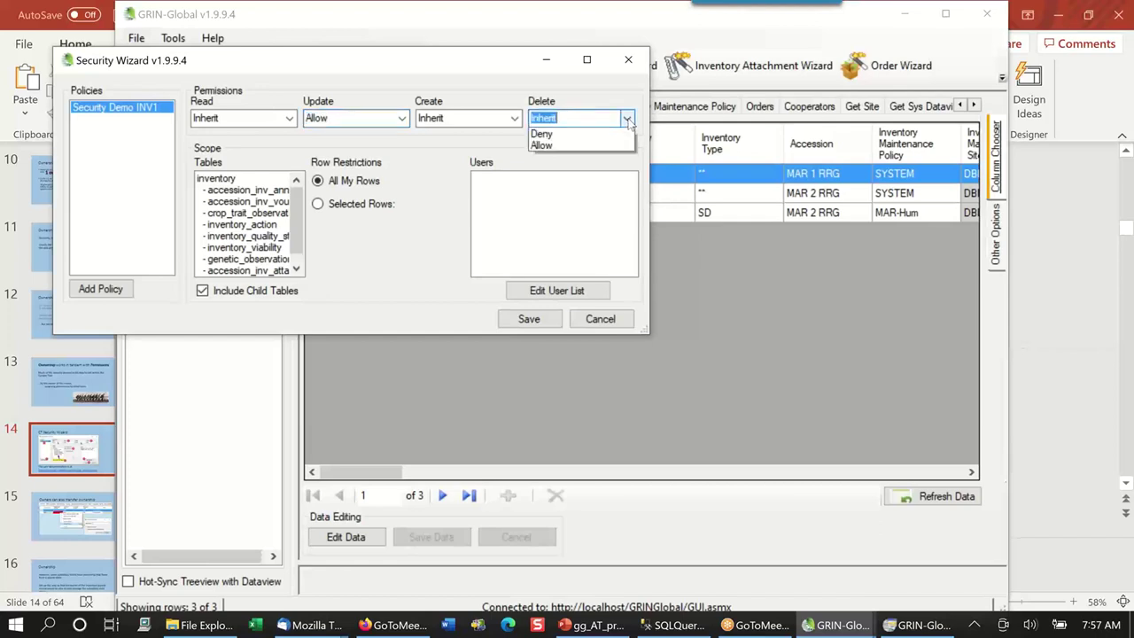
pyautogui.click(551, 147)
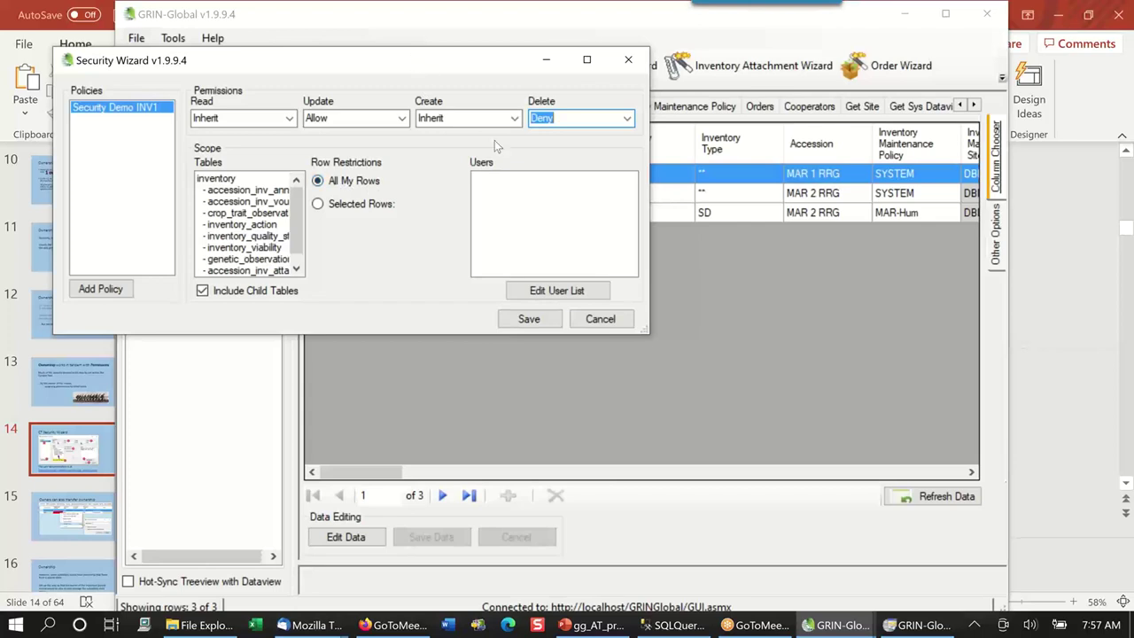
# Move the Security Wizard clear of the inventory rows, add the user from The Duck Organization to the policy, and save it.
pyautogui.moveTo(491, 60); pyautogui.dragTo(671, 257)
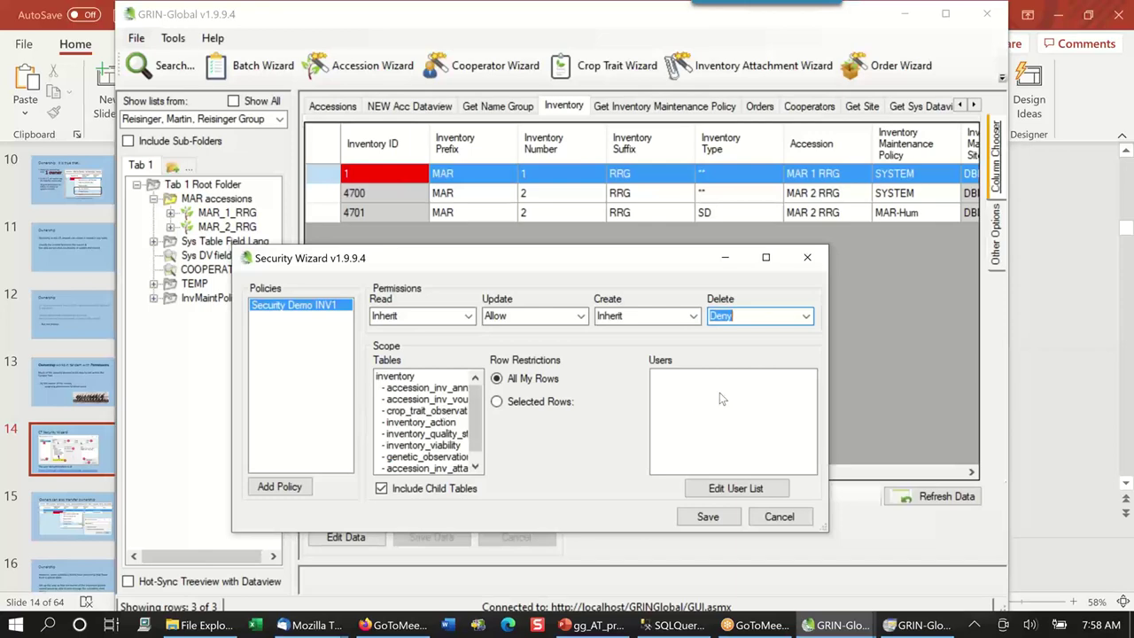
pyautogui.click(736, 490)
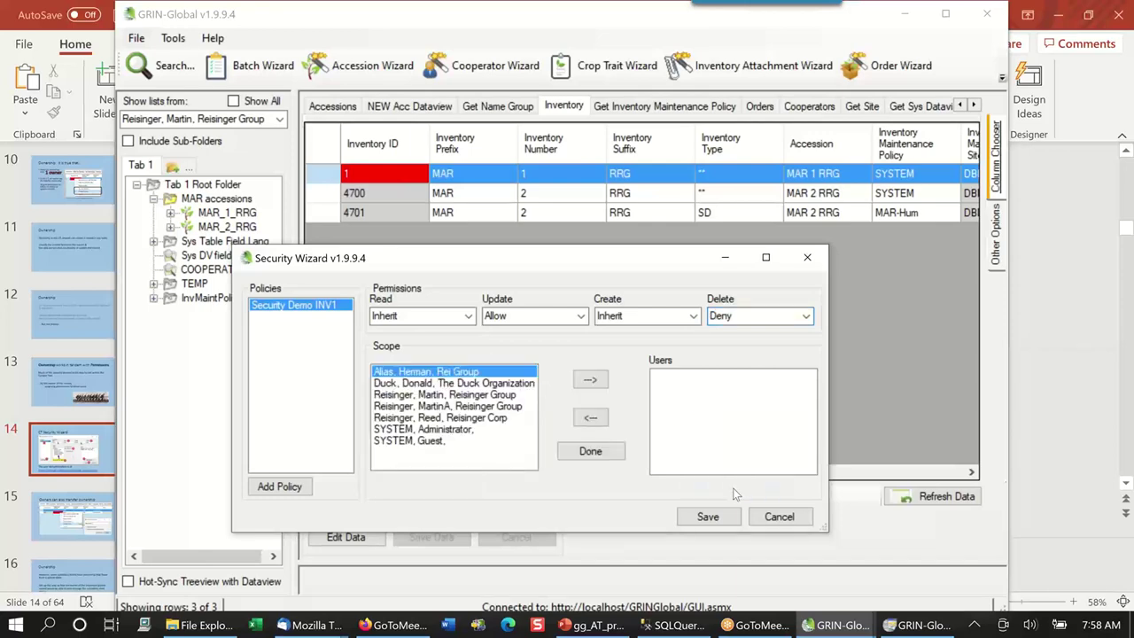
pyautogui.click(594, 454)
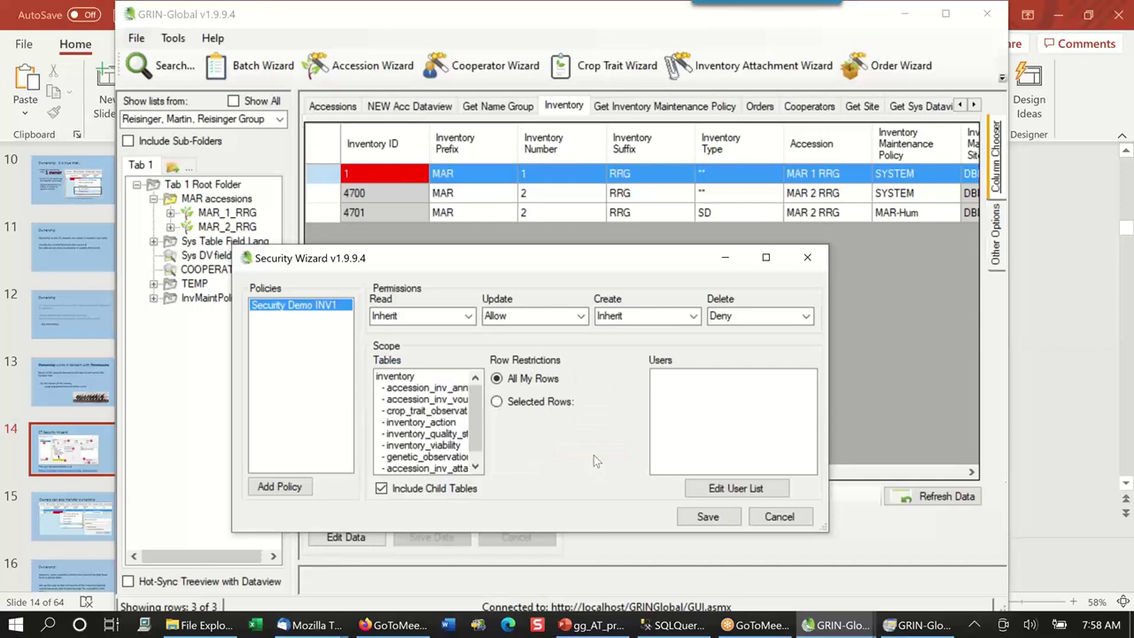
pyautogui.click(745, 493)
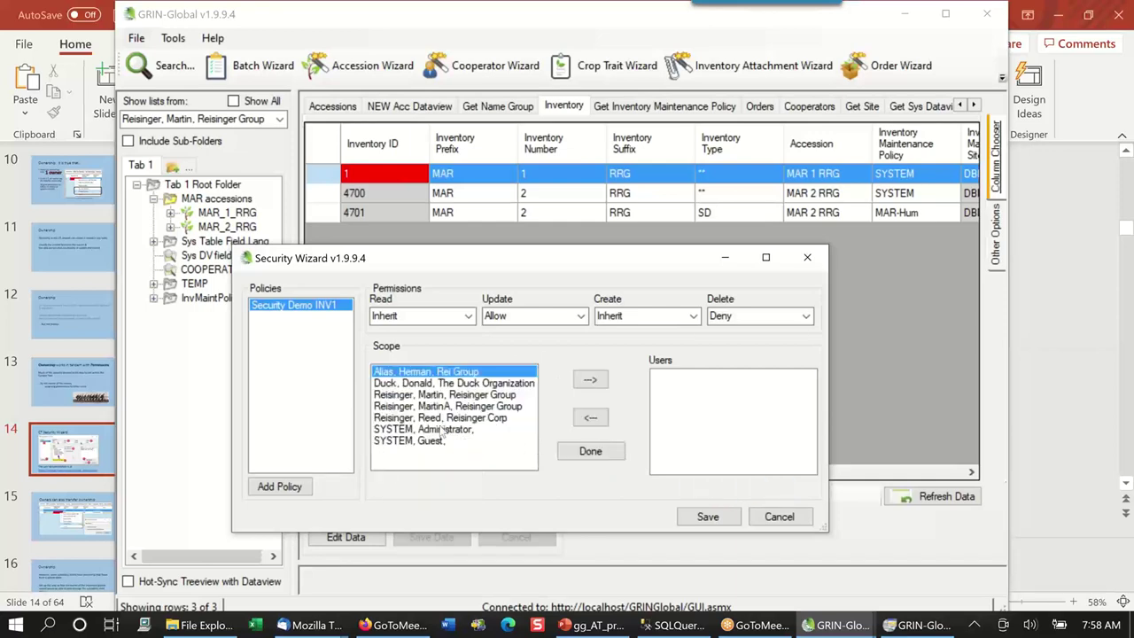
pyautogui.click(431, 387)
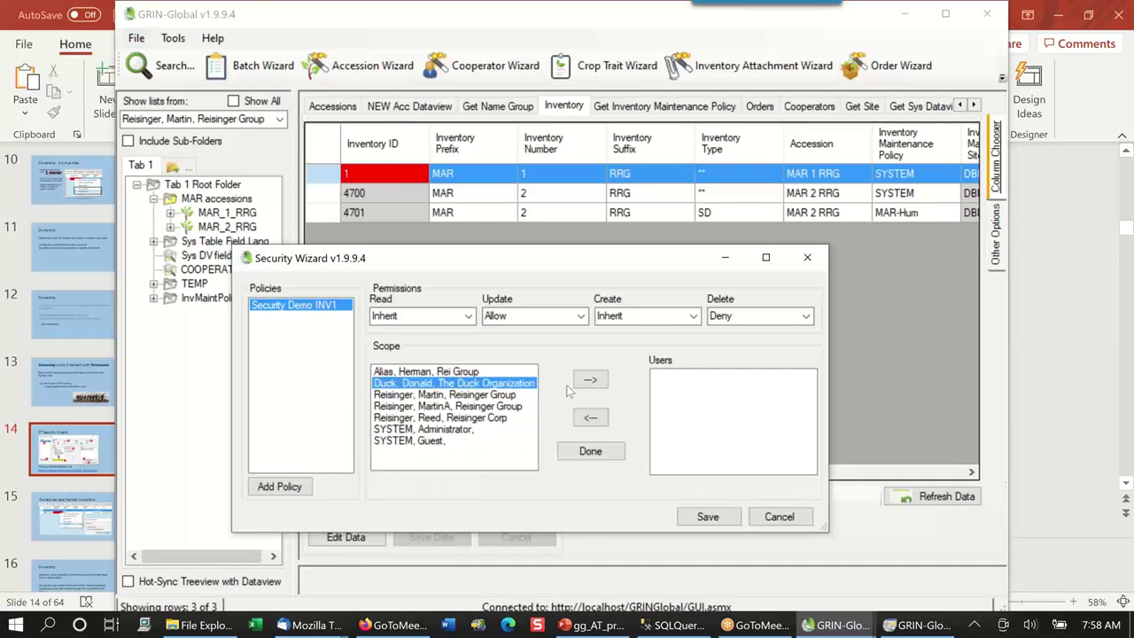
pyautogui.click(590, 379)
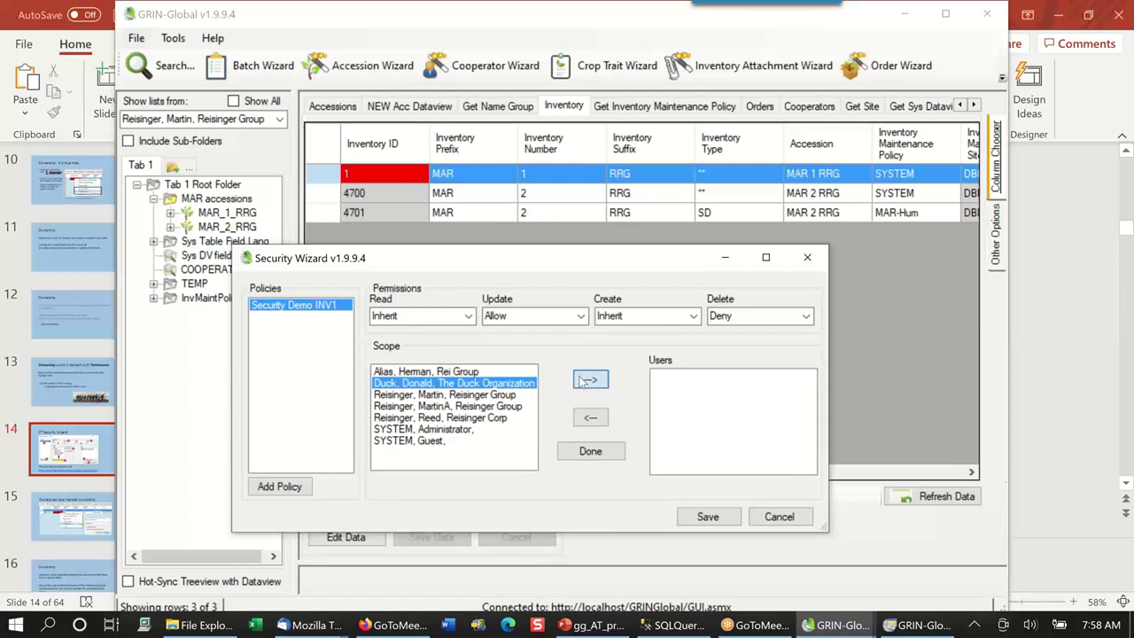
pyautogui.click(714, 517)
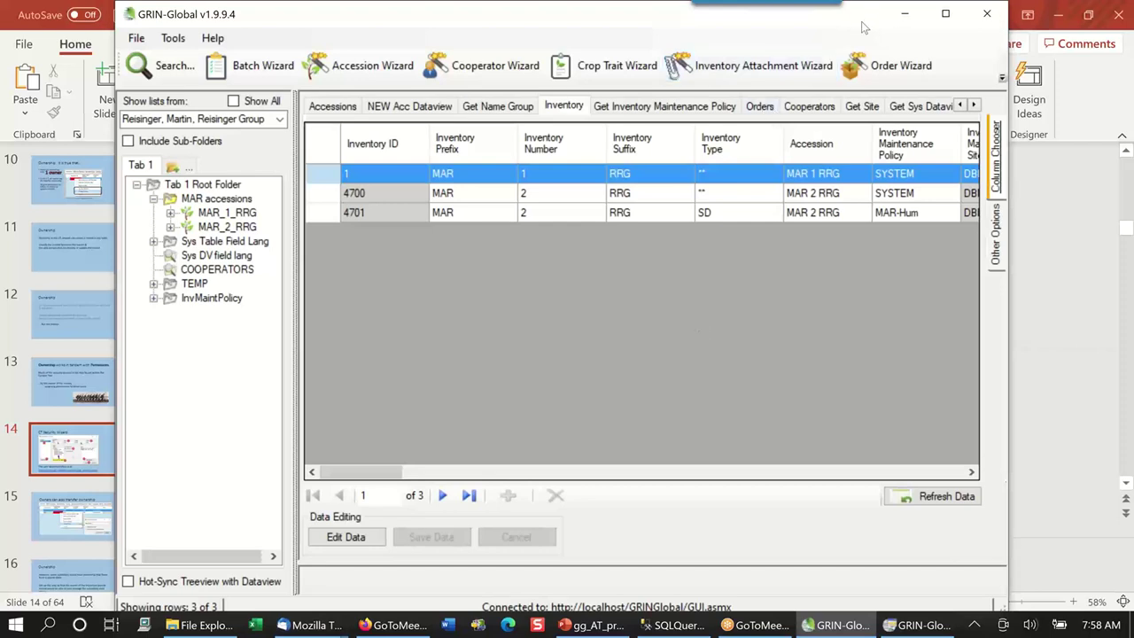
# Switch to PowerPoint and present the slides from CT Security Wizard through ownership transfer to the parent-owner Ownership slide.
pyautogui.moveTo(862, 22); pyautogui.dragTo(780, 45)
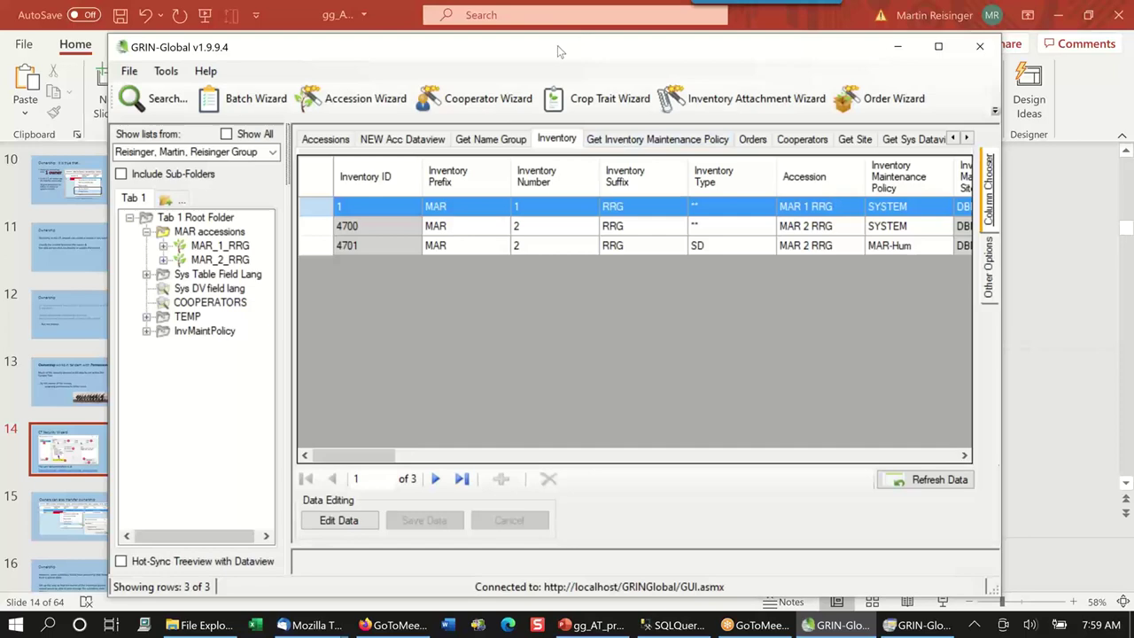
pyautogui.moveTo(551, 36); pyautogui.dragTo(540, 15)
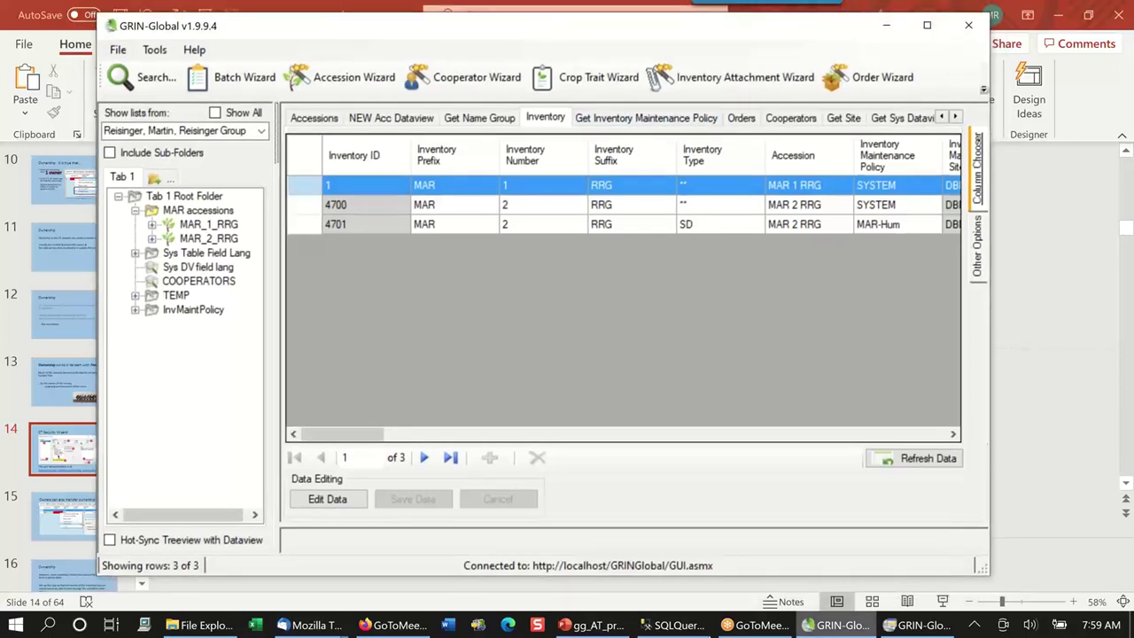
pyautogui.click(589, 626)
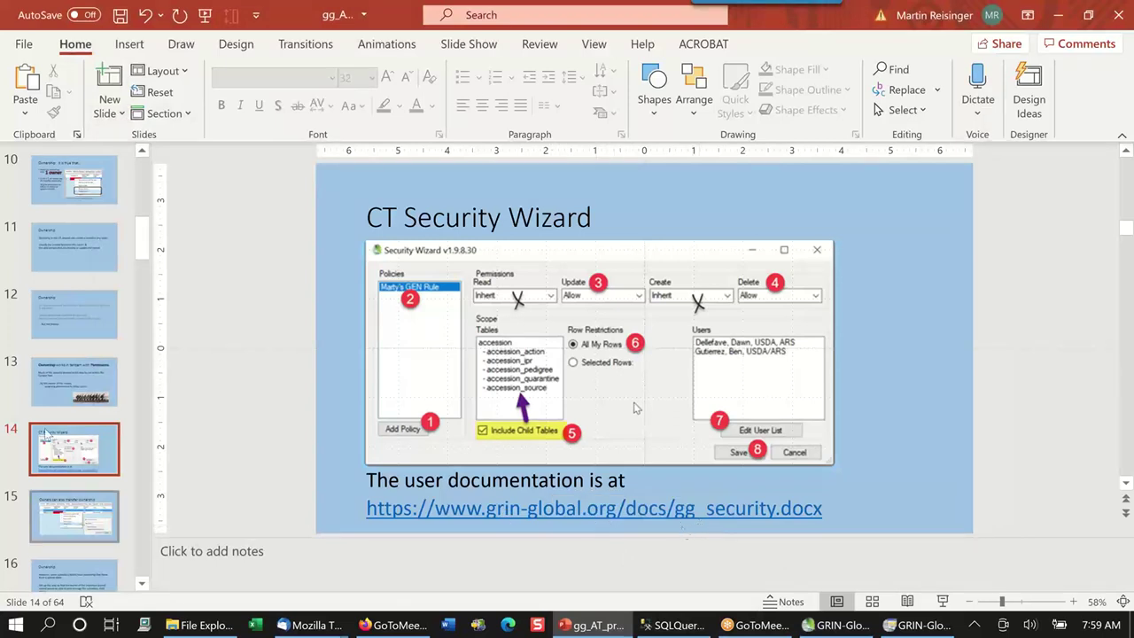
pyautogui.click(942, 605)
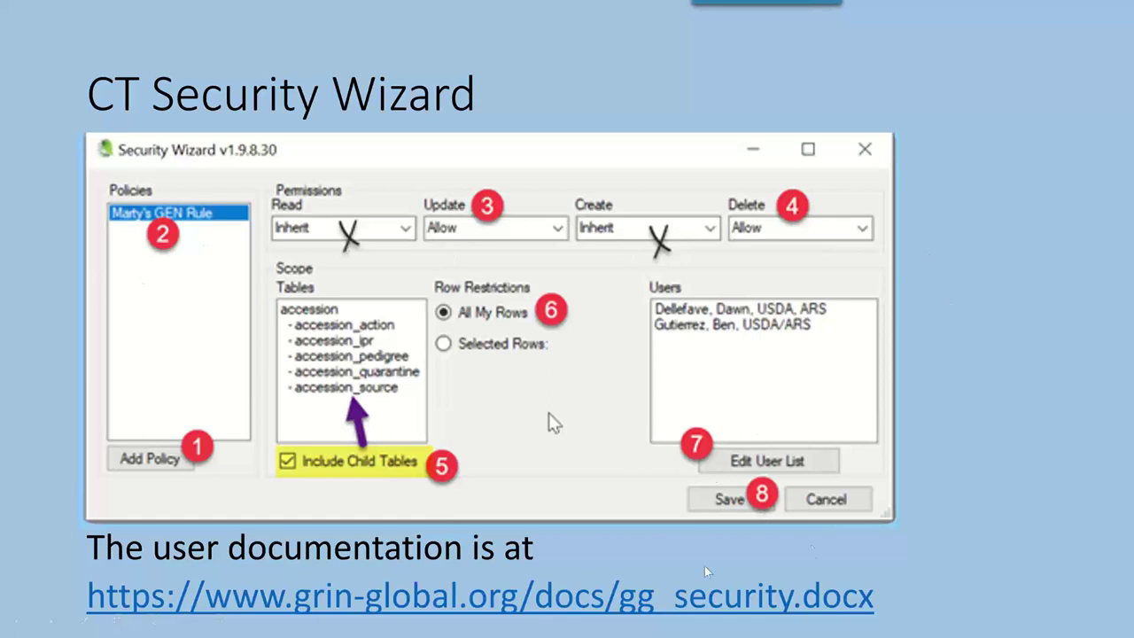
pyautogui.press('Right')
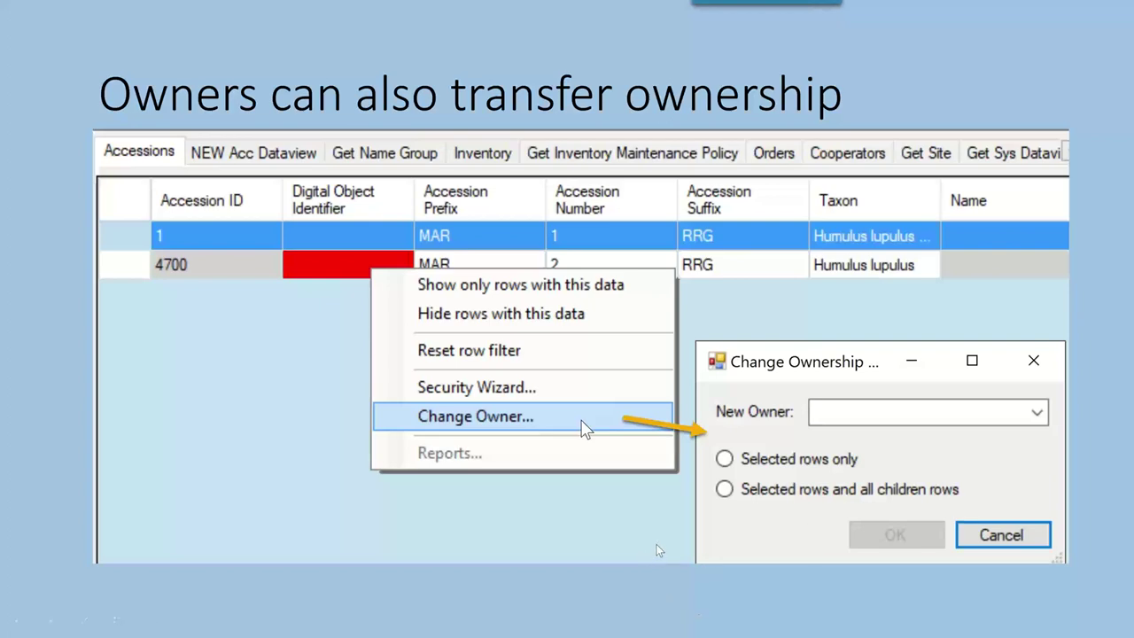
pyautogui.press('Right')
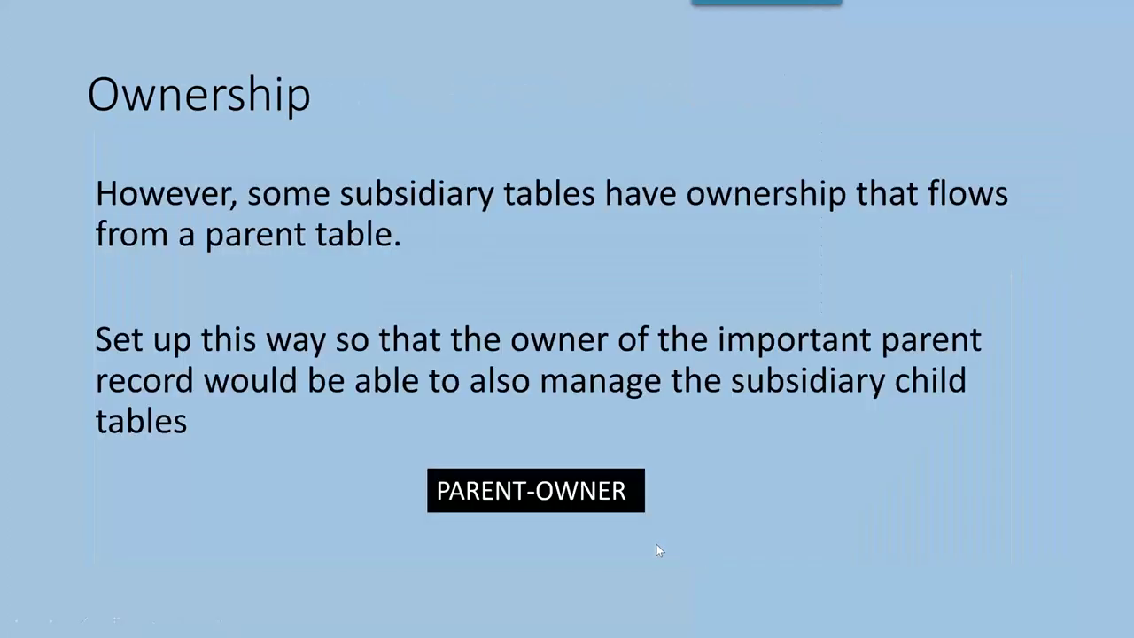
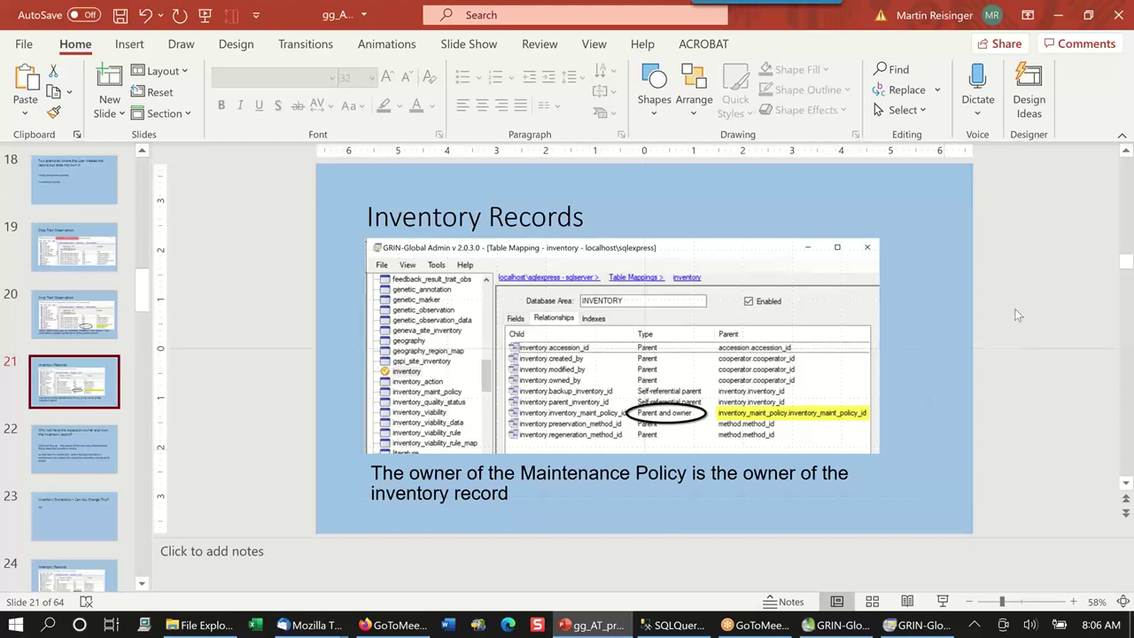
# Switch to GRIN-Global Admin and display the relationships of the inventory table in the table mappings.
pyautogui.click(921, 625)
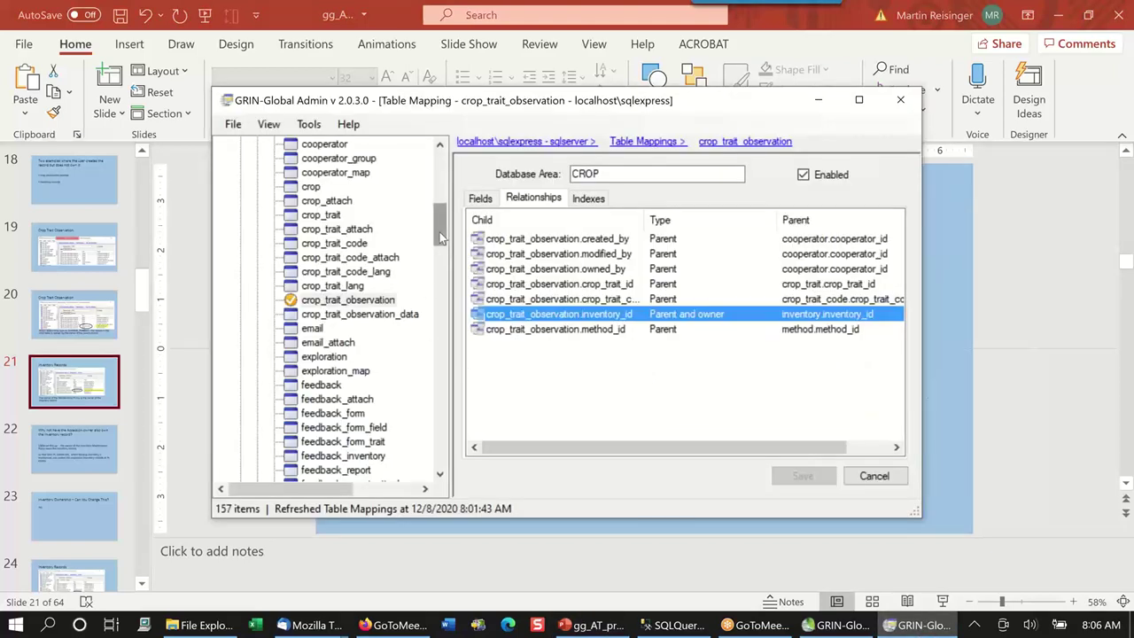
pyautogui.moveTo(441, 237); pyautogui.dragTo(441, 294)
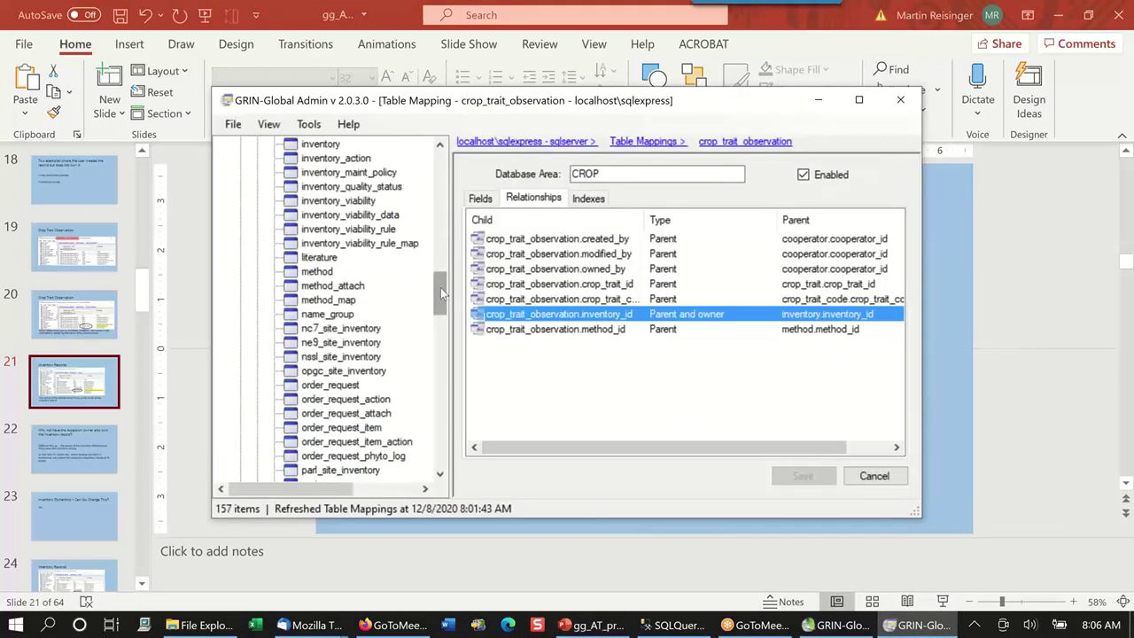
pyautogui.scroll(3, 337, 310)
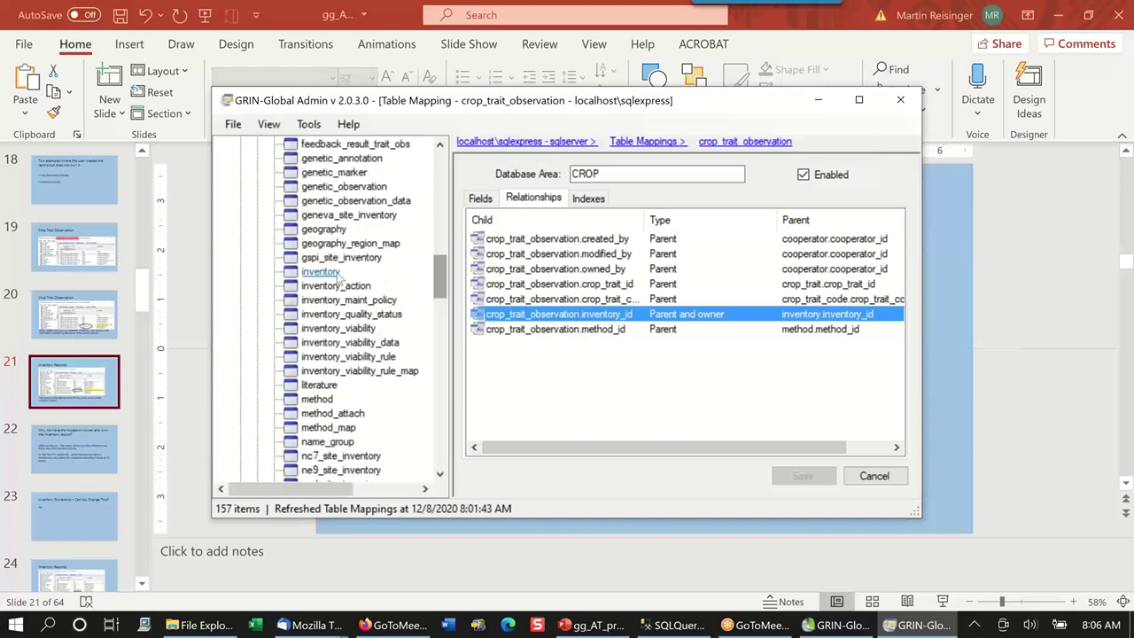
pyautogui.click(321, 271)
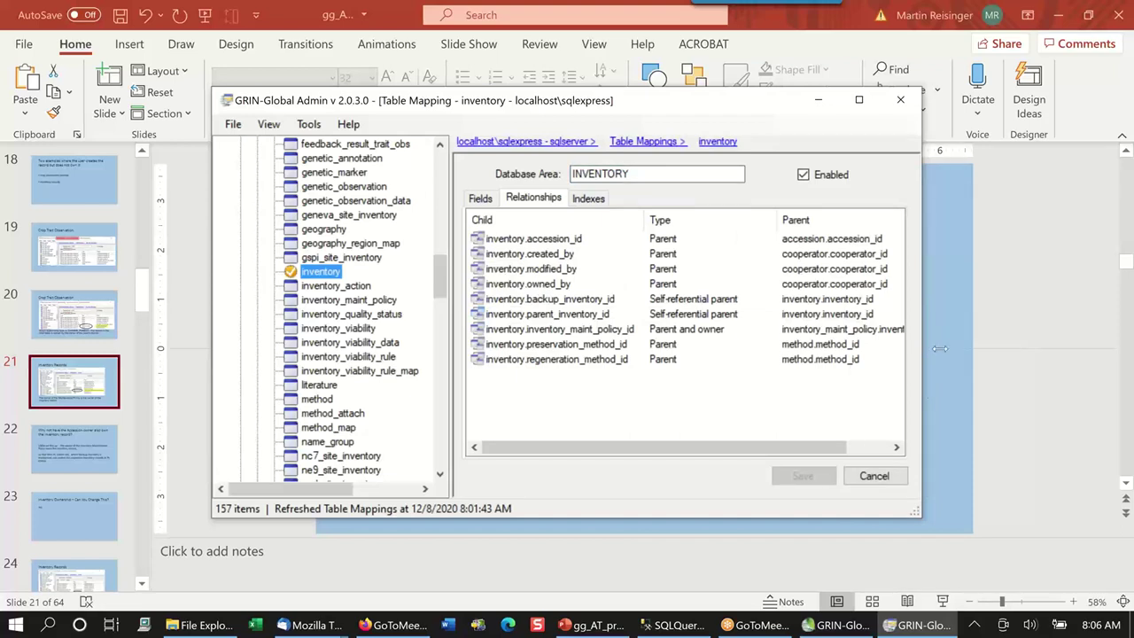
# Widen the window to show the full Parent column, and open the inventory_maint_policy_id relationship to examine its owner setting.
pyautogui.moveTo(921, 348); pyautogui.dragTo(946, 348)
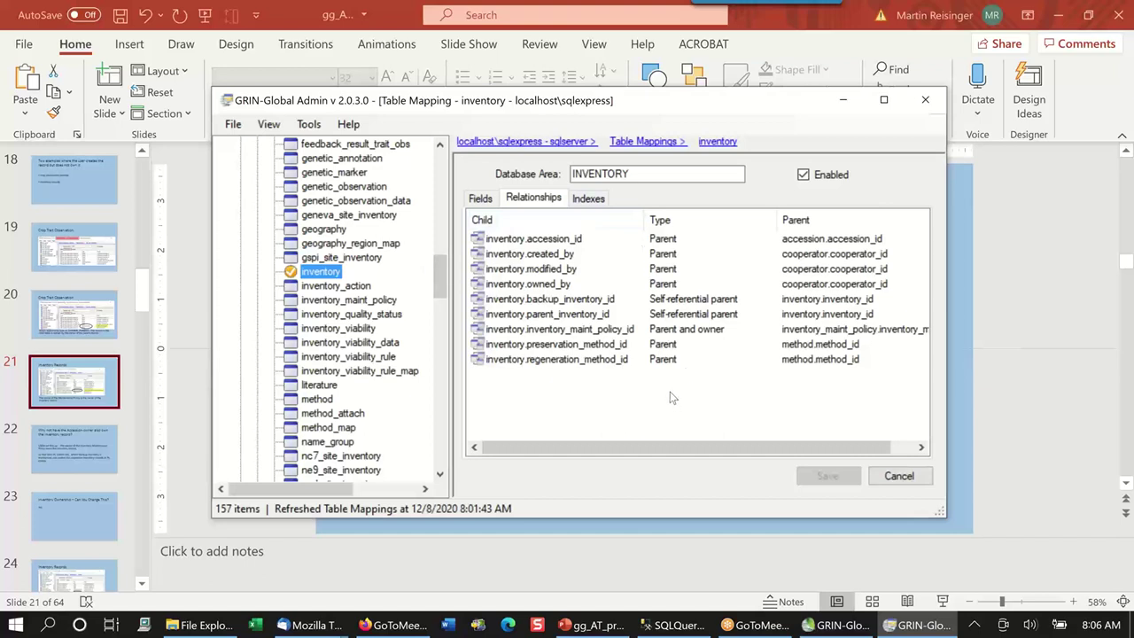
pyautogui.click(692, 332)
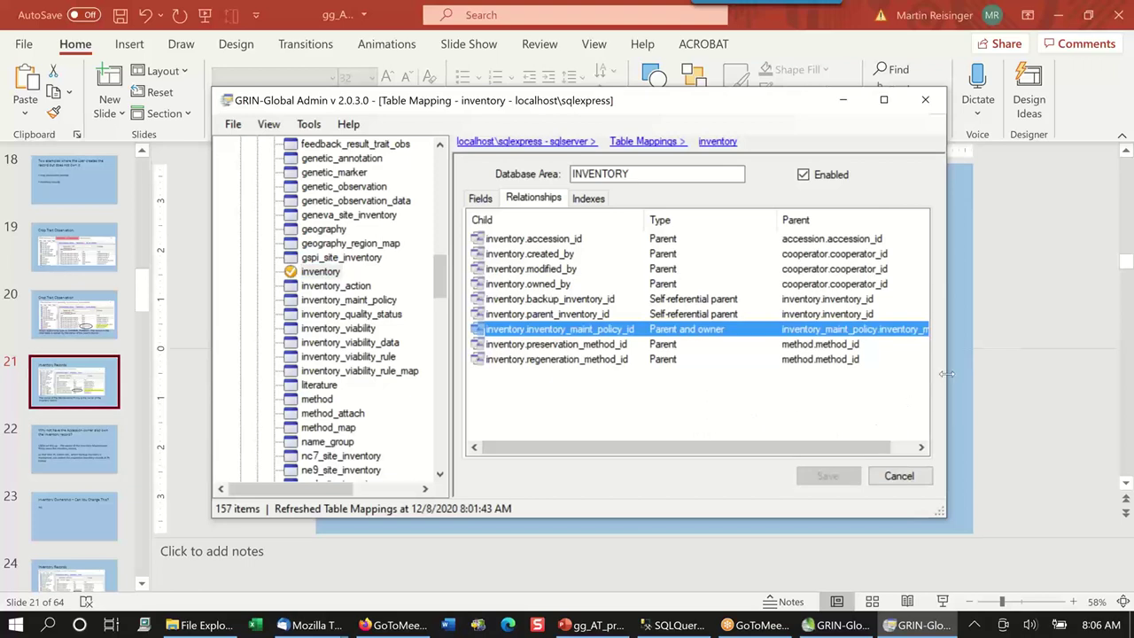
pyautogui.moveTo(952, 372); pyautogui.dragTo(1041, 372)
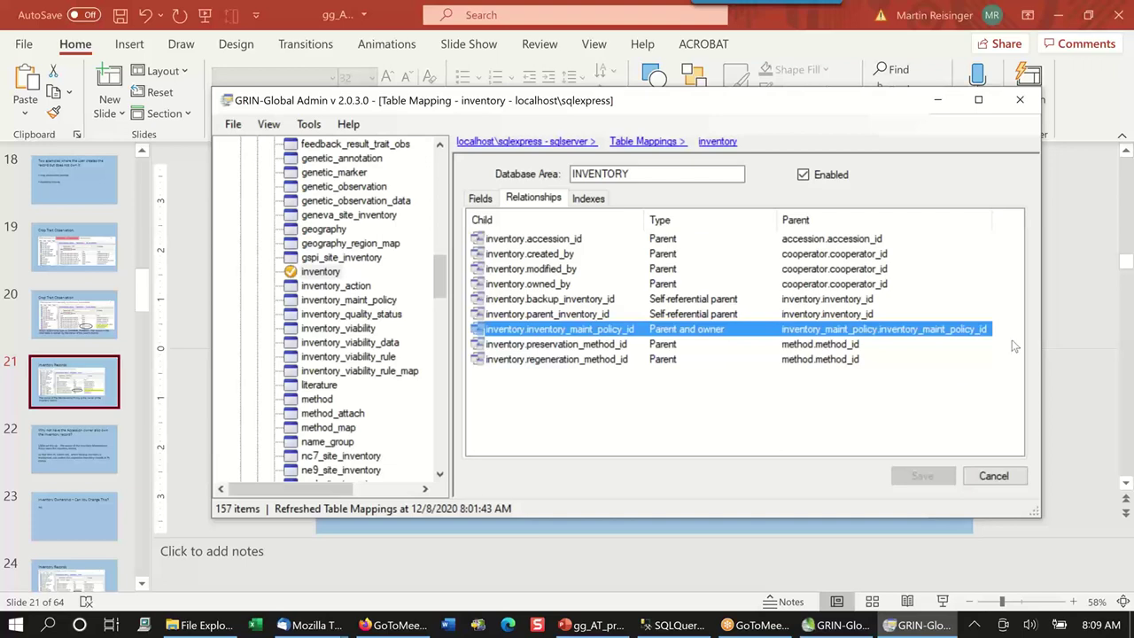
pyautogui.doubleClick(707, 330)
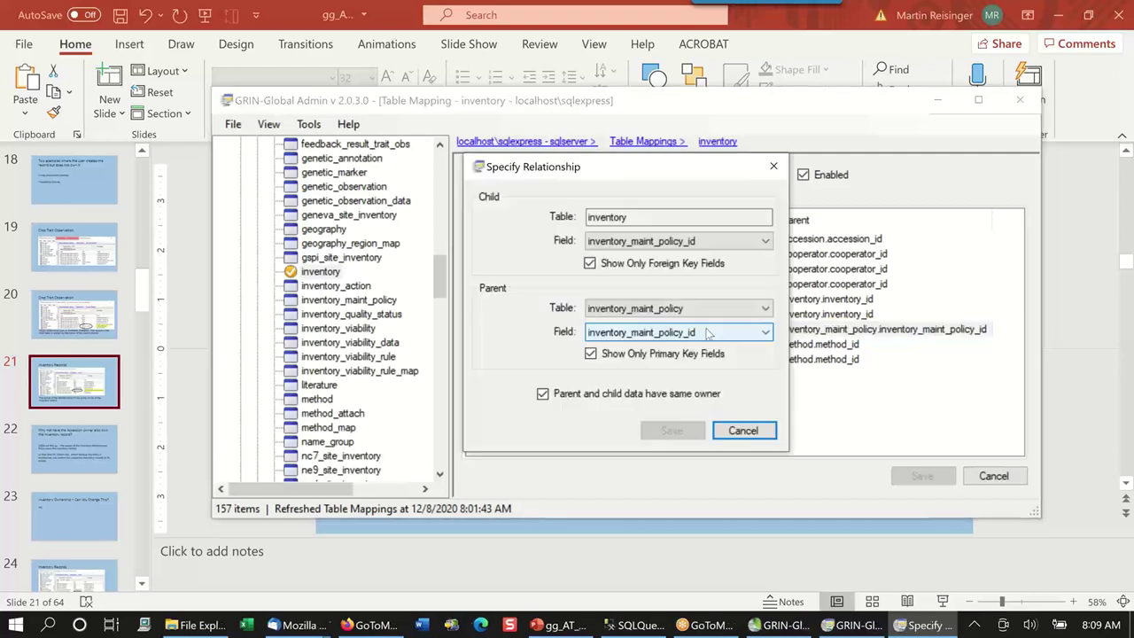
# Turn off shared parent-child ownership on the inventory_maint_policy_id relationship and turn it on for the inventory accession_id relationship, saving both.
pyautogui.click(543, 395)
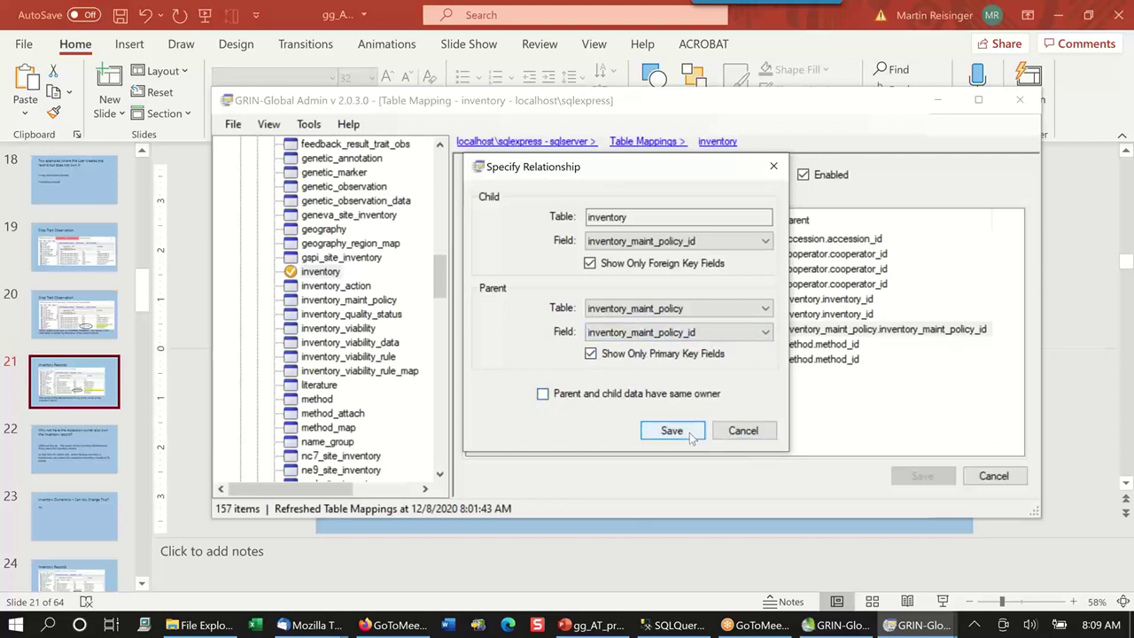
pyautogui.click(672, 430)
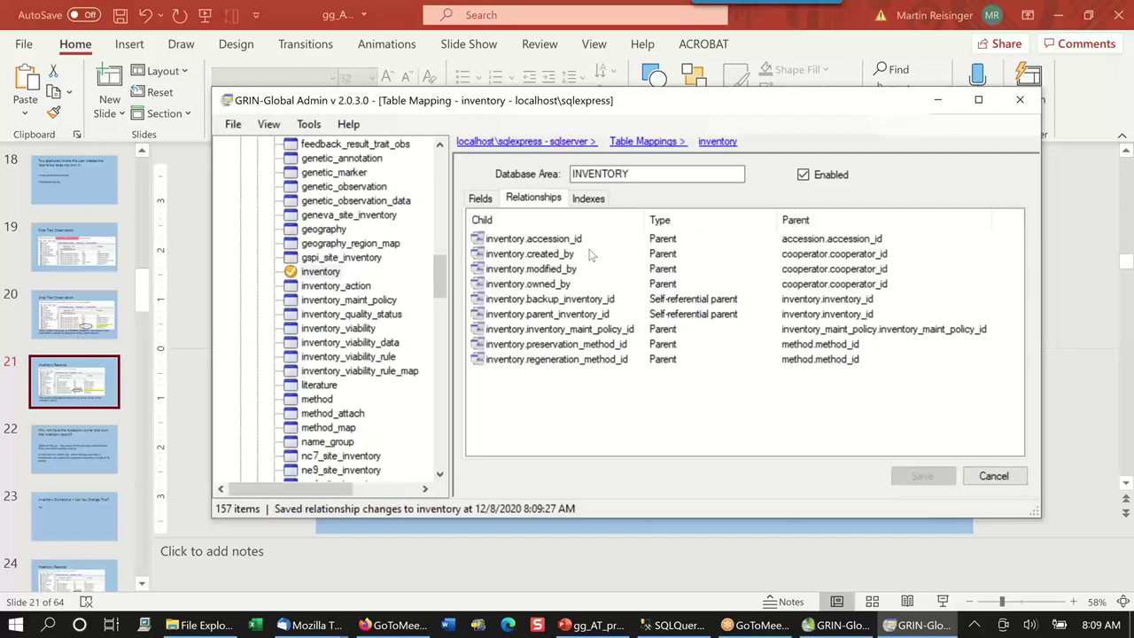
pyautogui.click(712, 244)
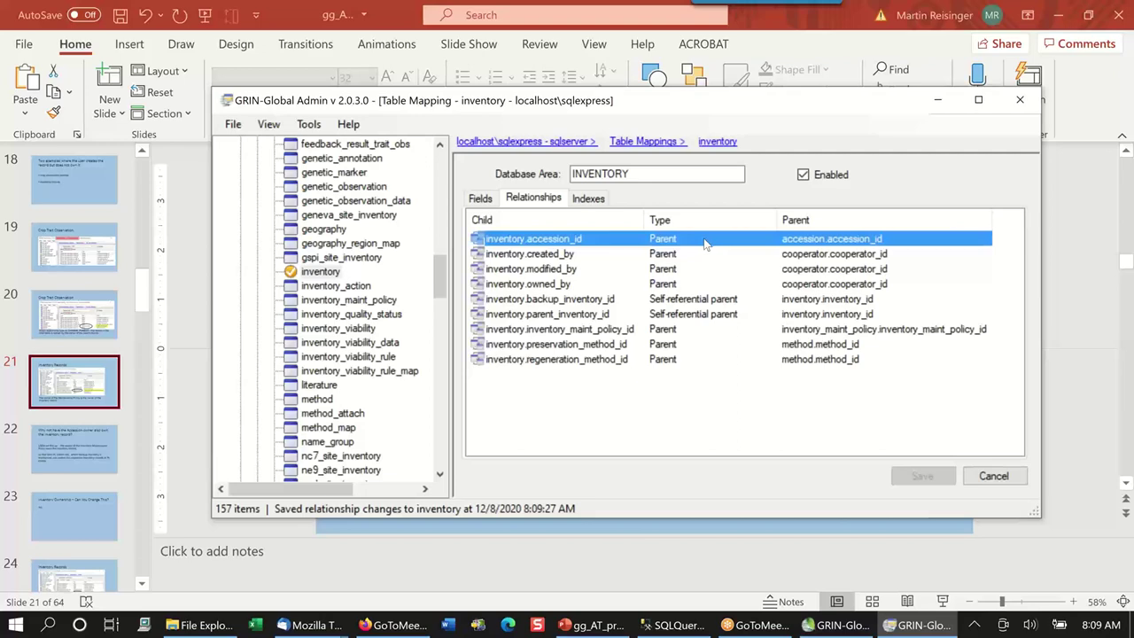
pyautogui.doubleClick(706, 244)
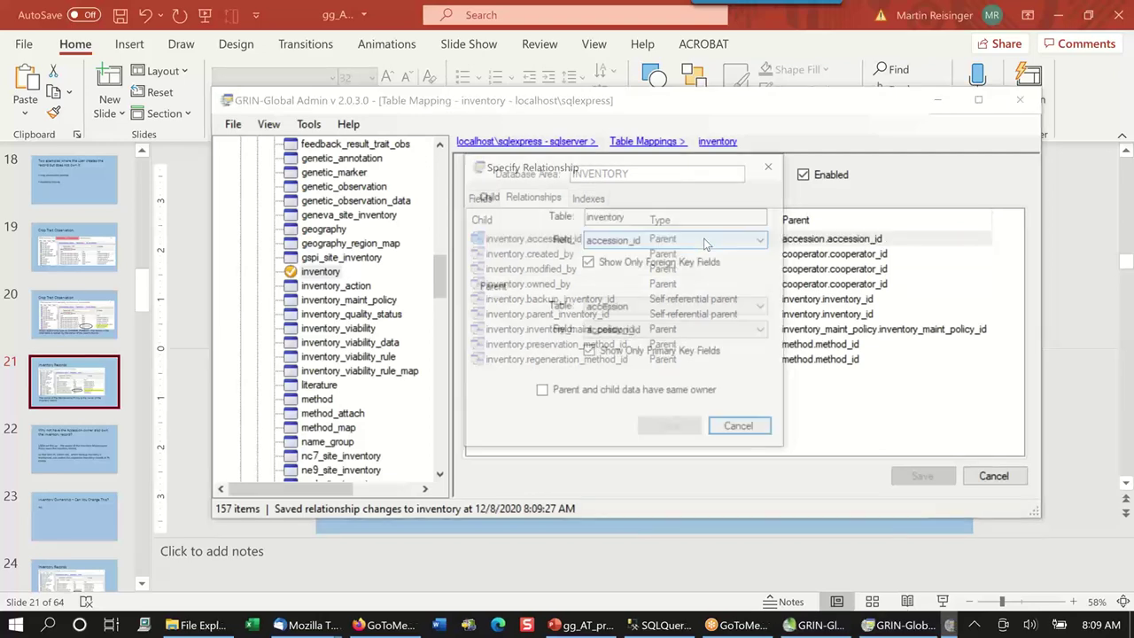
pyautogui.click(543, 395)
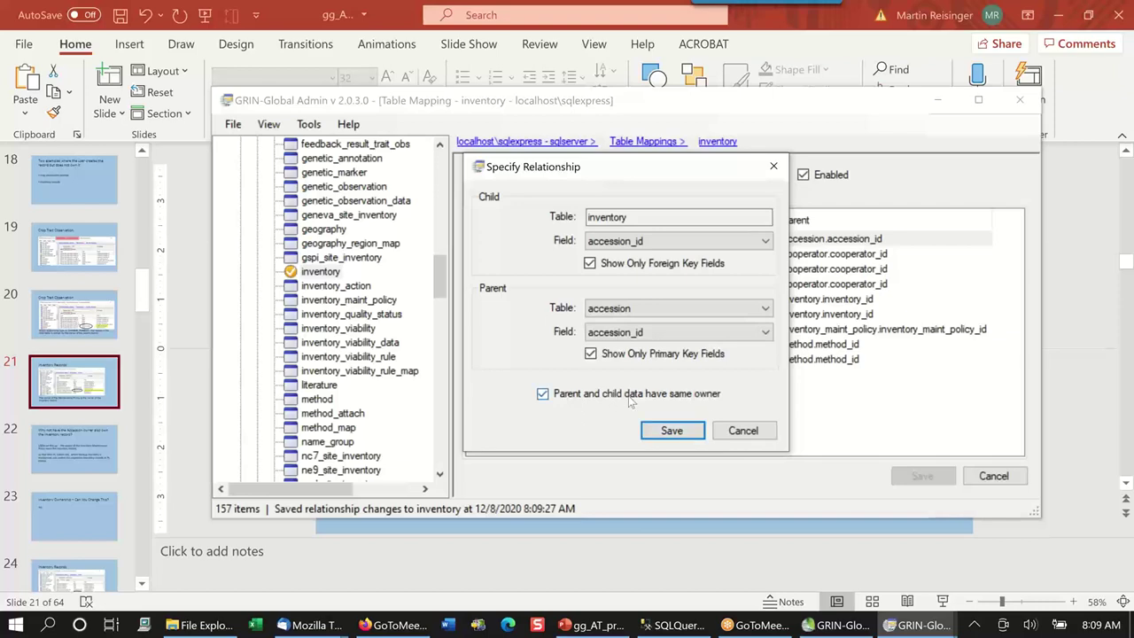
pyautogui.click(672, 432)
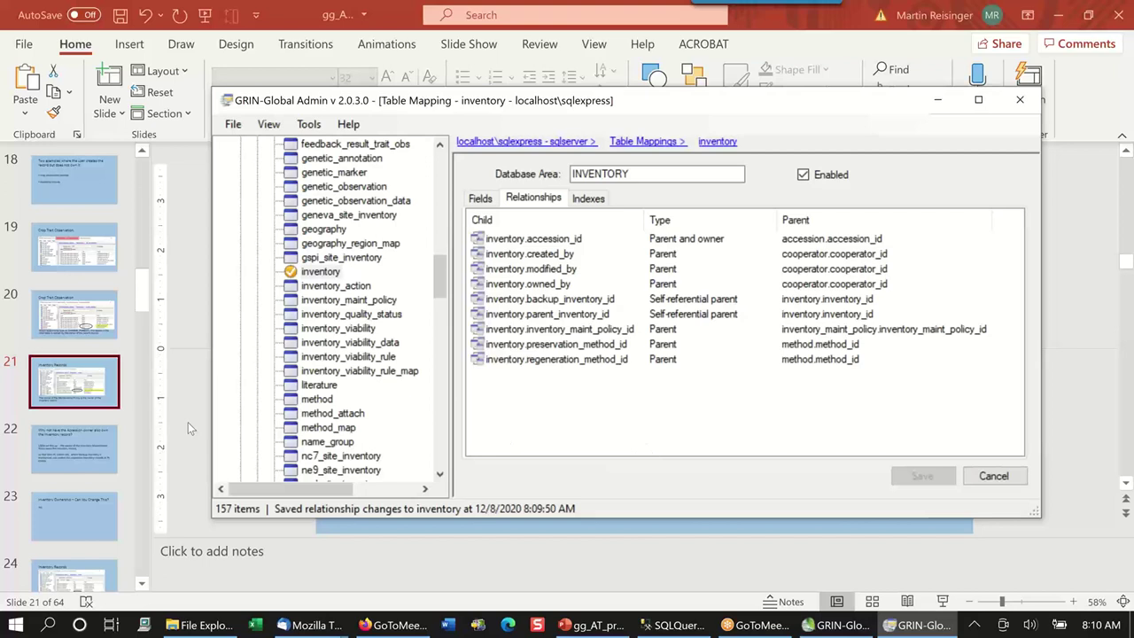
# Switch to PowerPoint and show the slides from Inventory Records through Inventory Ownership – Can You Change This?
pyautogui.scroll(-2, 114, 458)
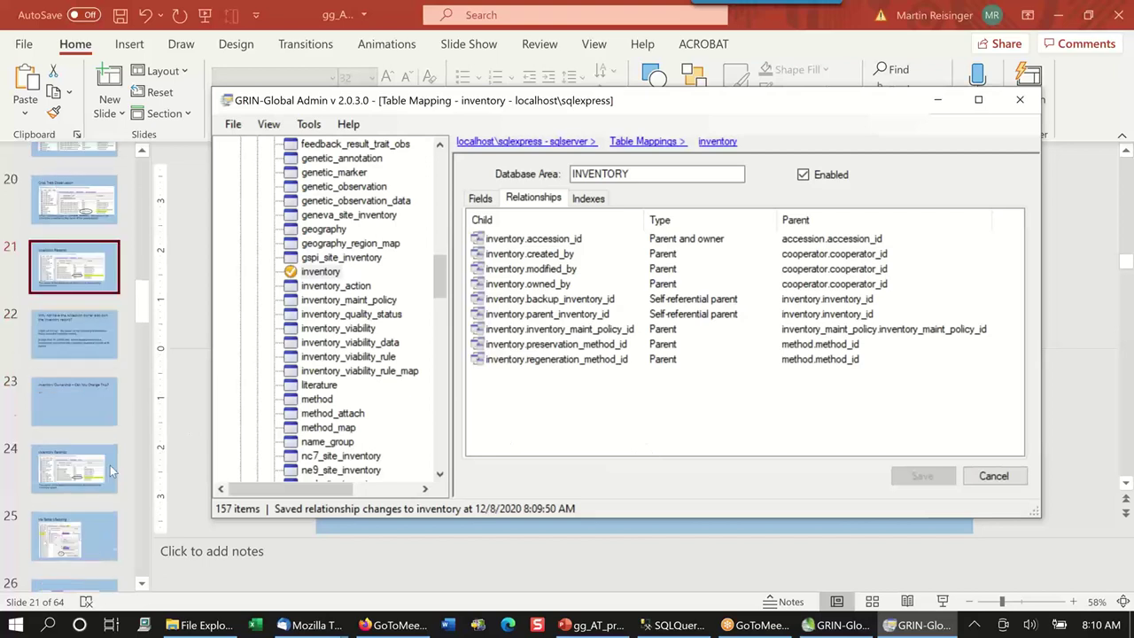
pyautogui.scroll(-1, 113, 472)
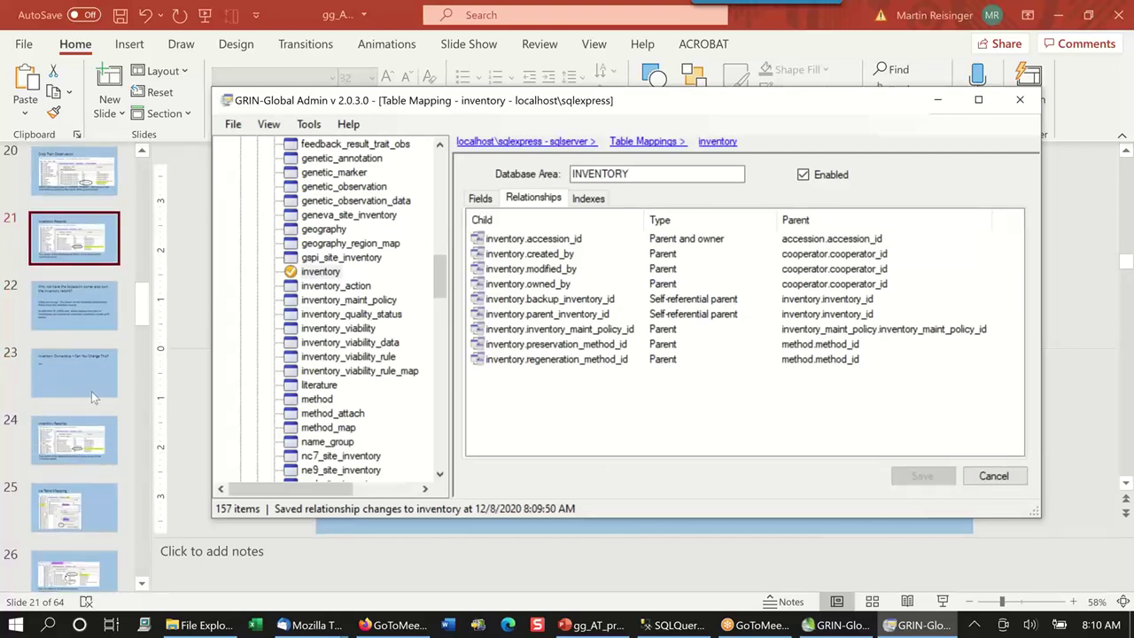
pyautogui.click(92, 249)
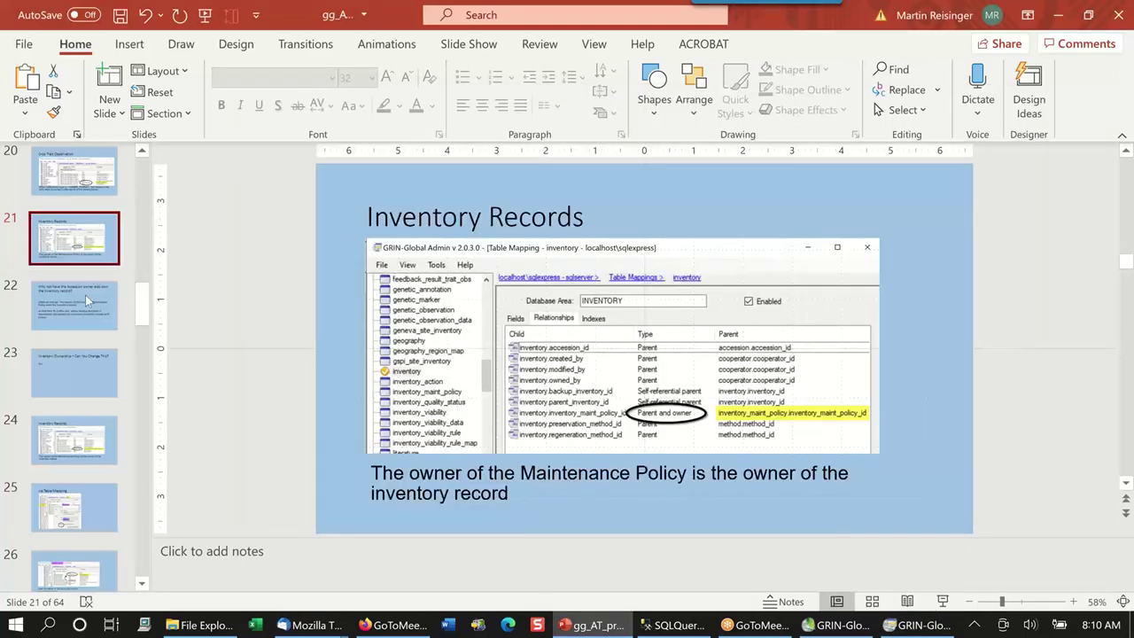
pyautogui.click(85, 295)
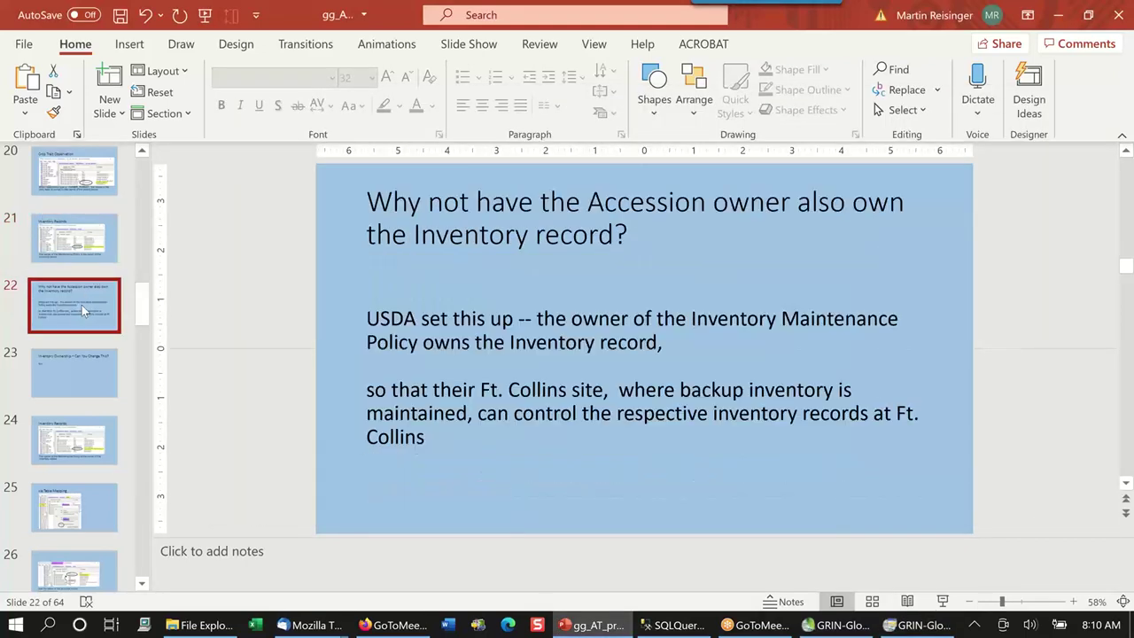
pyautogui.click(73, 365)
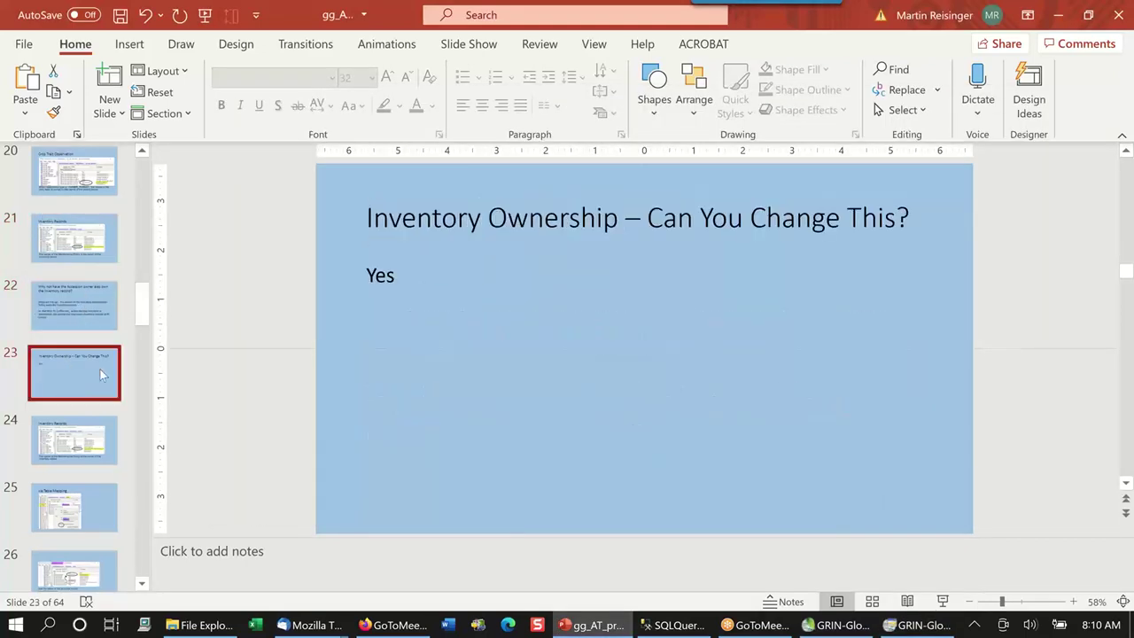
pyautogui.scroll(1, 104, 347)
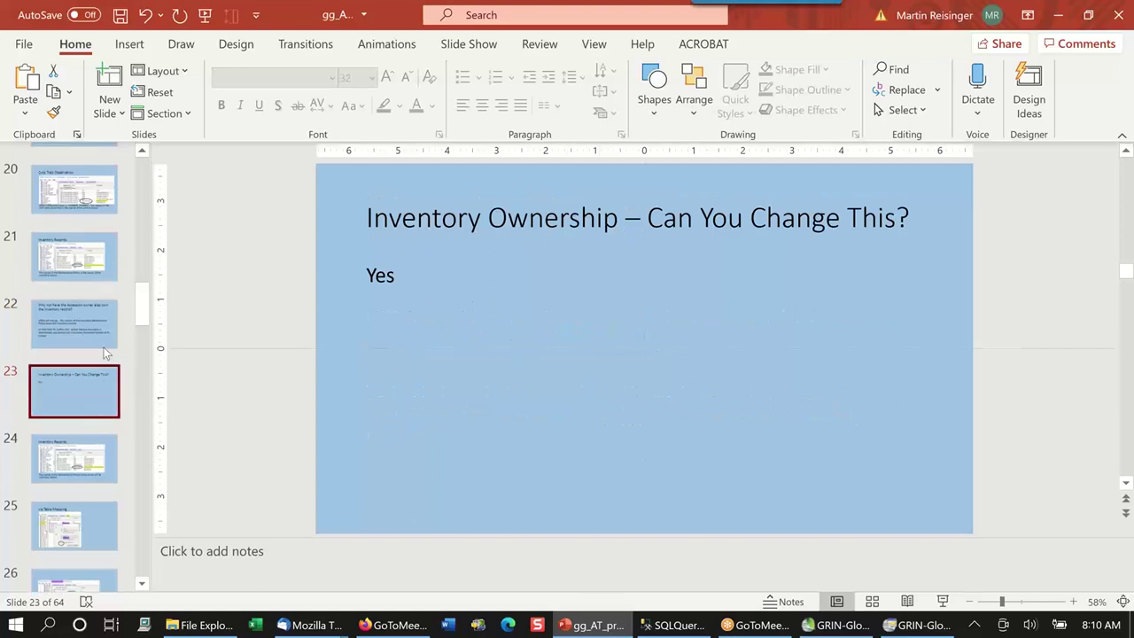
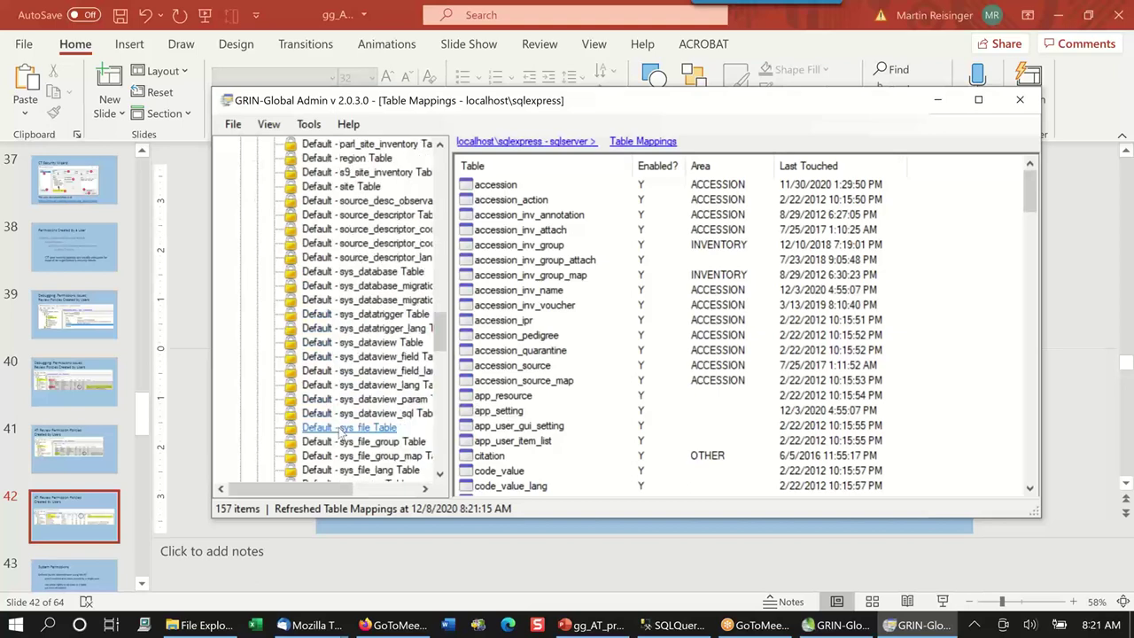
# Find the Security Demo INV1 permission in GRIN-Global Admin, open it, and enlarge the window to examine its full Restricted To list.
pyautogui.scroll(-6, 334, 450)
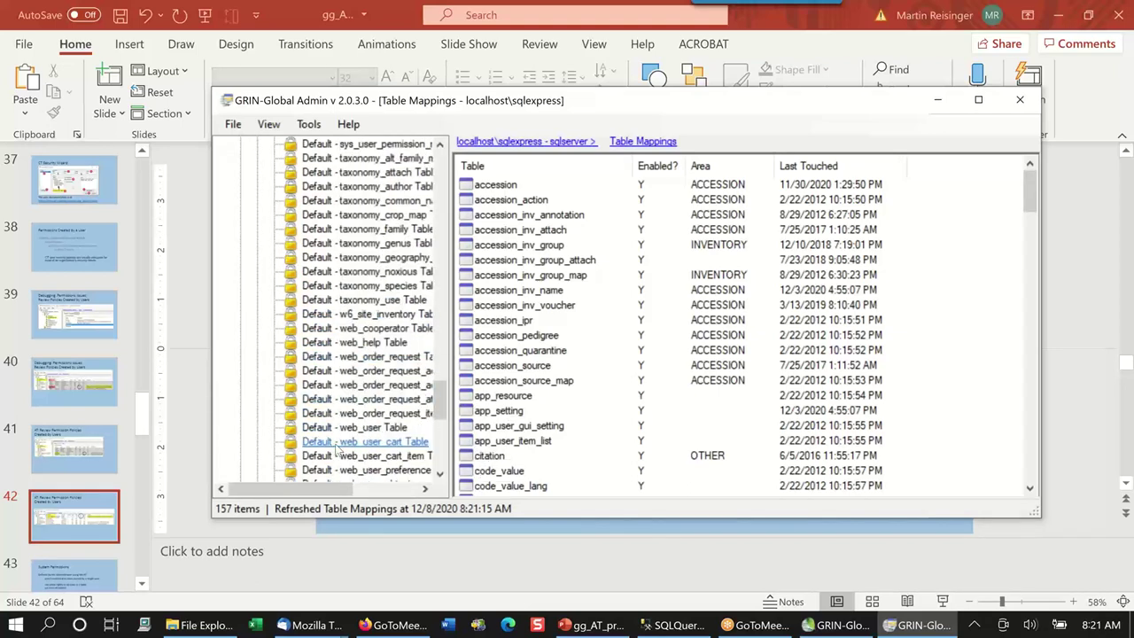
pyautogui.scroll(20, 335, 450)
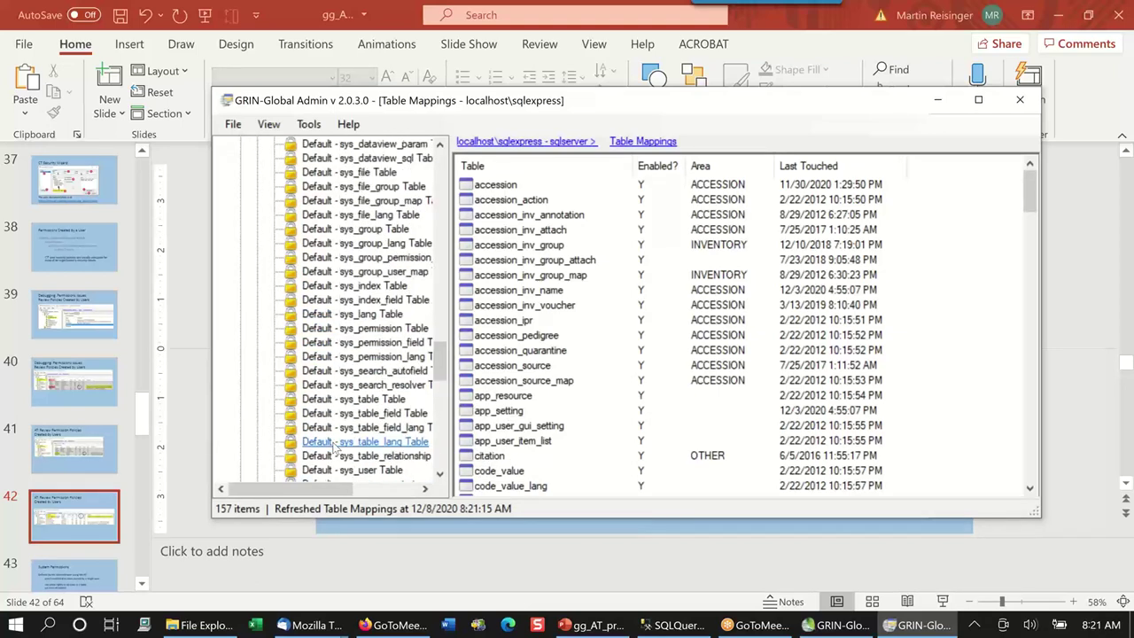
pyautogui.scroll(2, 335, 450)
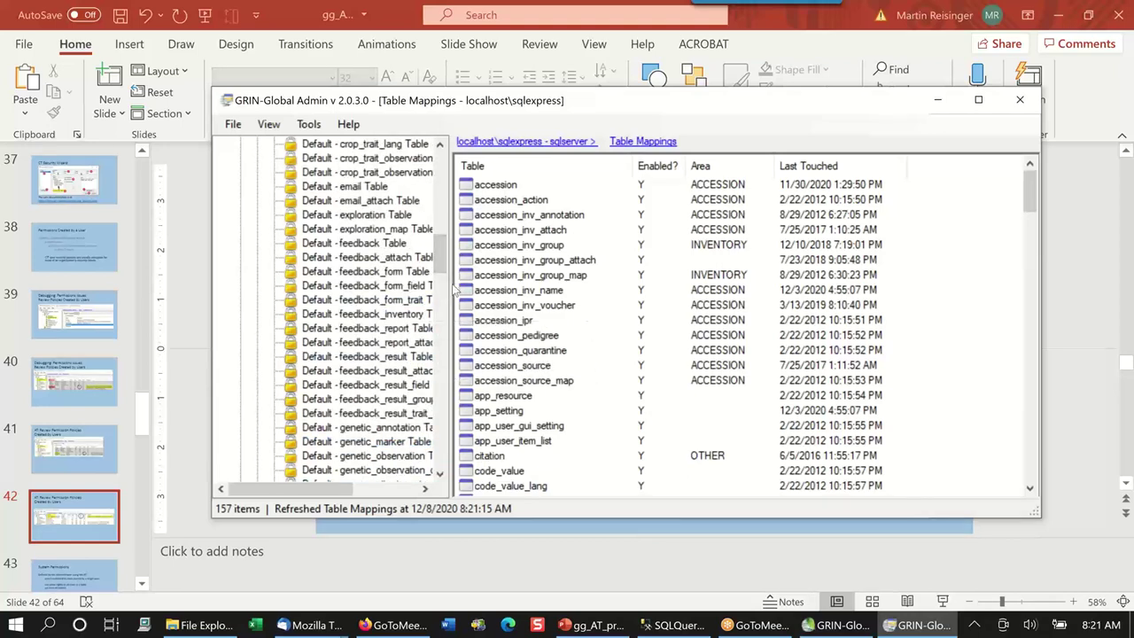
pyautogui.moveTo(453, 284); pyautogui.dragTo(497, 279)
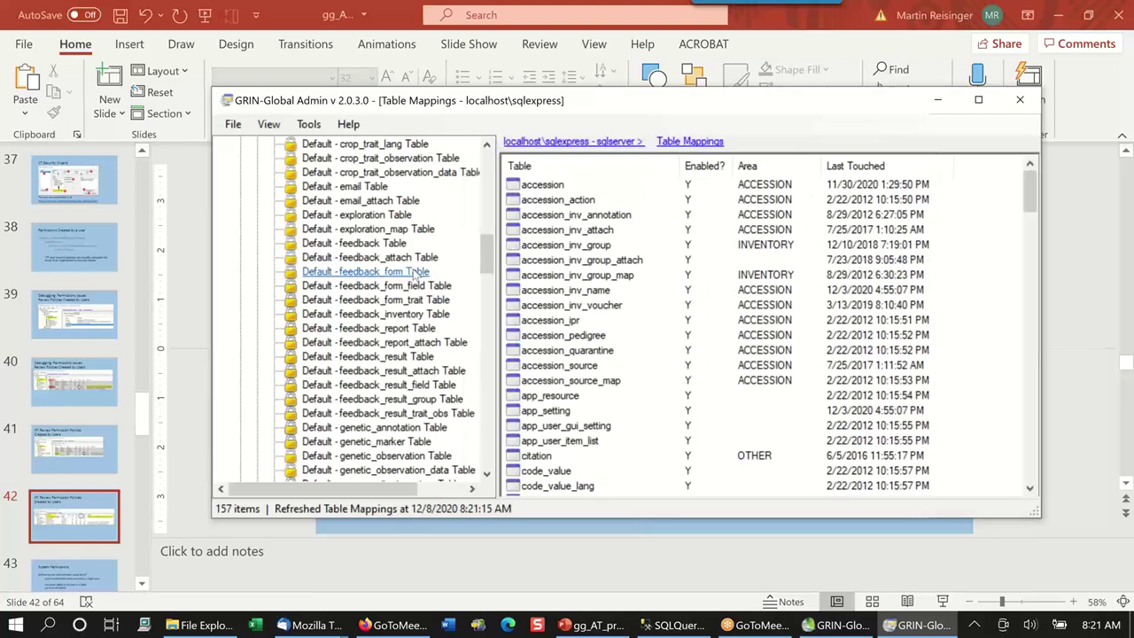
pyautogui.scroll(15, 415, 272)
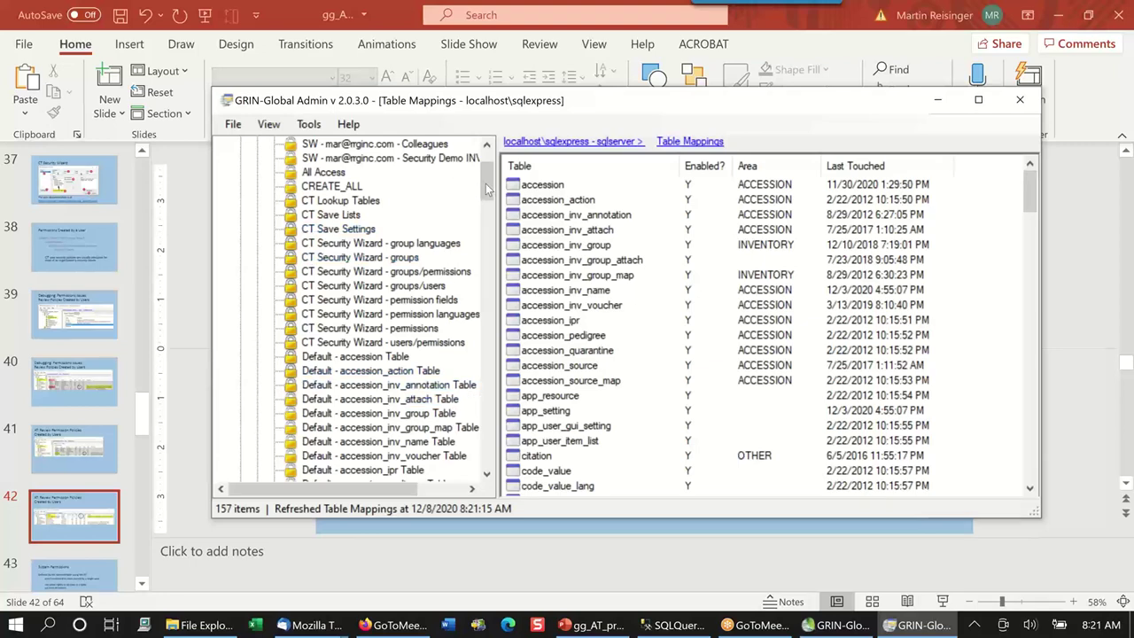
pyautogui.moveTo(485, 189); pyautogui.dragTo(485, 177)
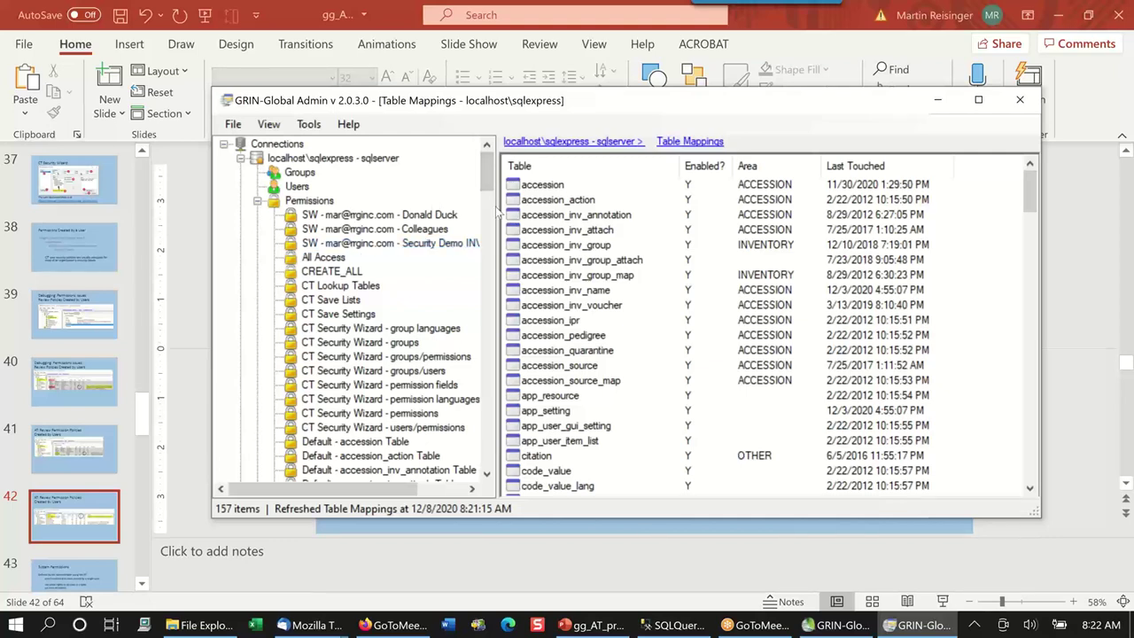
pyautogui.moveTo(495, 206); pyautogui.dragTo(515, 198)
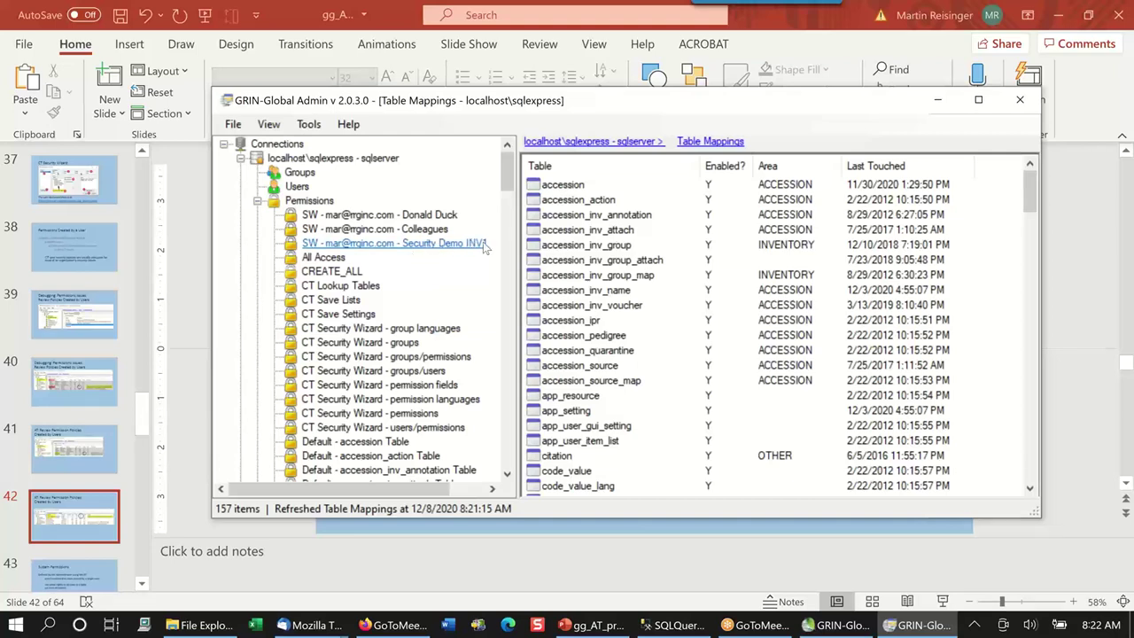
pyautogui.click(403, 248)
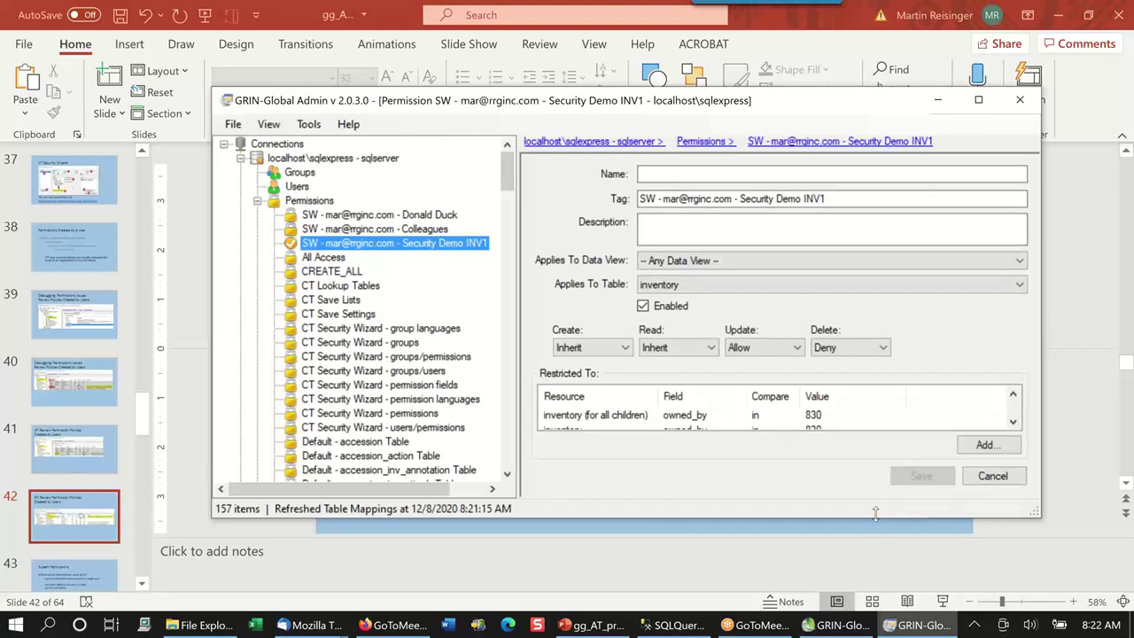
pyautogui.moveTo(876, 514); pyautogui.dragTo(875, 567)
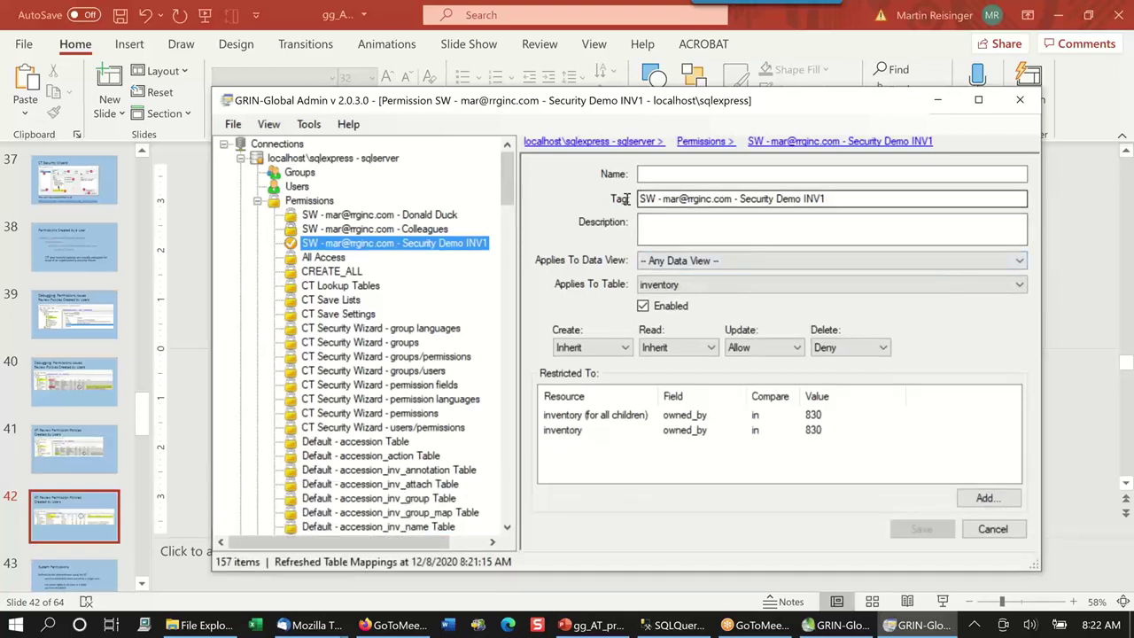
pyautogui.click(343, 249)
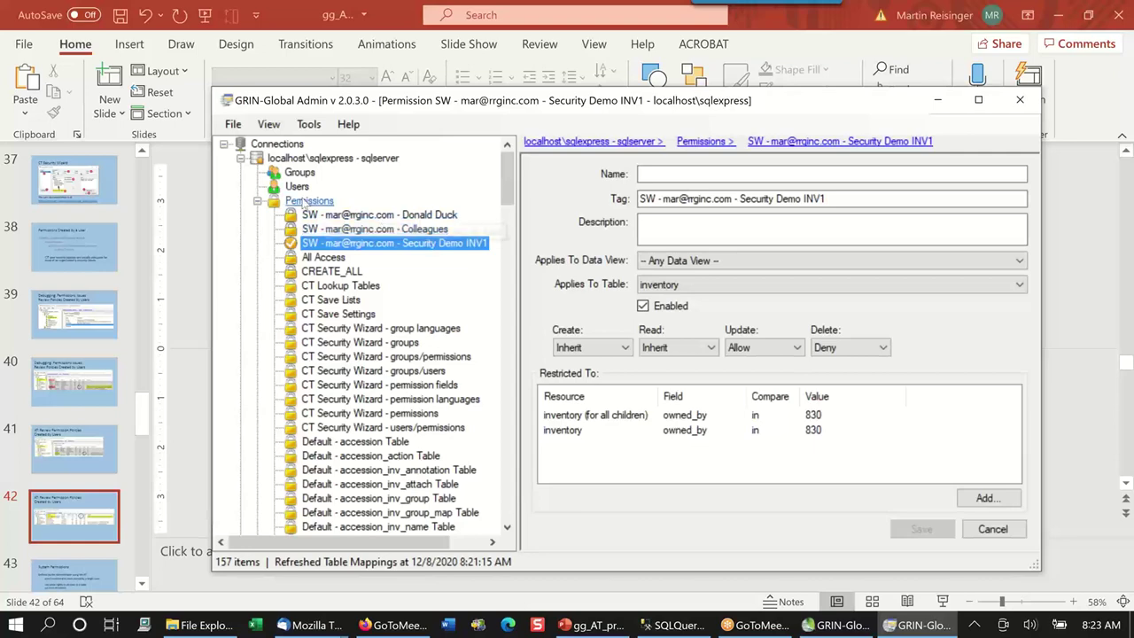
# Display the users list with full user names, and open the account of the user from The Duck Organization.
pyautogui.click(300, 187)
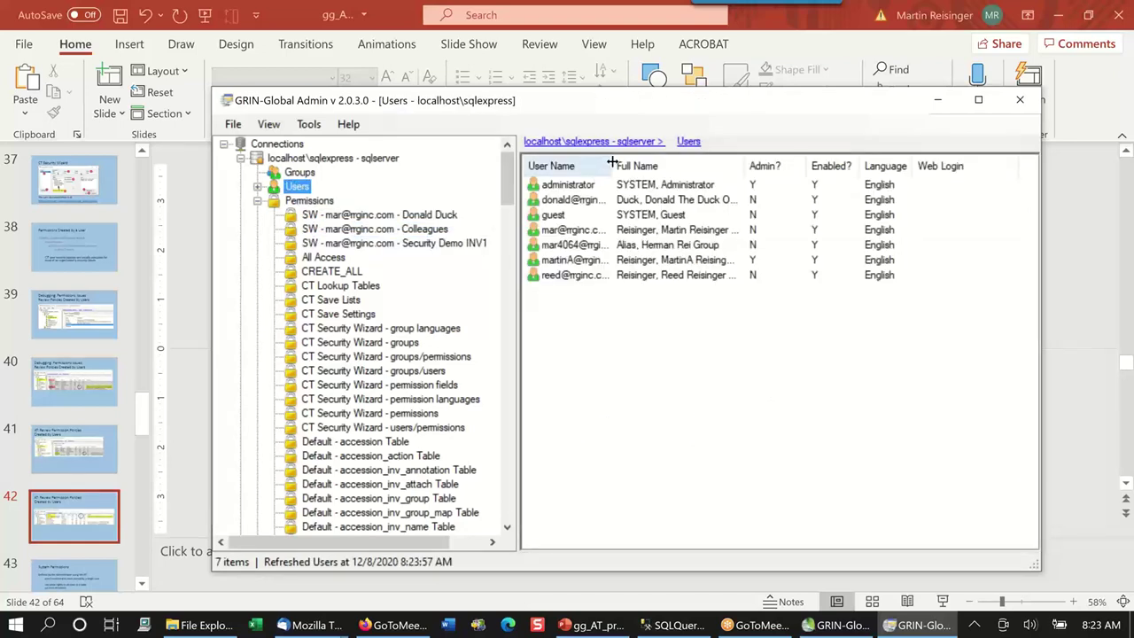
pyautogui.moveTo(612, 167); pyautogui.dragTo(646, 171)
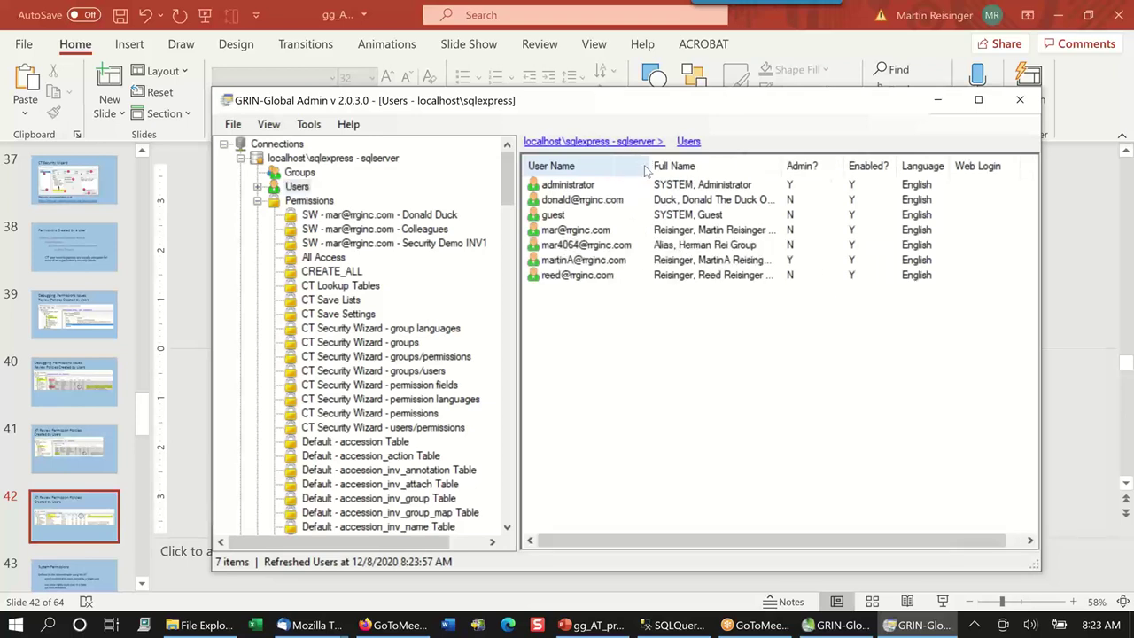
pyautogui.click(256, 187)
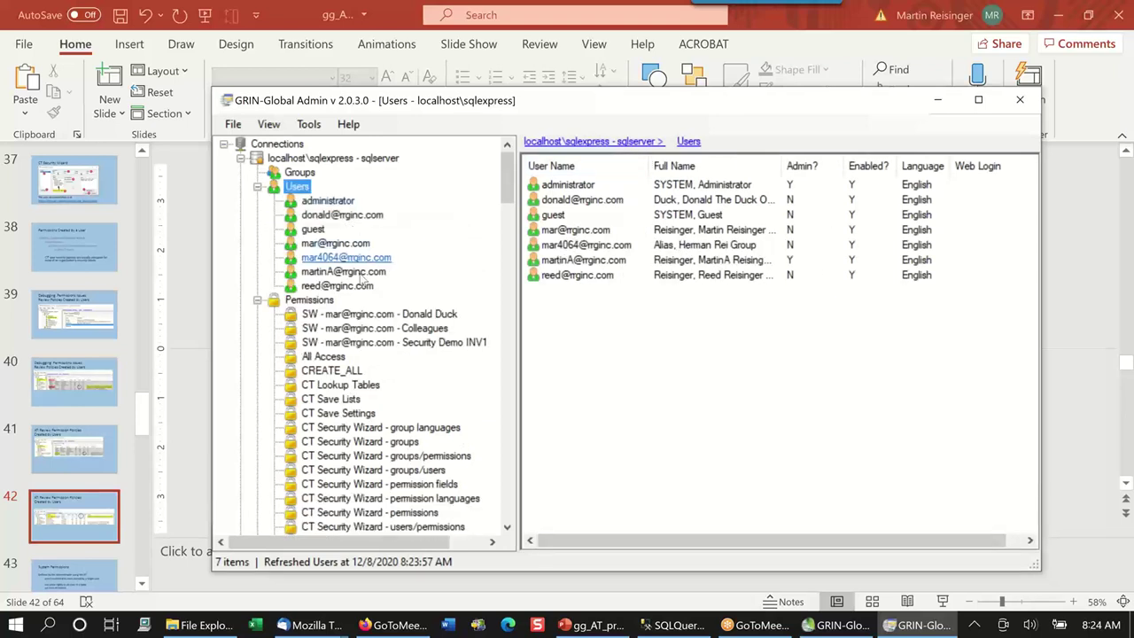
pyautogui.click(354, 215)
pyautogui.doubleClick(355, 216)
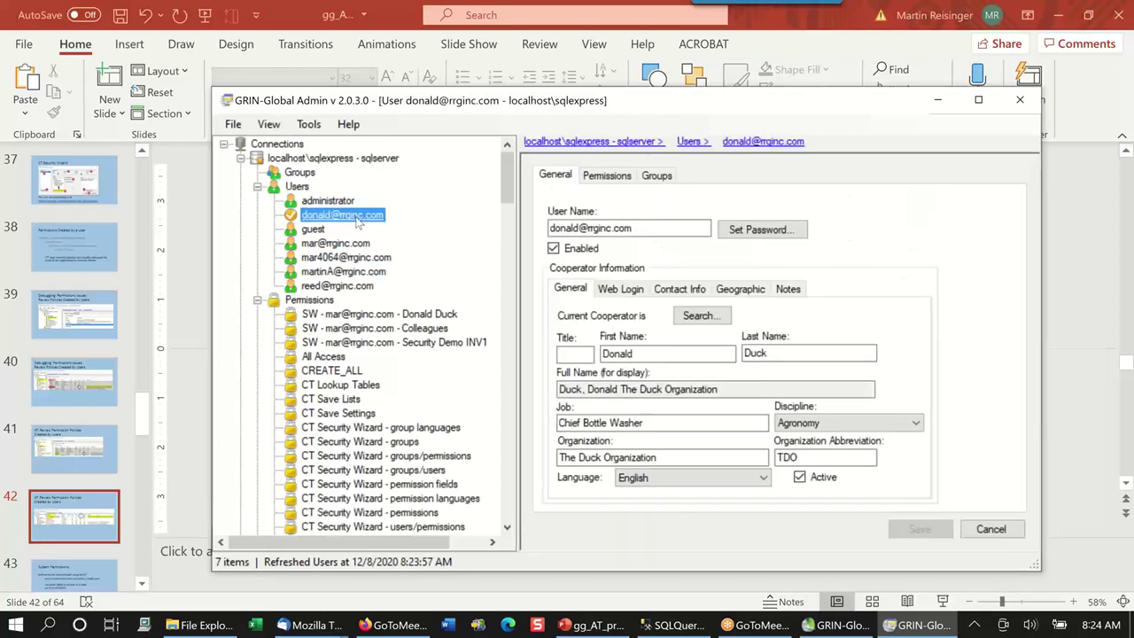
# Examine the user's group memberships and assigned permissions, ending on the group memberships.
pyautogui.click(656, 176)
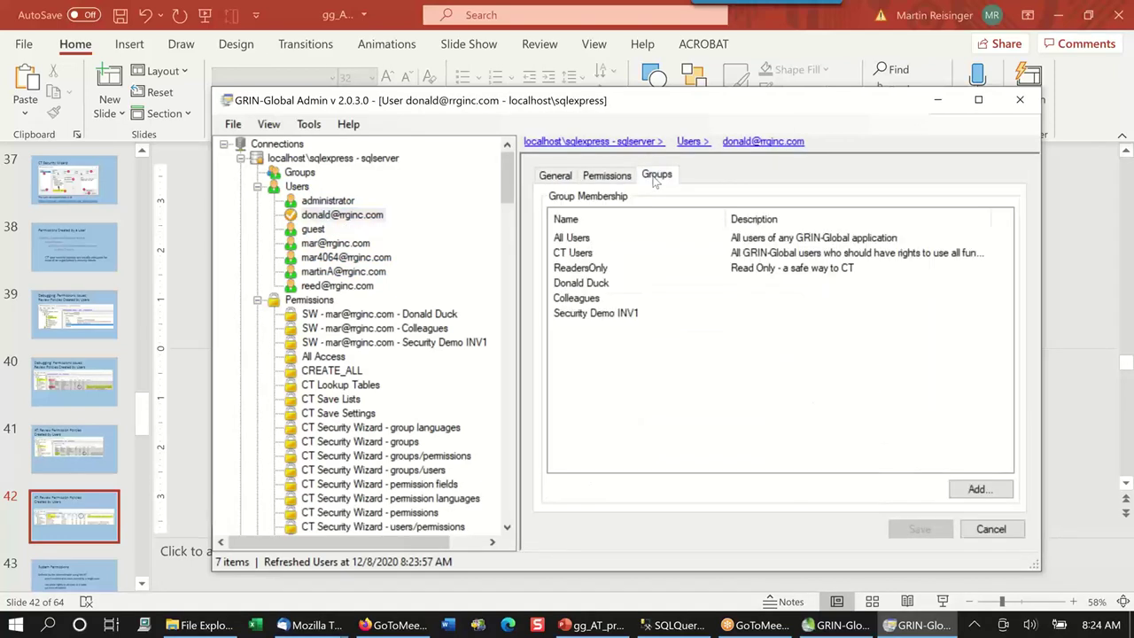
pyautogui.click(607, 176)
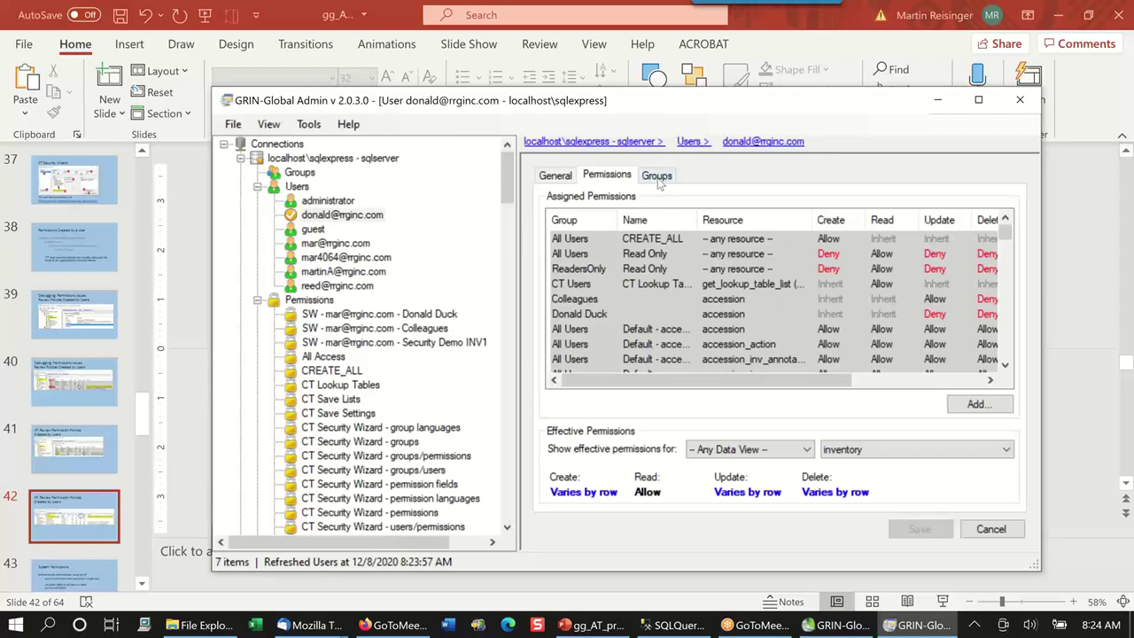
pyautogui.click(331, 216)
pyautogui.click(660, 176)
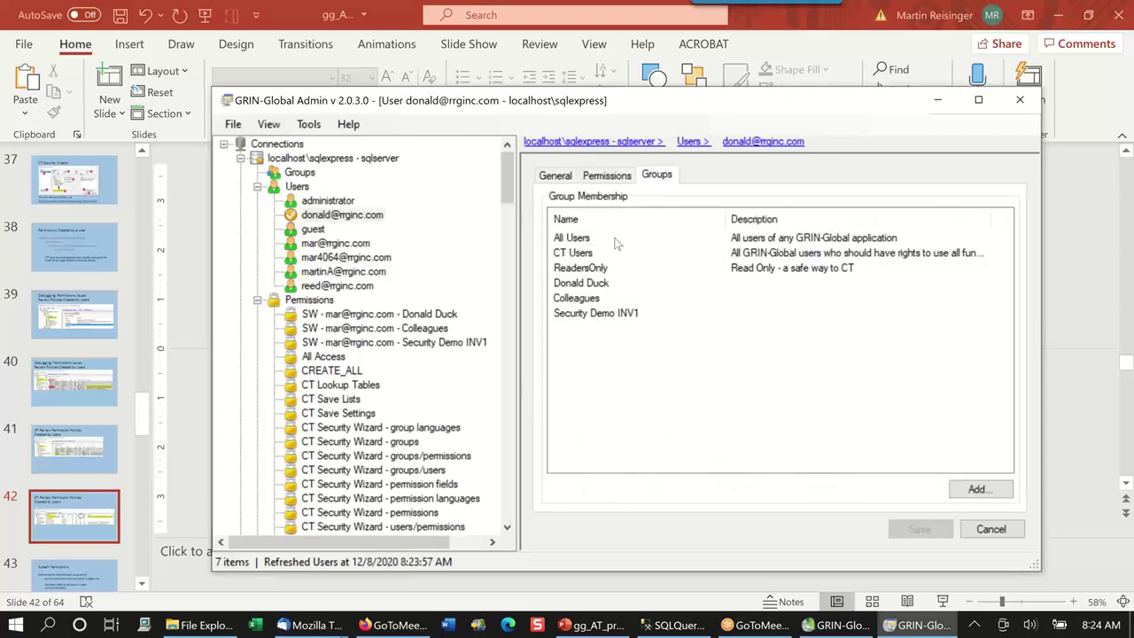
# Show the available actions for the group named after the user, and close the account without changes.
pyautogui.click(590, 284)
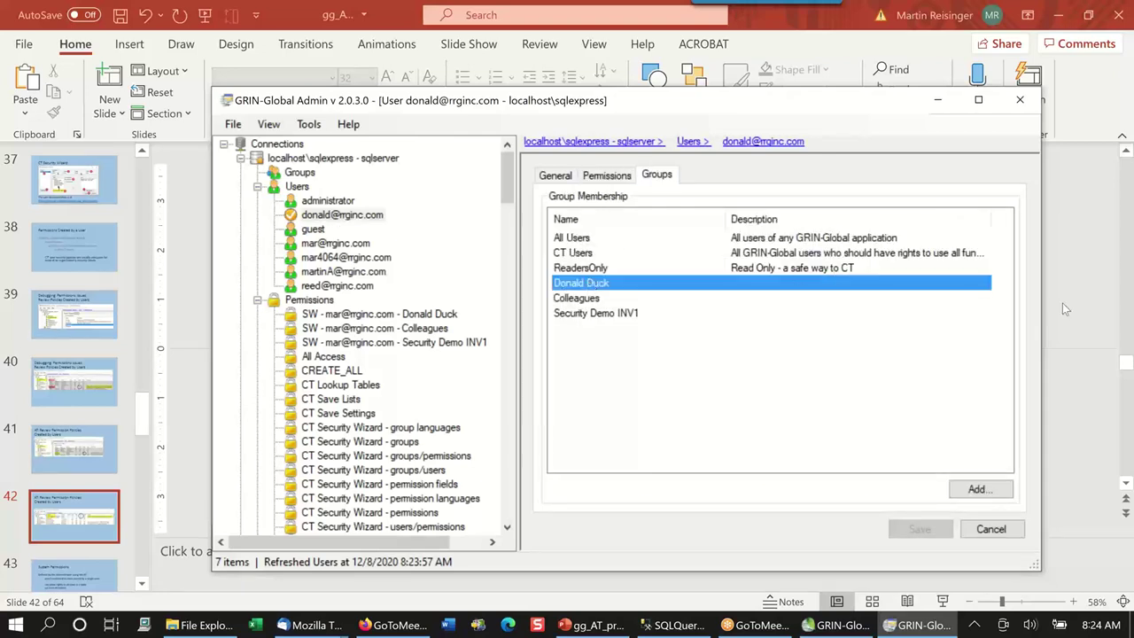
pyautogui.rightClick(608, 284)
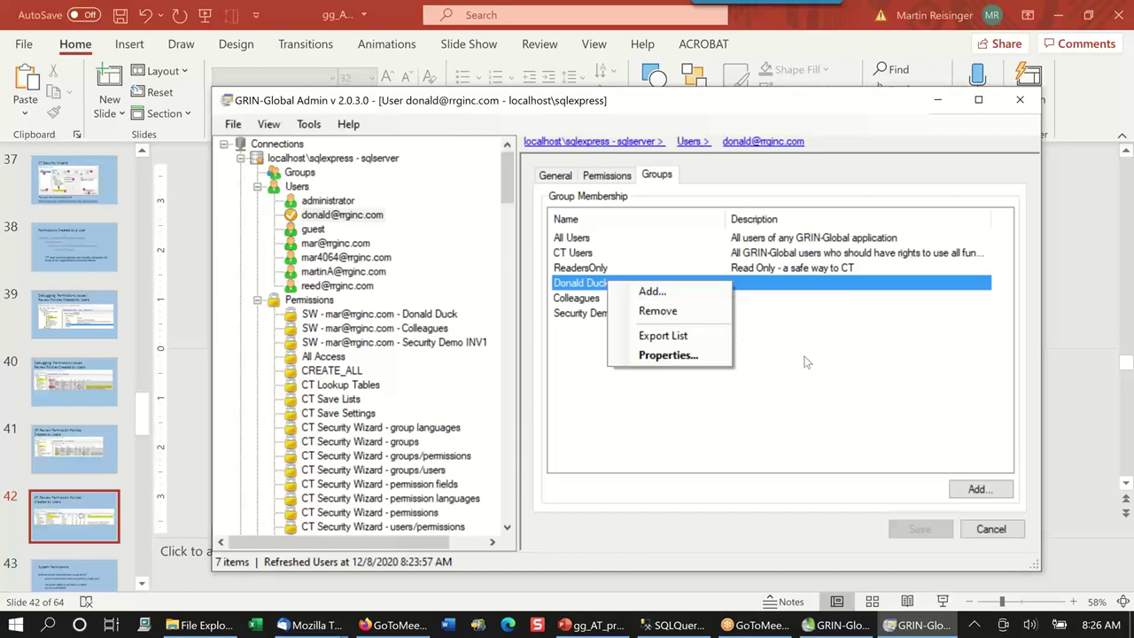
pyautogui.click(990, 529)
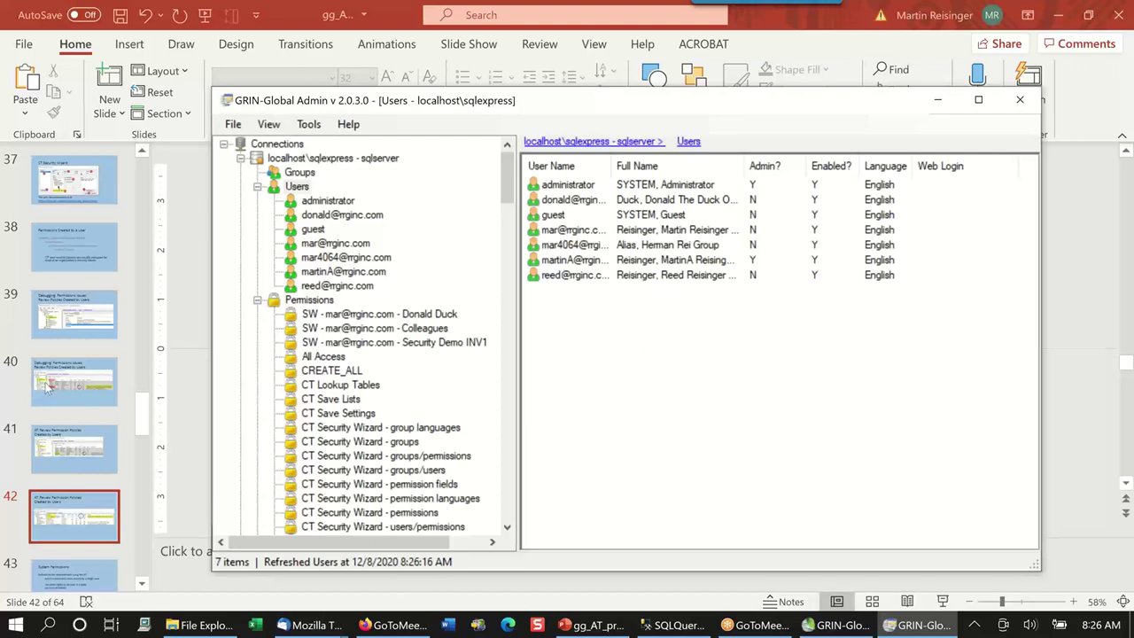
# Switch to the PowerPoint presentation and display slide 43, System Permissions.
pyautogui.scroll(-3, 80, 372)
pyautogui.scroll(-2, 100, 367)
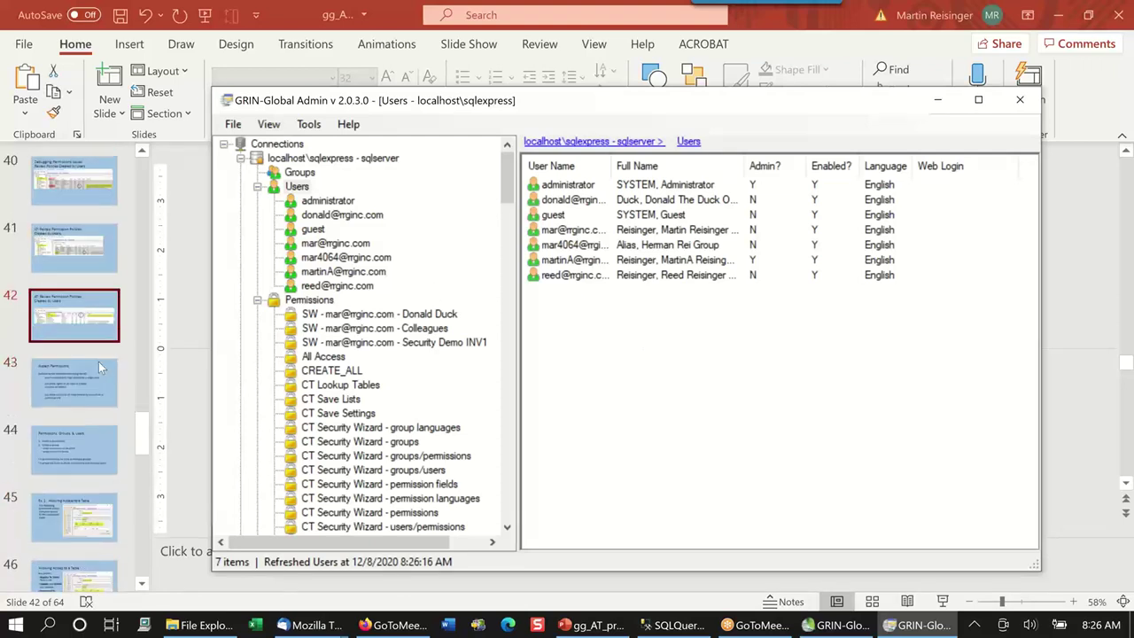
pyautogui.click(82, 396)
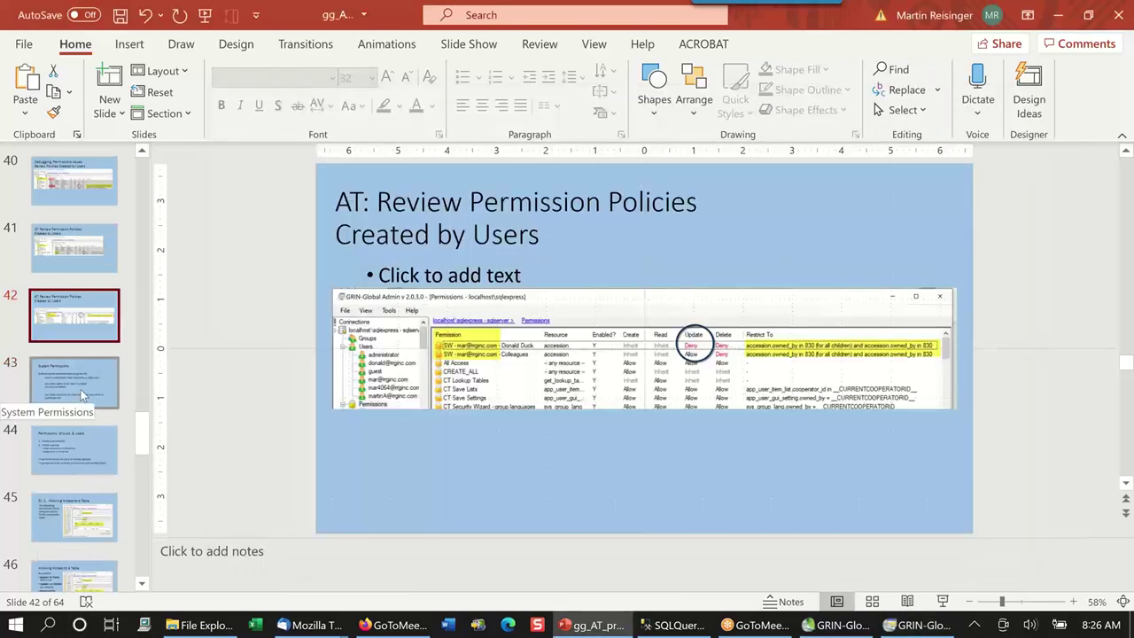
pyautogui.click(78, 392)
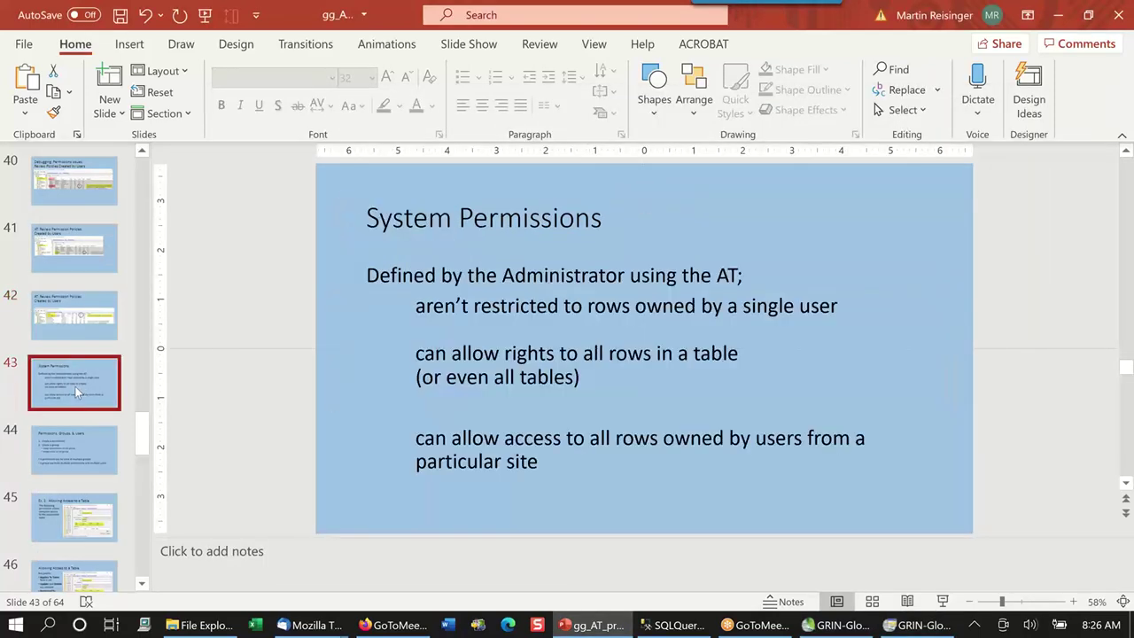
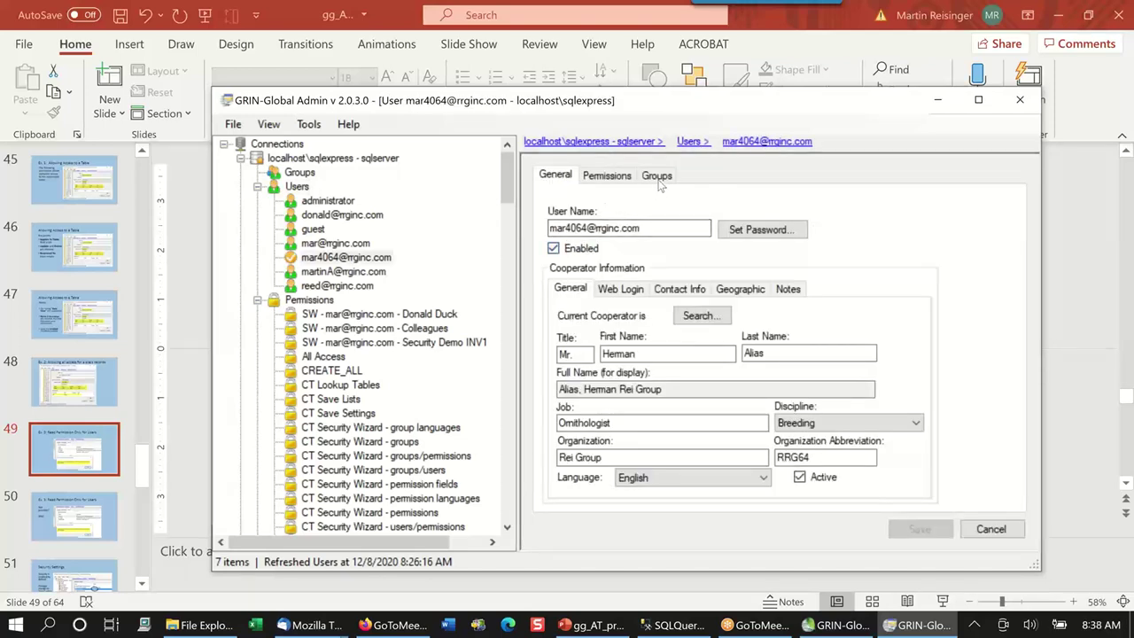
# Examine the Rei Group user's group memberships: All Users, CT Users and Colleagues.
pyautogui.click(657, 176)
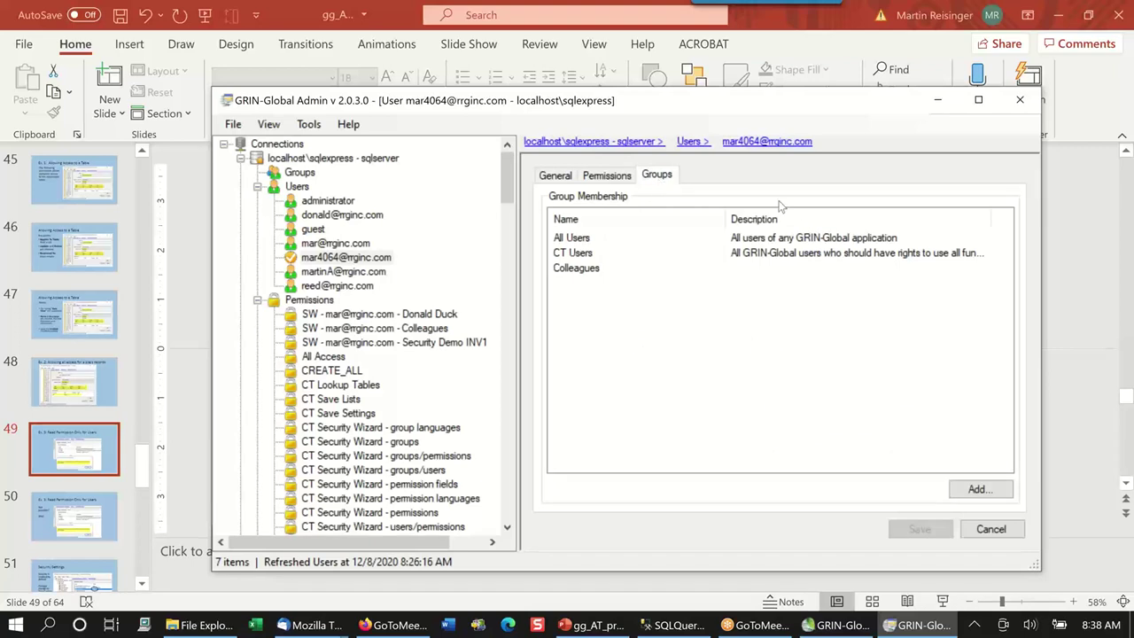
pyautogui.click(593, 241)
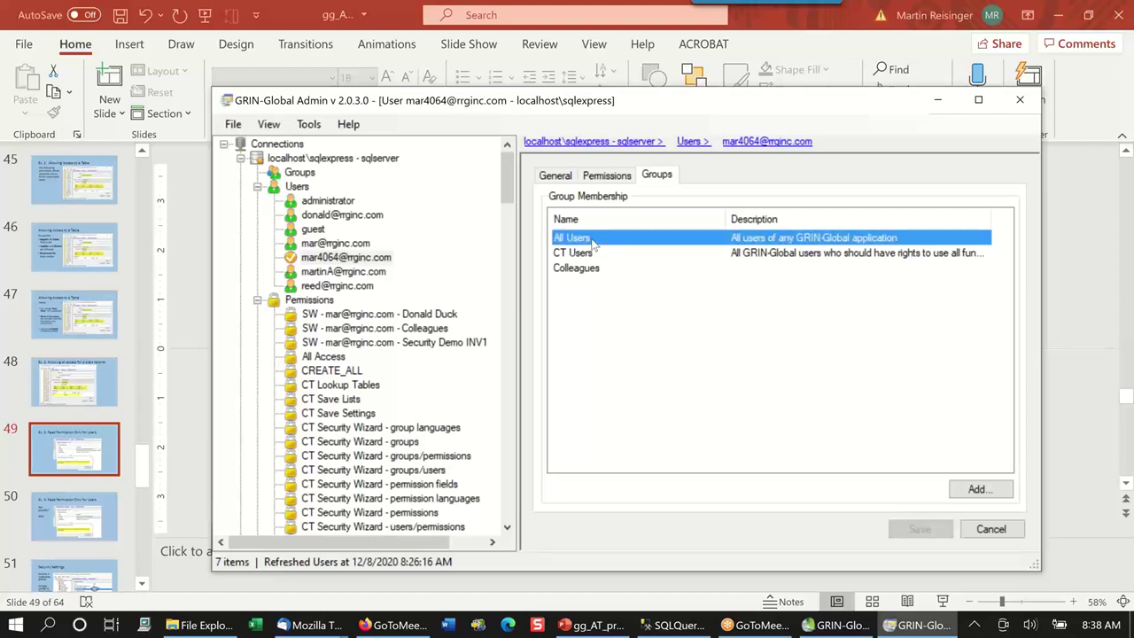
pyautogui.click(608, 257)
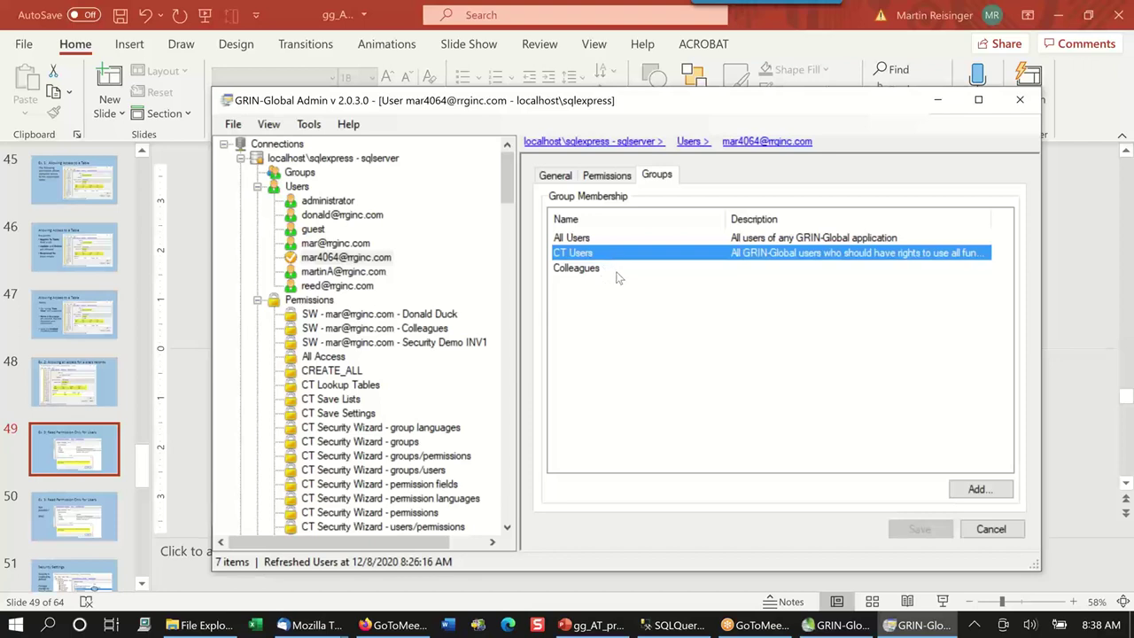
pyautogui.click(618, 276)
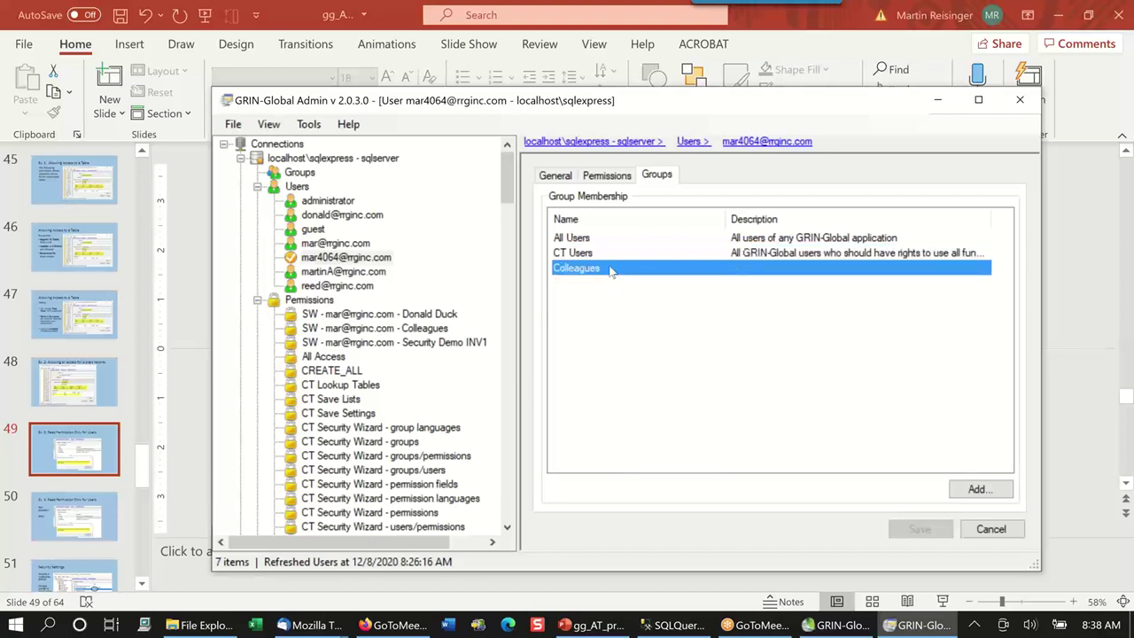
# Try to remove the Rei Group user from the All Users group.
pyautogui.click(610, 239)
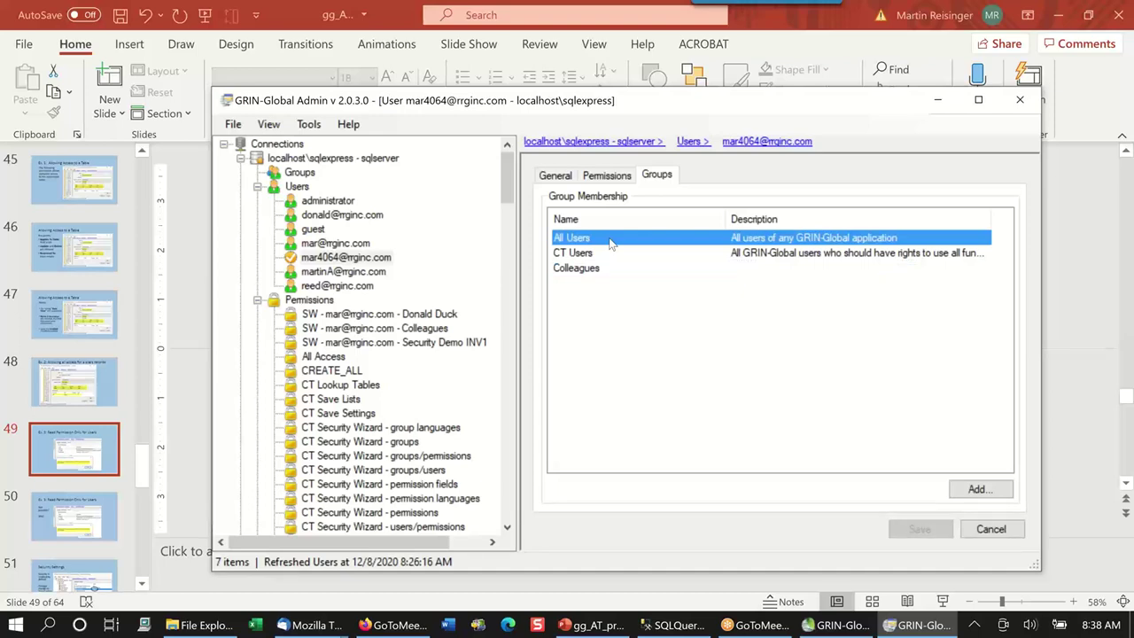
pyautogui.rightClick(609, 243)
pyautogui.click(680, 273)
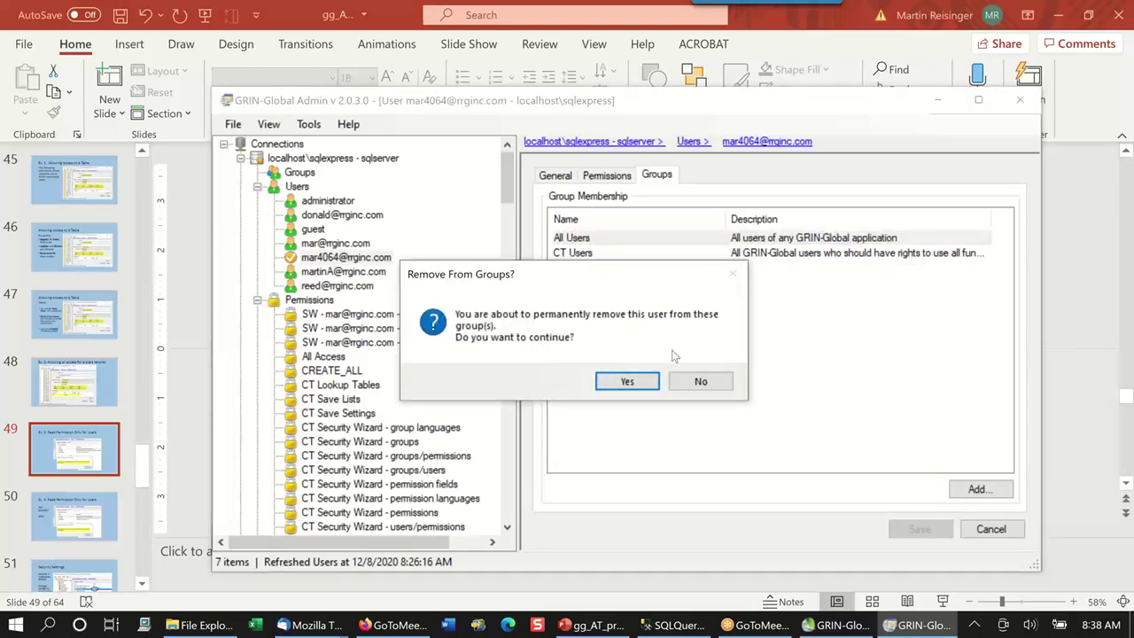
pyautogui.click(626, 382)
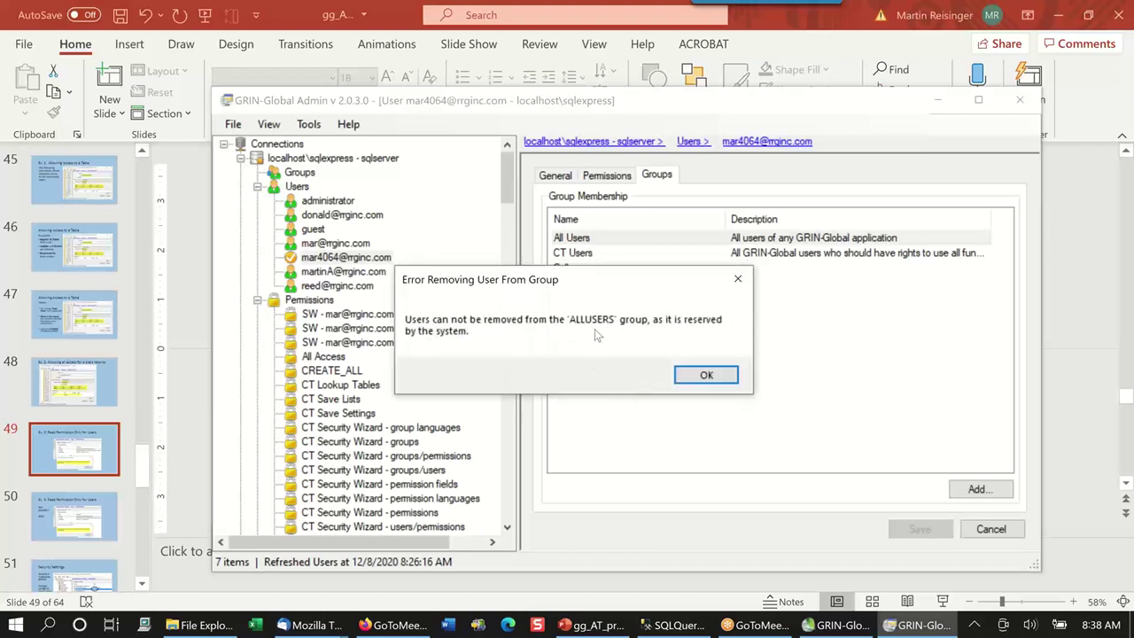
pyautogui.click(707, 376)
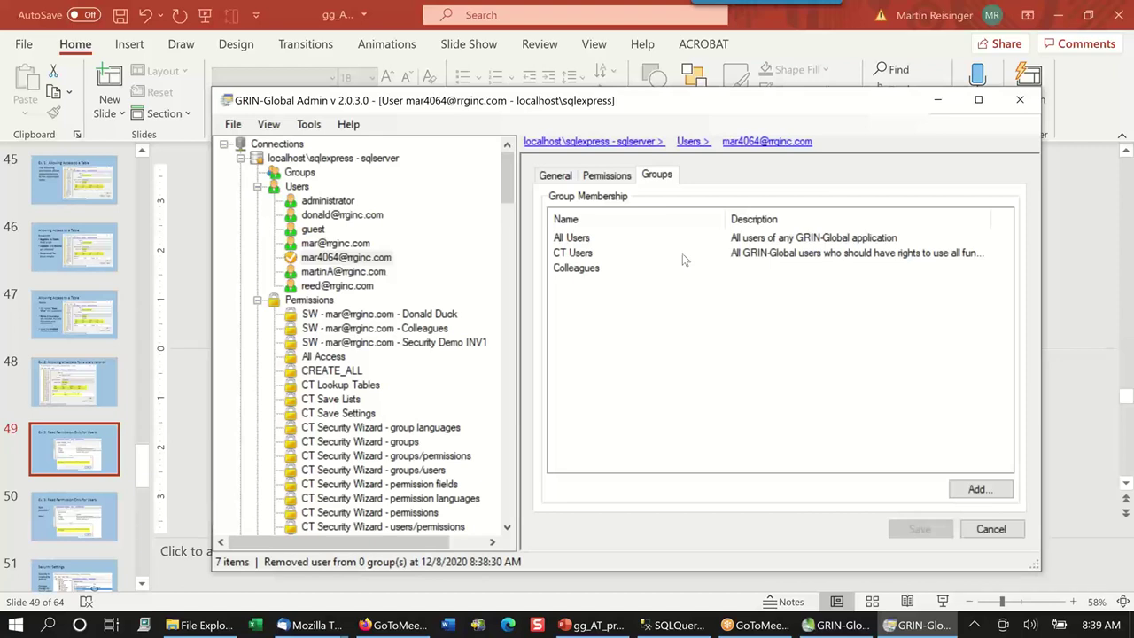
# Open the last listed user's account and review its group membership and general cooperator information.
pyautogui.click(337, 286)
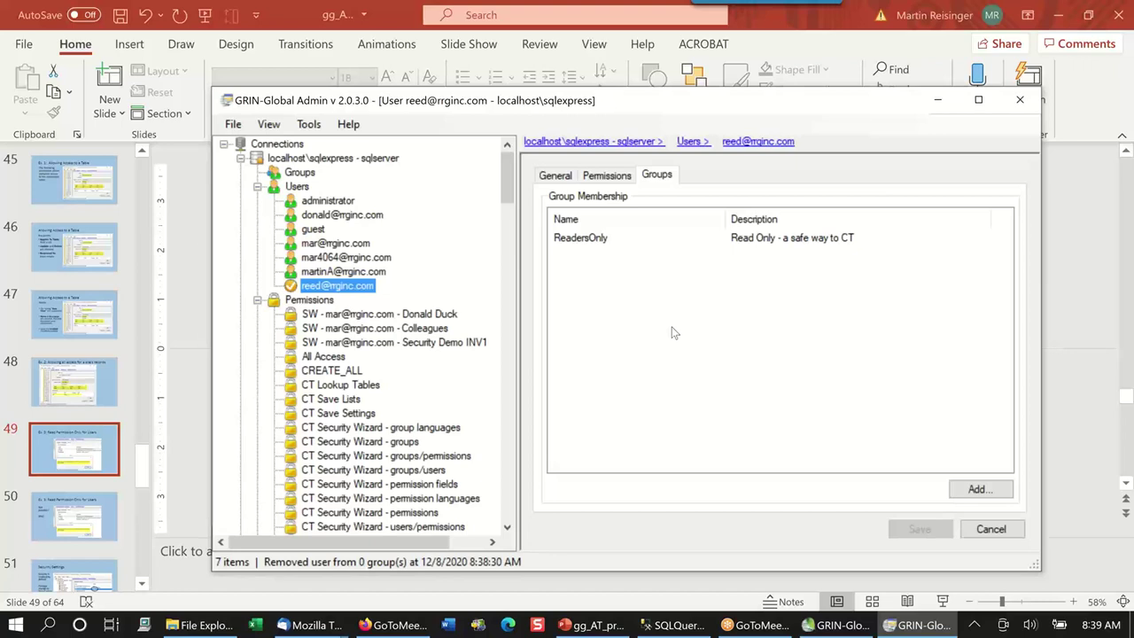
pyautogui.click(557, 177)
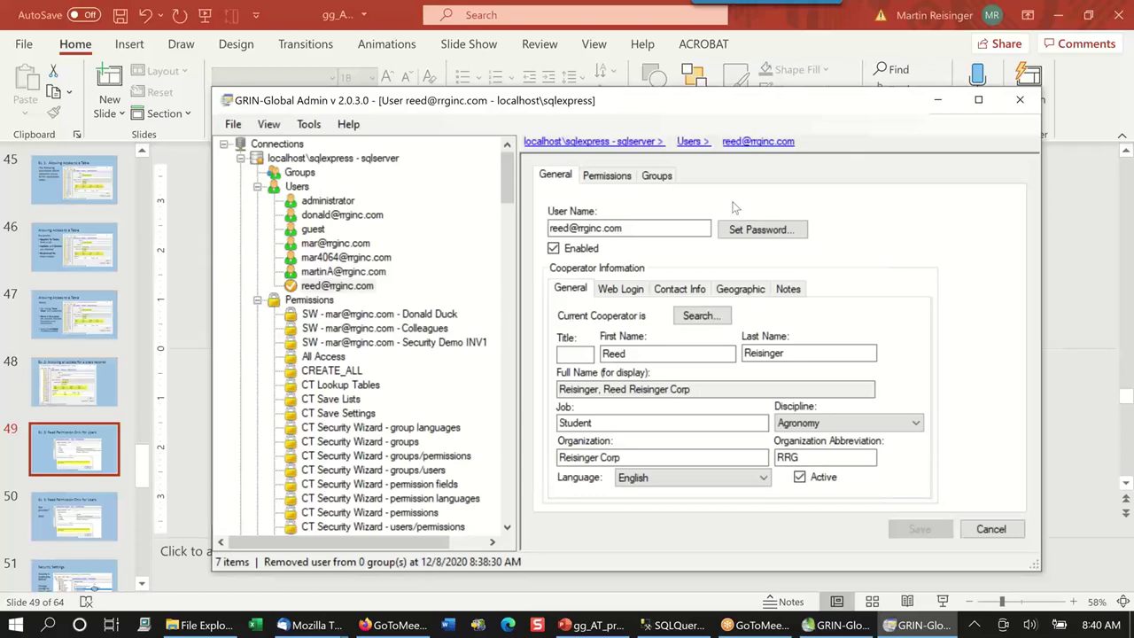
# Return to the PowerPoint presentation and move past the read-only permission example to slide 51, Security Settings.
pyautogui.click(587, 629)
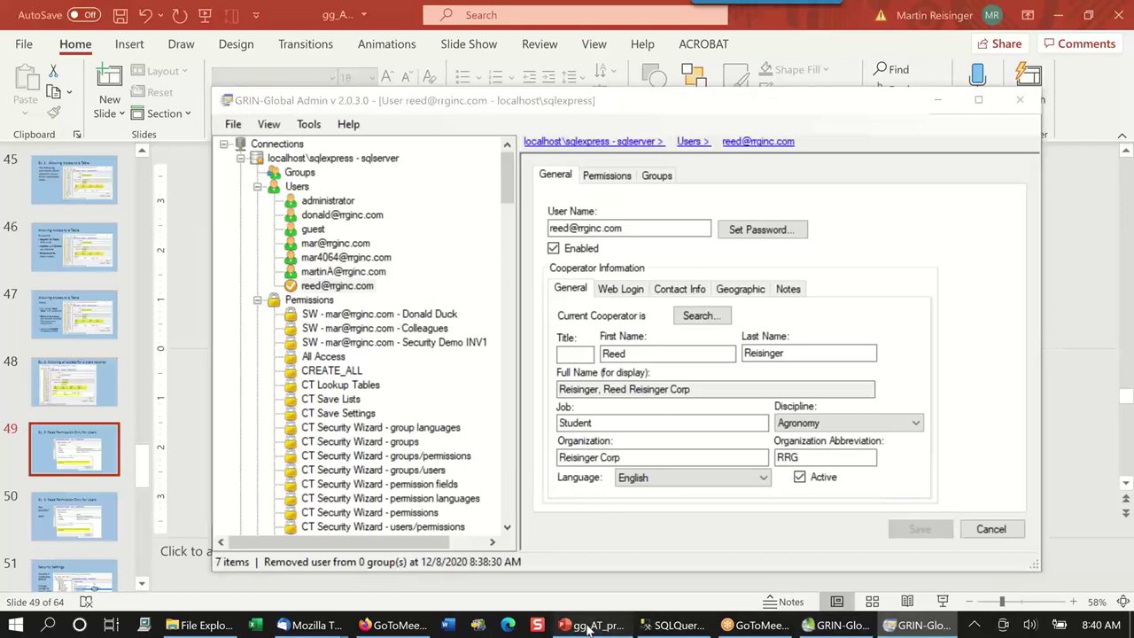
pyautogui.scroll(-1, 866, 385)
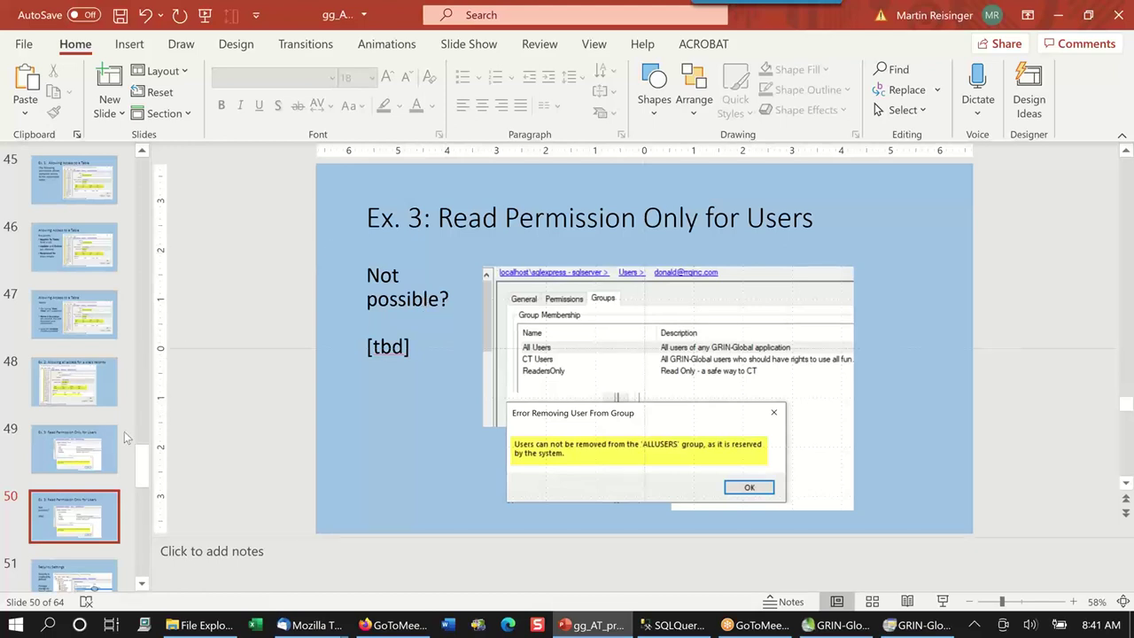
pyautogui.press('Down')
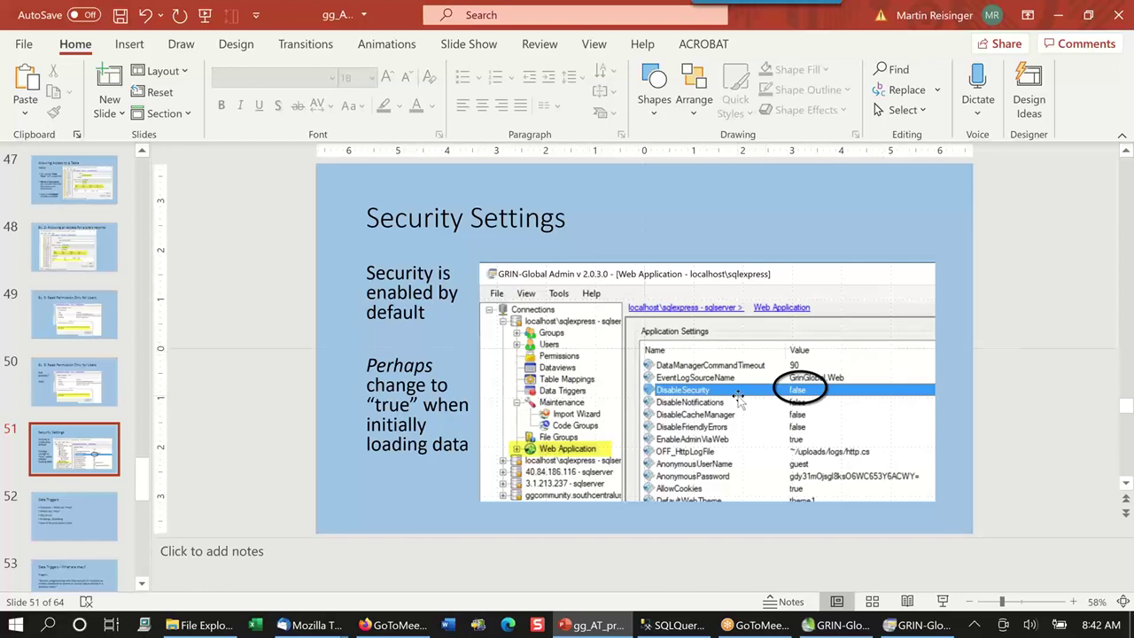
# Present the slides from Security Settings through the data trigger topics to the one about viewing trigger code.
pyautogui.click(943, 601)
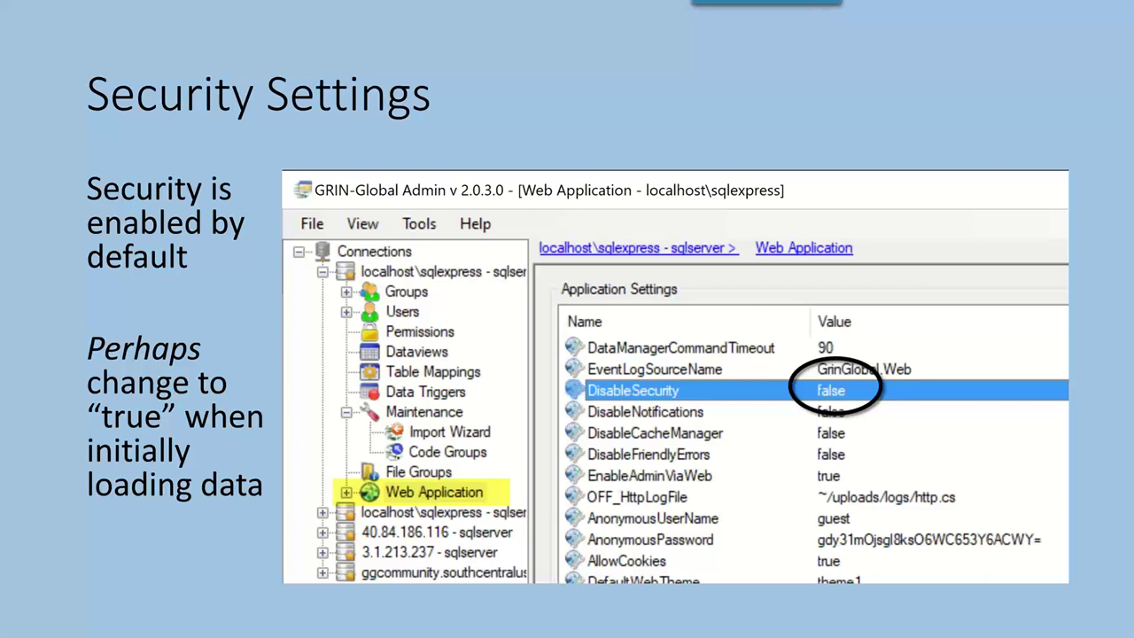
pyautogui.press('Right')
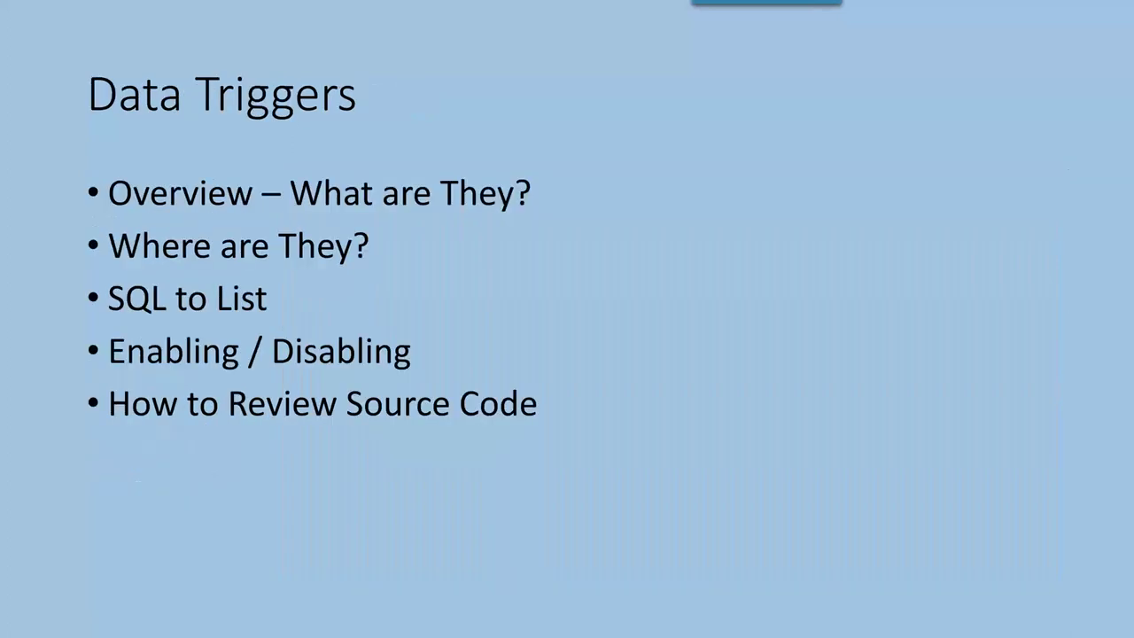
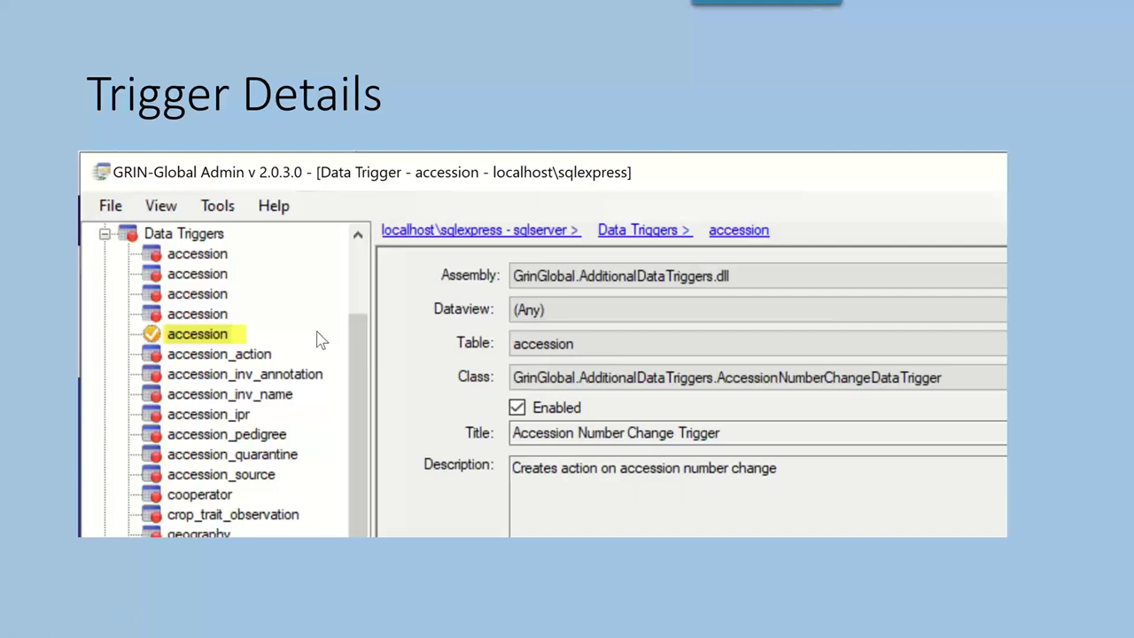
pyautogui.press('Right')
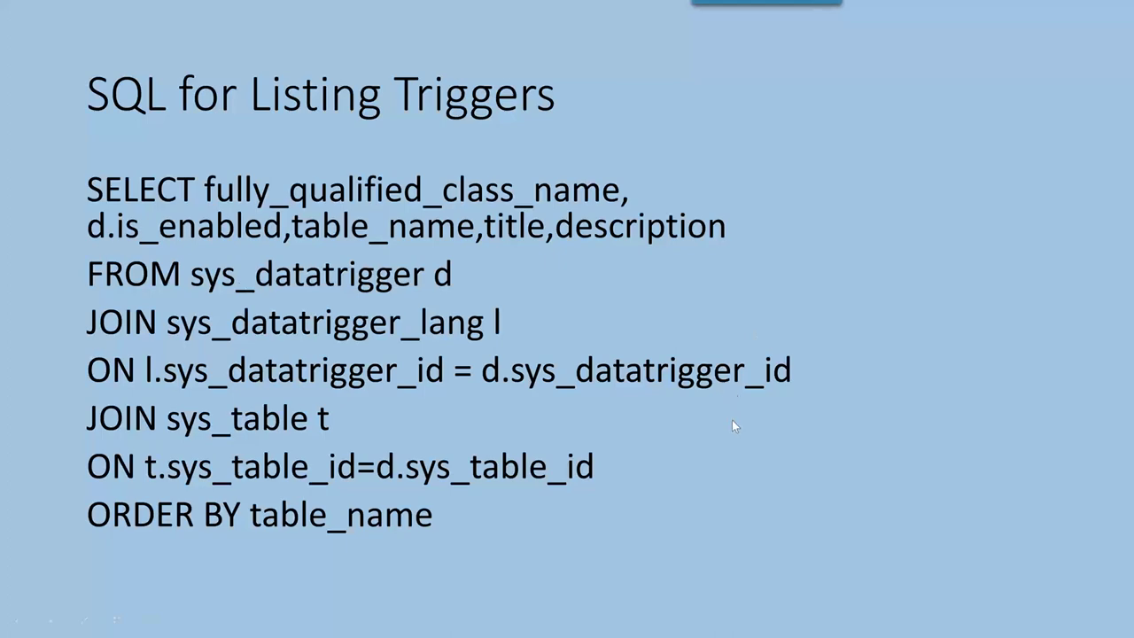
pyautogui.press('Right')
pyautogui.press('Left')
pyautogui.press('Right')
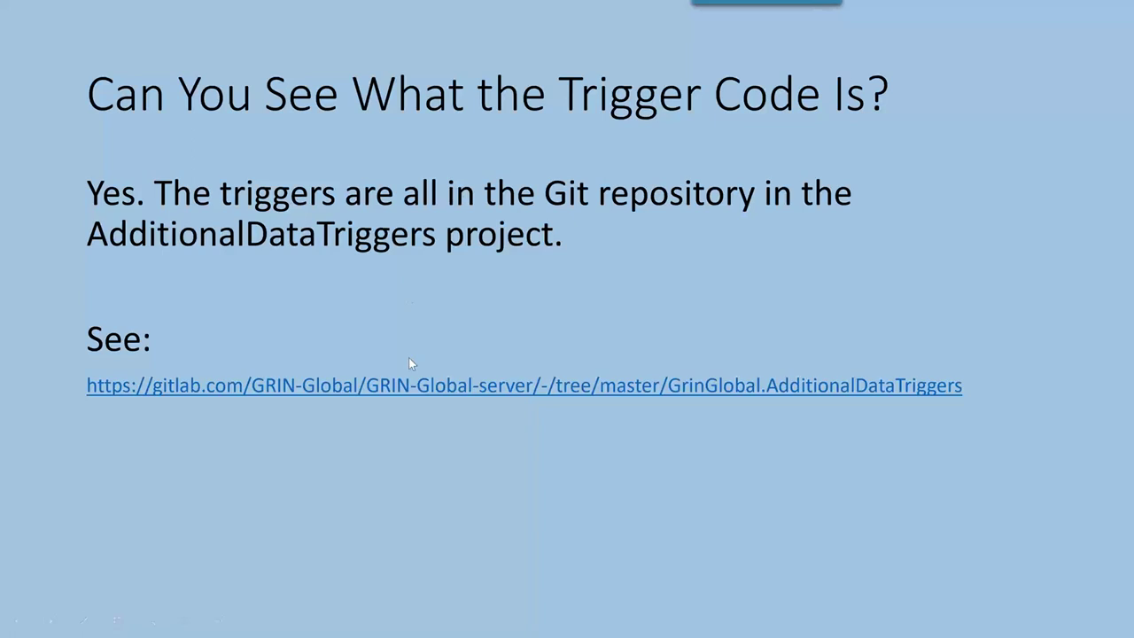
# Follow the slide's GitLab link to the GrinGlobal.AdditionalDataTriggers folder and open AccessionActionDataTrigger.cs.
pyautogui.click(450, 392)
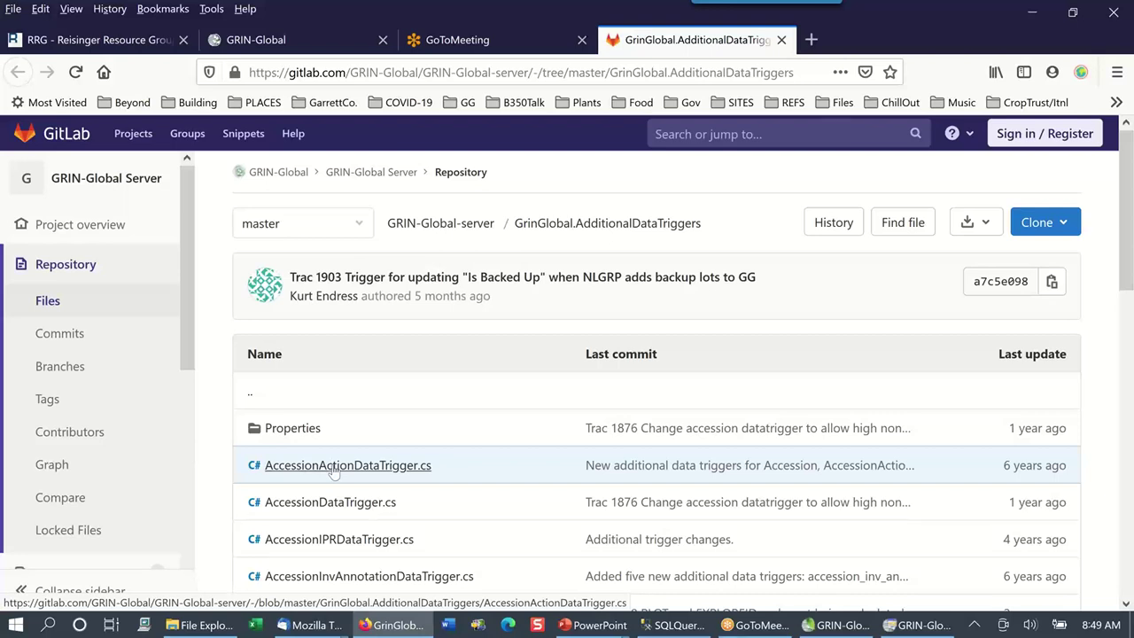
pyautogui.scroll(-2, 334, 472)
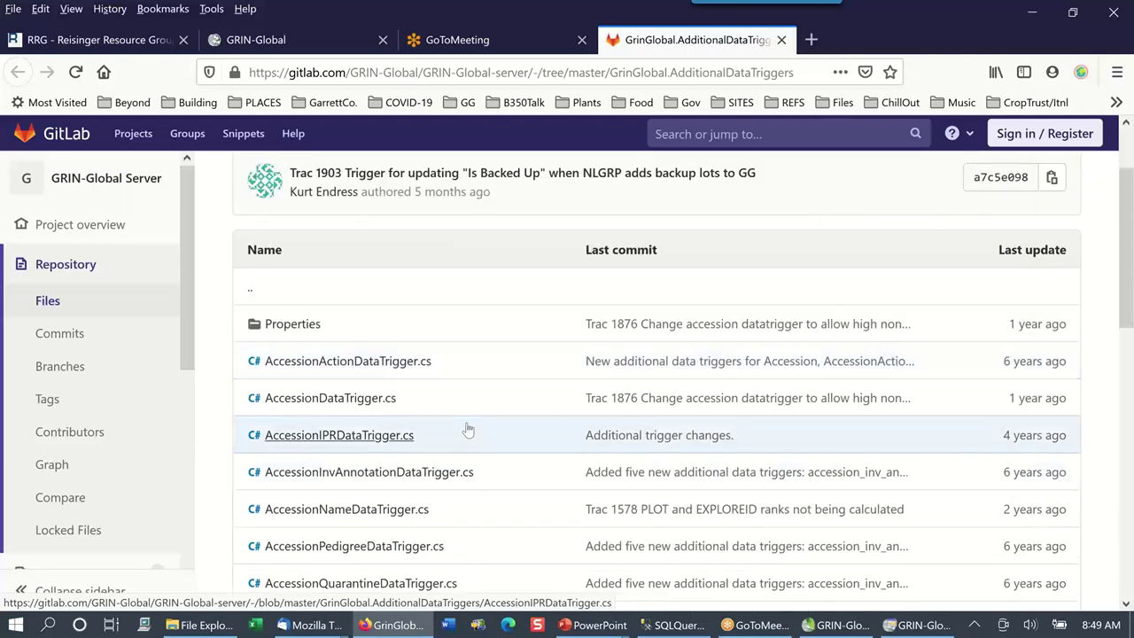
pyautogui.click(350, 365)
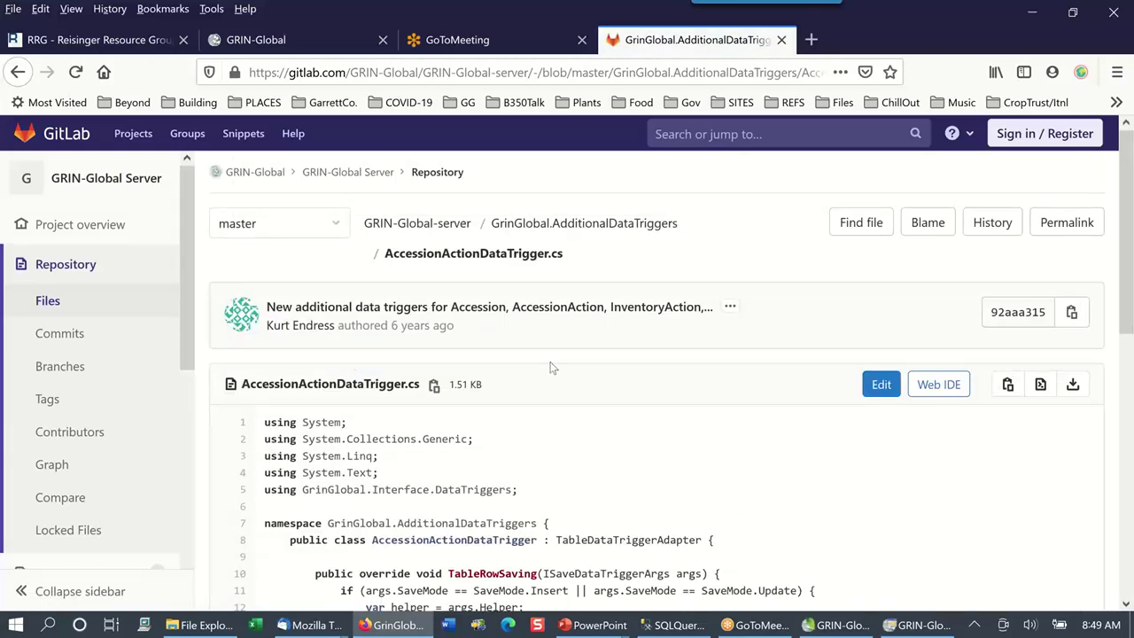
# Examine the source code of AccessionActionDataTrigger.cs, including its completed-date check, description, title and resource names.
pyautogui.scroll(-4, 549, 368)
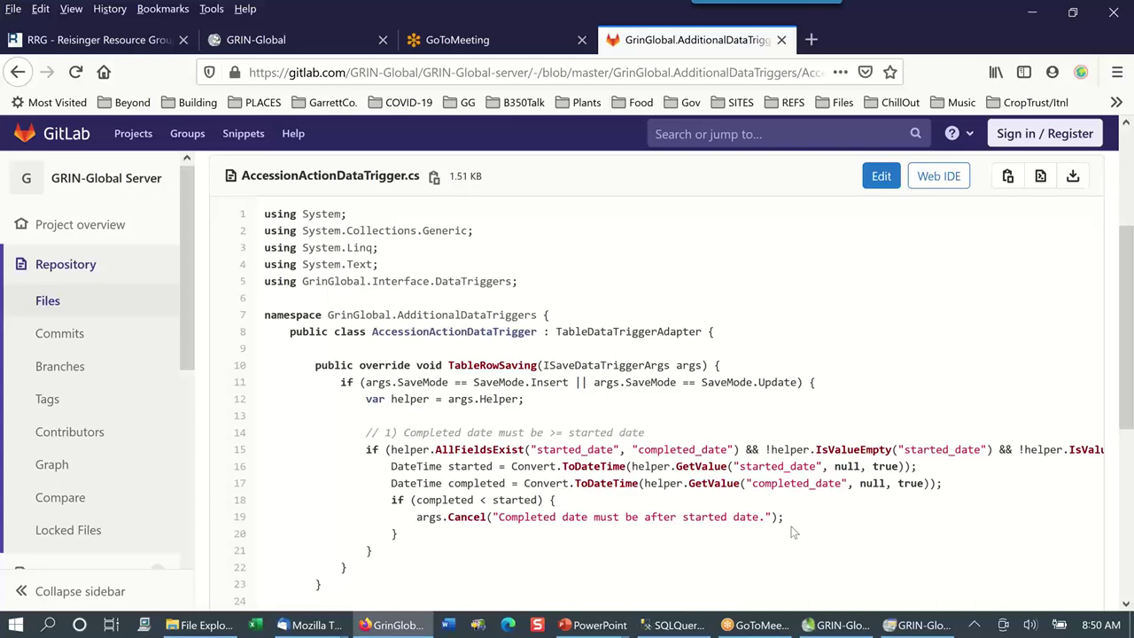
pyautogui.scroll(-4, 794, 532)
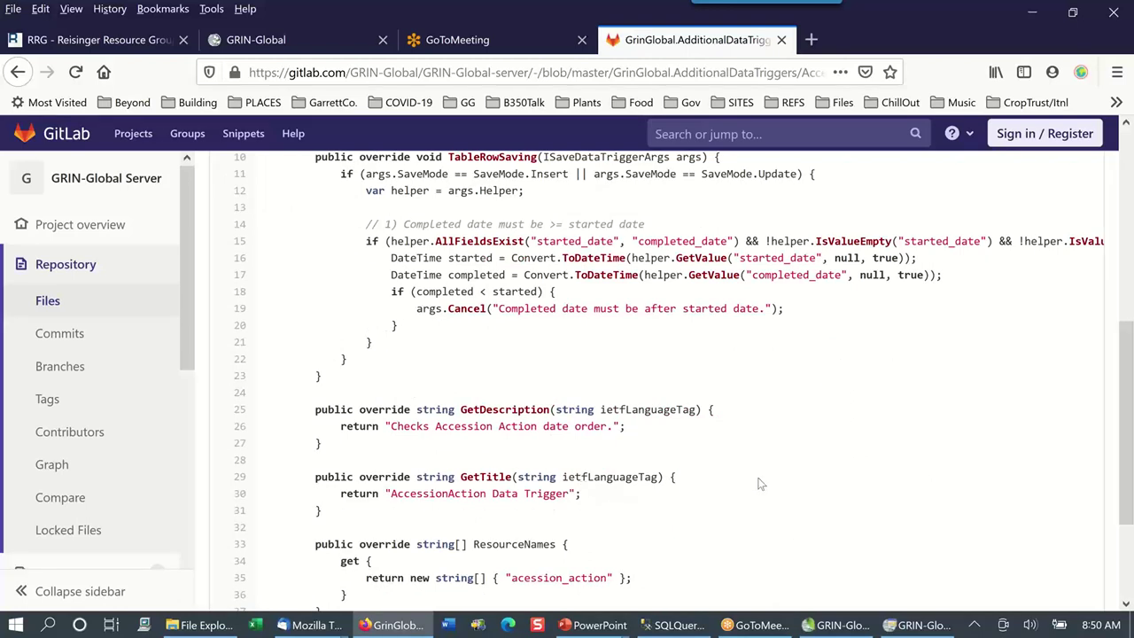
pyautogui.scroll(-2, 757, 482)
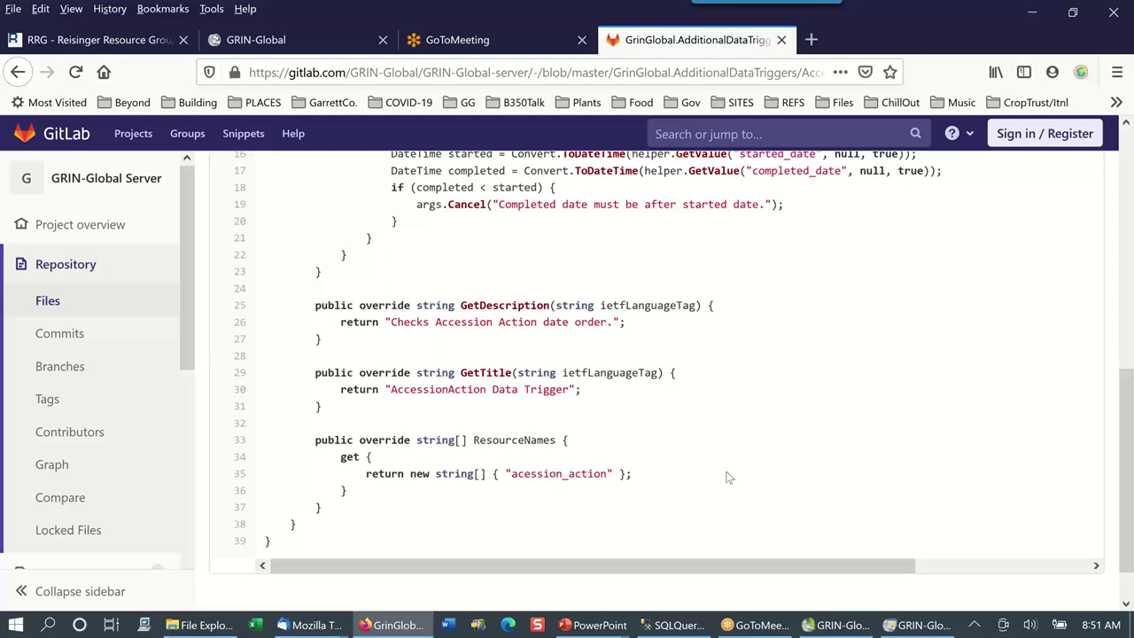
pyautogui.scroll(2, 774, 512)
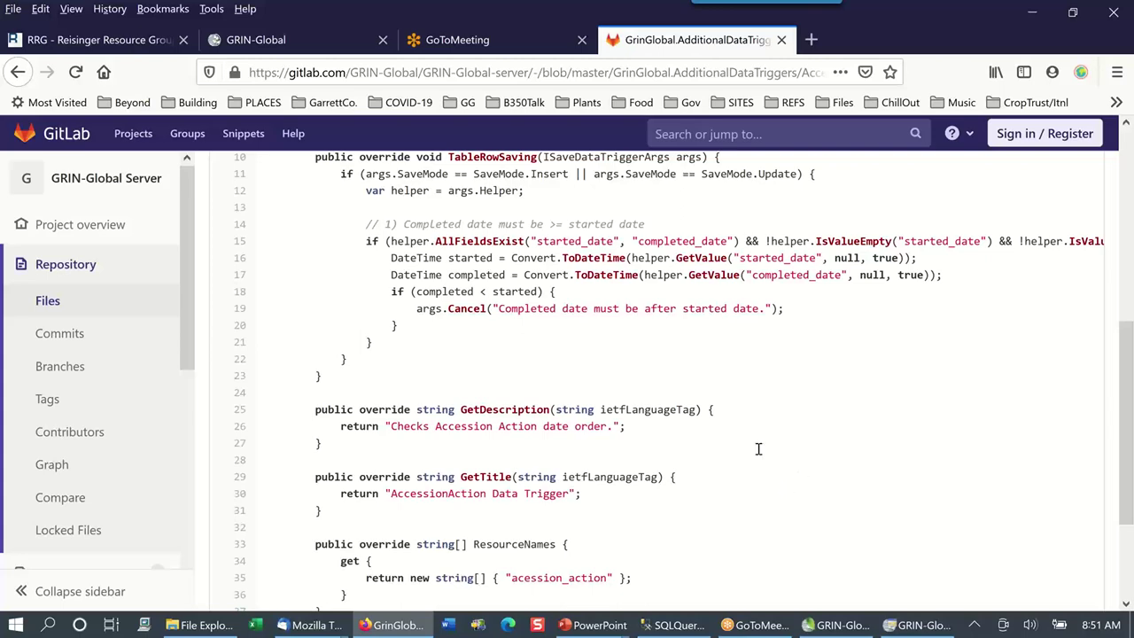
pyautogui.scroll(4, 758, 449)
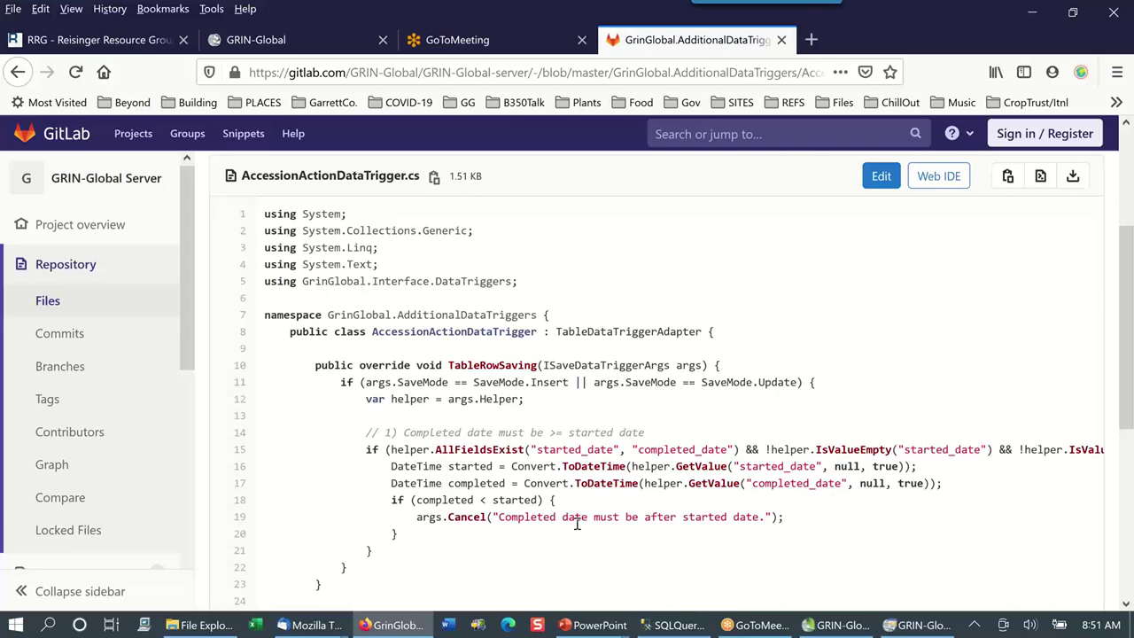
pyautogui.scroll(-2, 577, 528)
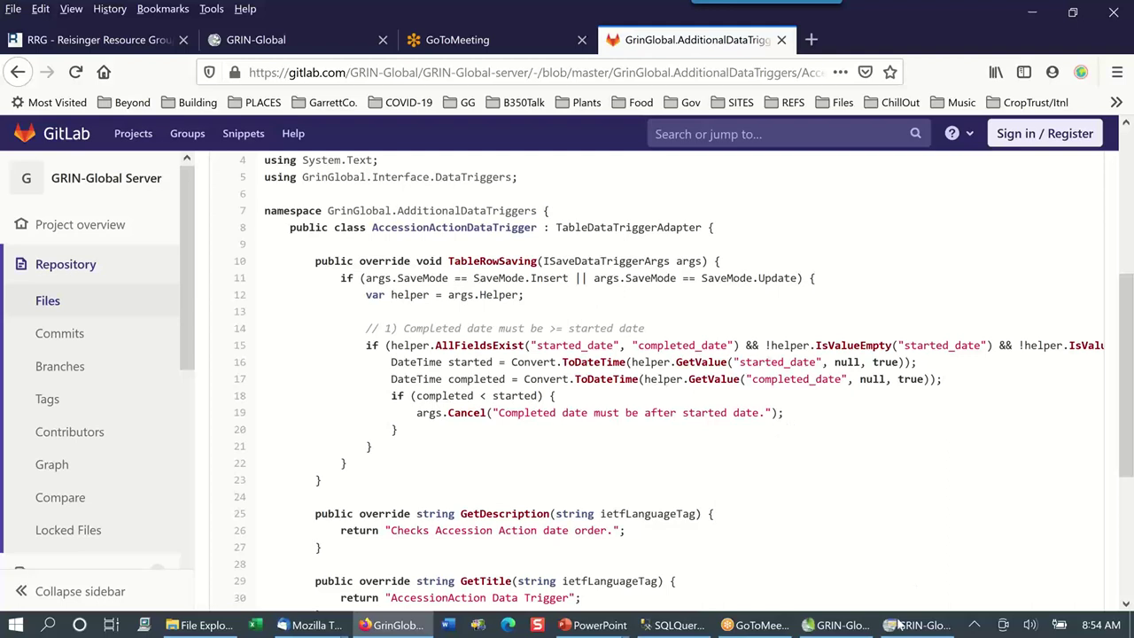
# Switch to the Curator Tool and add a new dataview tab for Get Accession Action.
pyautogui.click(846, 629)
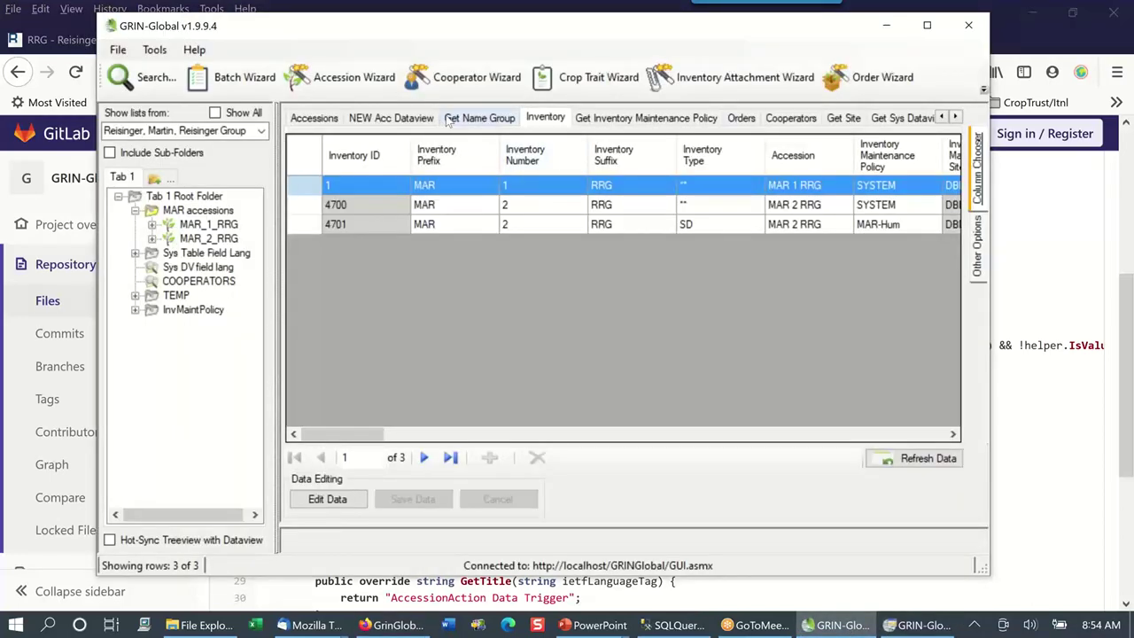
pyautogui.click(387, 116)
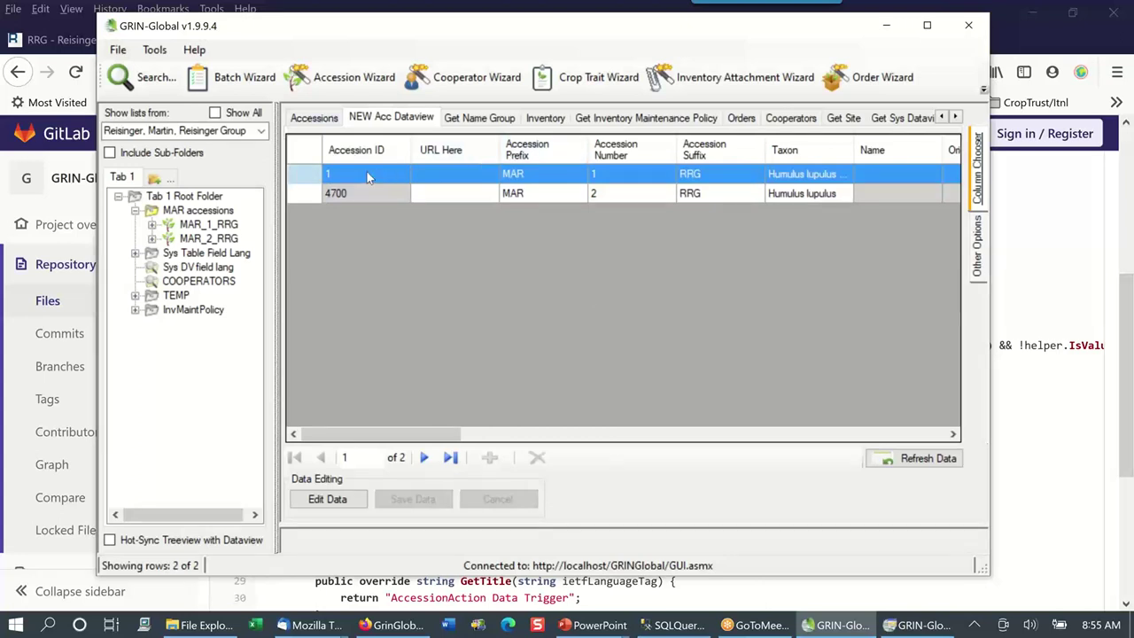
pyautogui.click(314, 116)
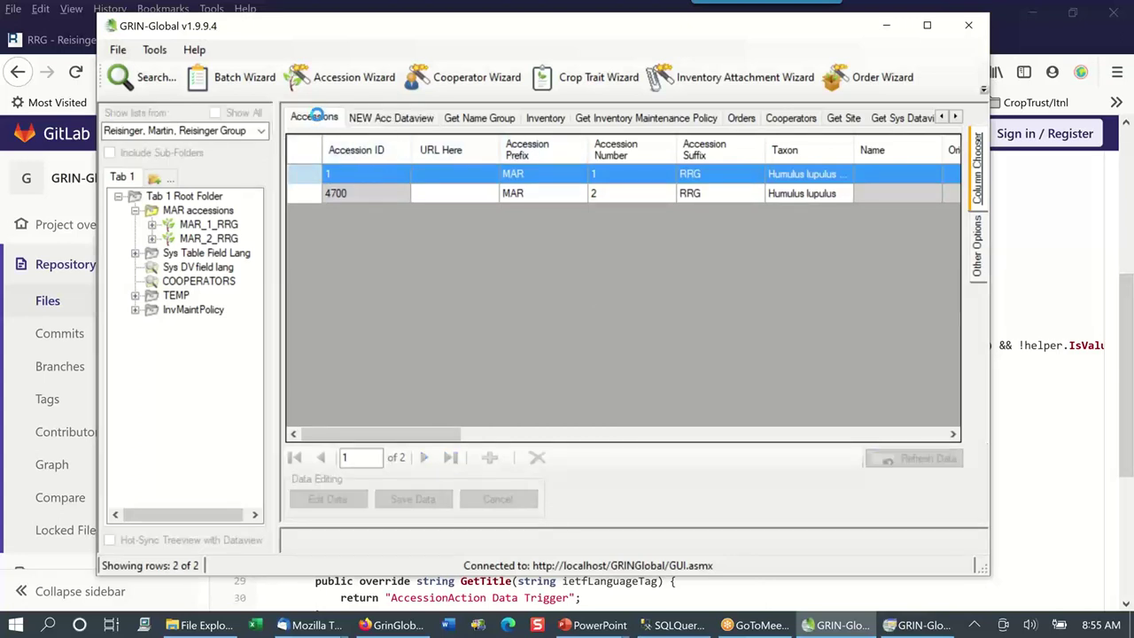
pyautogui.rightClick(317, 116)
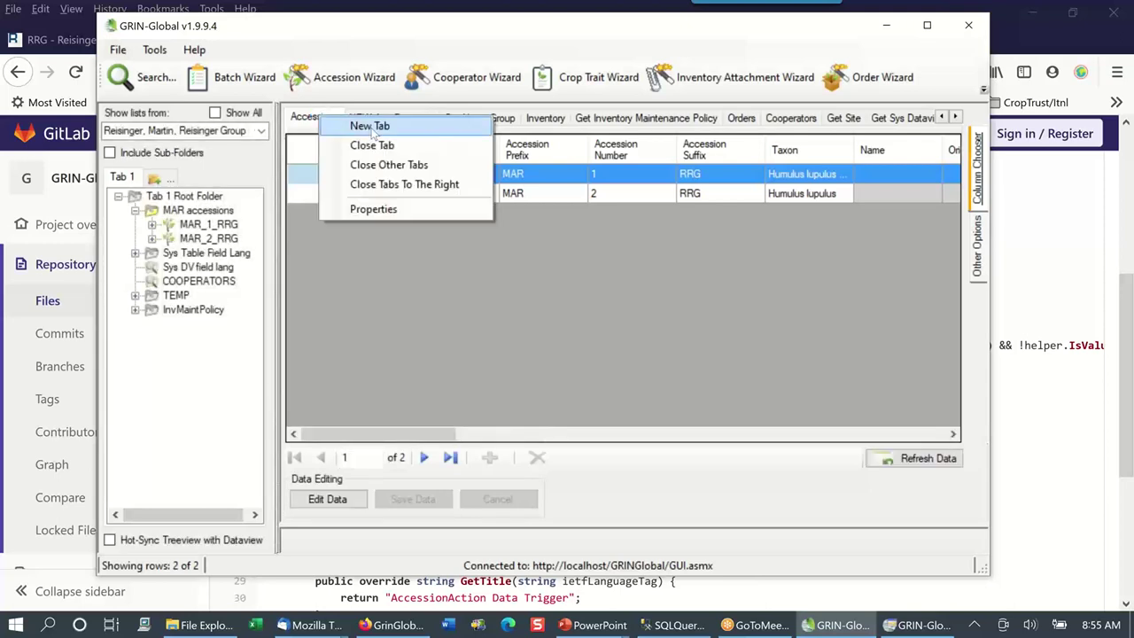
pyautogui.click(373, 128)
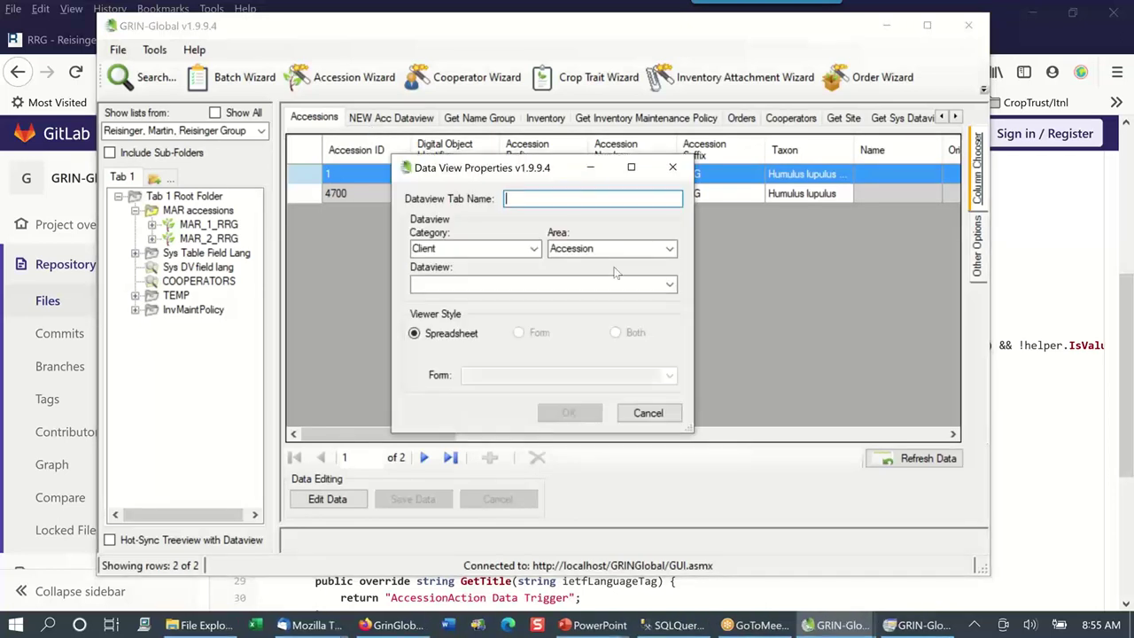
pyautogui.click(669, 284)
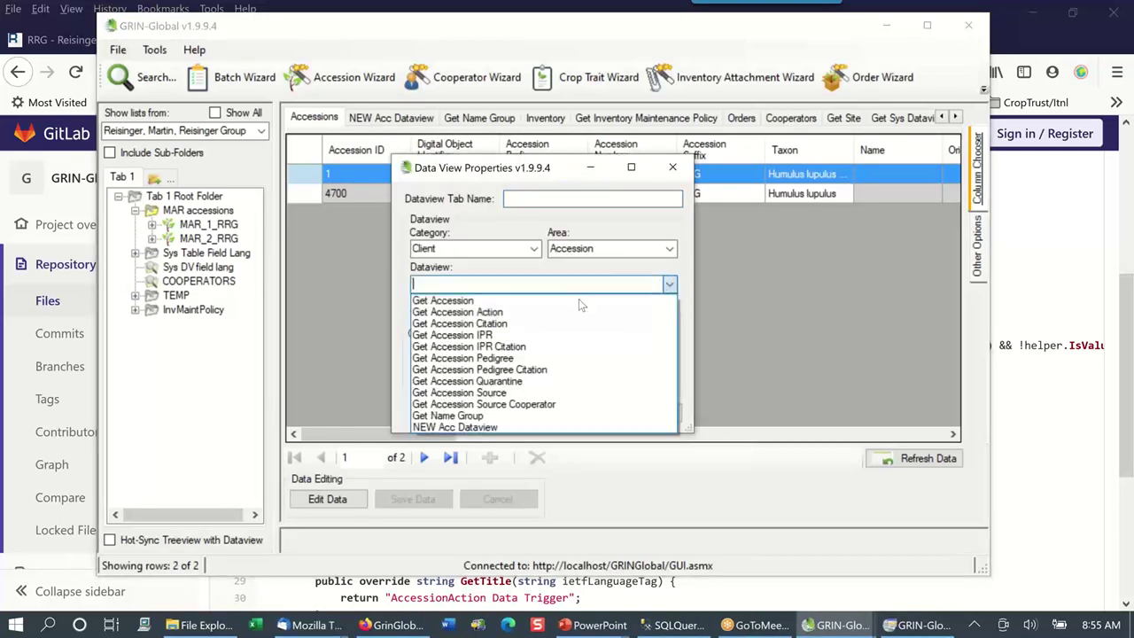
pyautogui.click(518, 312)
pyautogui.click(571, 410)
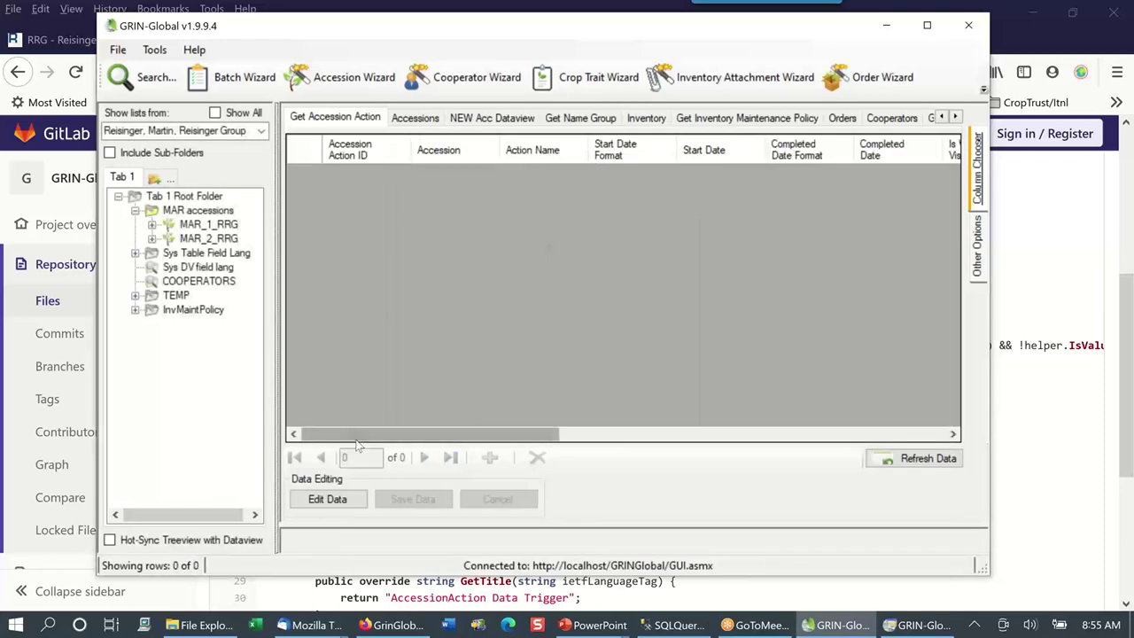
# Start editing the accession action data and add a new record for accession MAR 1 RRG.
pyautogui.click(327, 499)
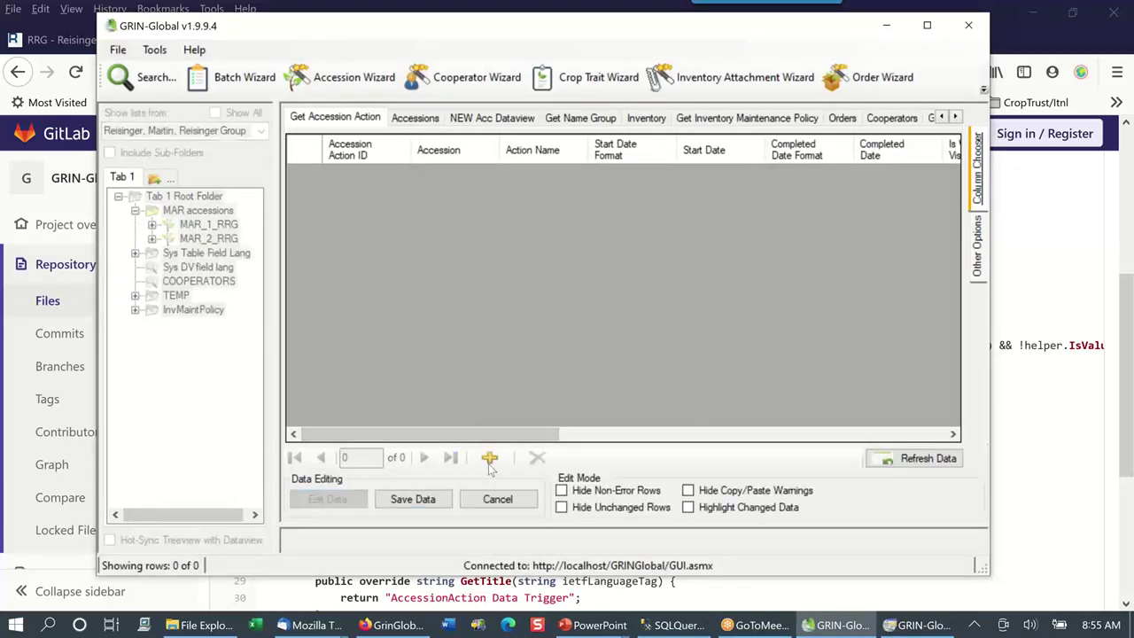
pyautogui.click(490, 459)
pyautogui.click(459, 175)
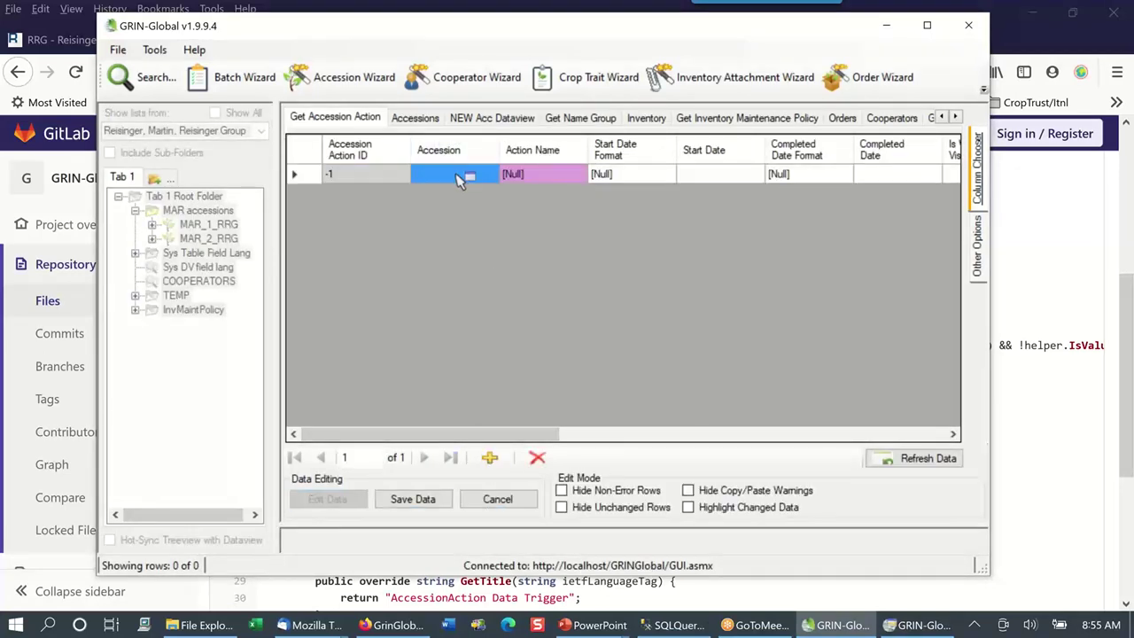
pyautogui.click(459, 176)
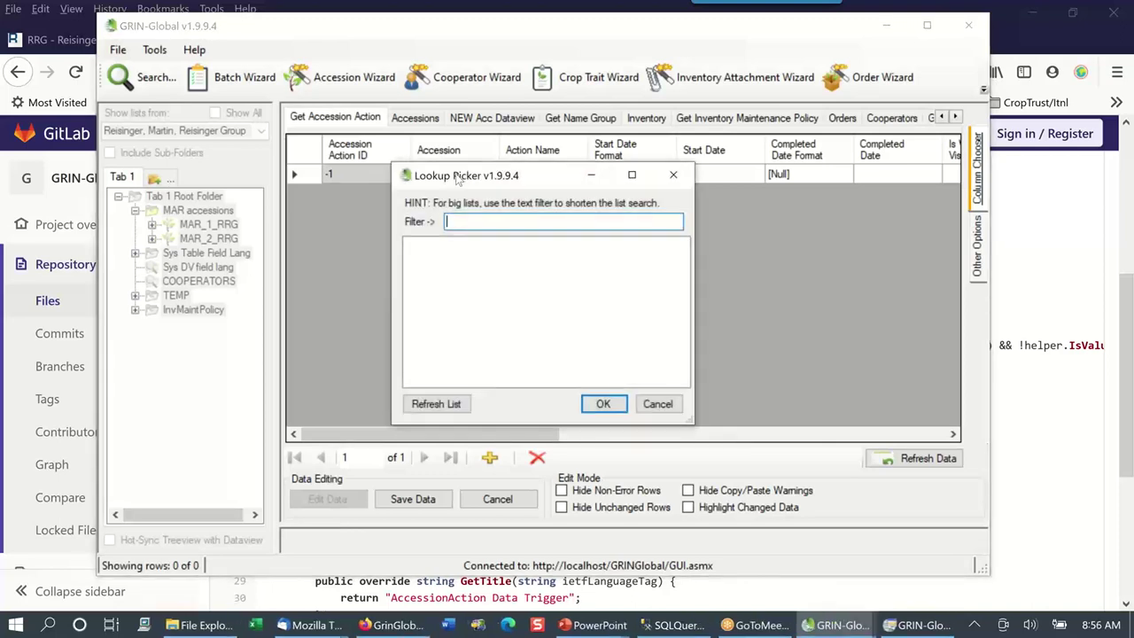
pyautogui.write('mar 1')
pyautogui.doubleClick(527, 250)
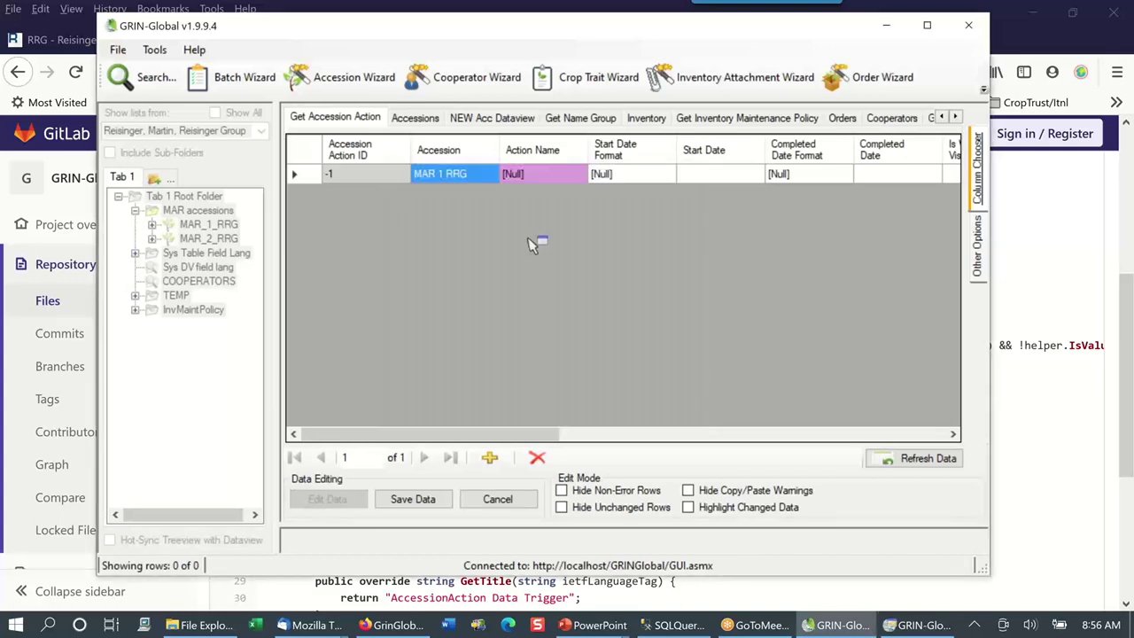
# Widen the Action Name column and set the new record's action name to Archived.
pyautogui.click(578, 176)
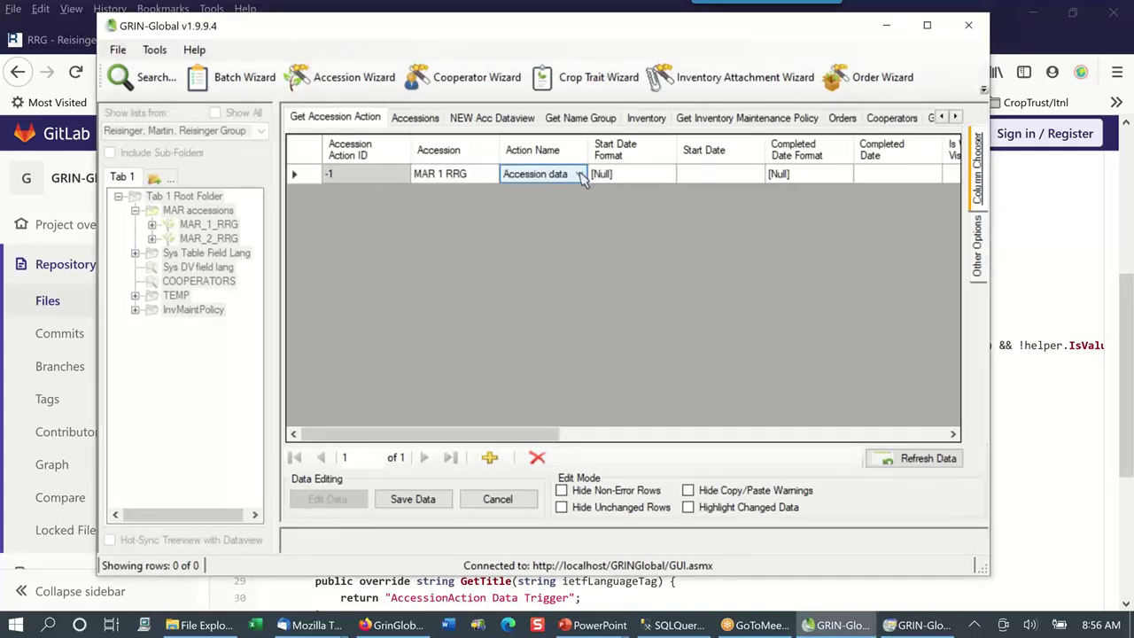
pyautogui.click(579, 173)
pyautogui.click(579, 173)
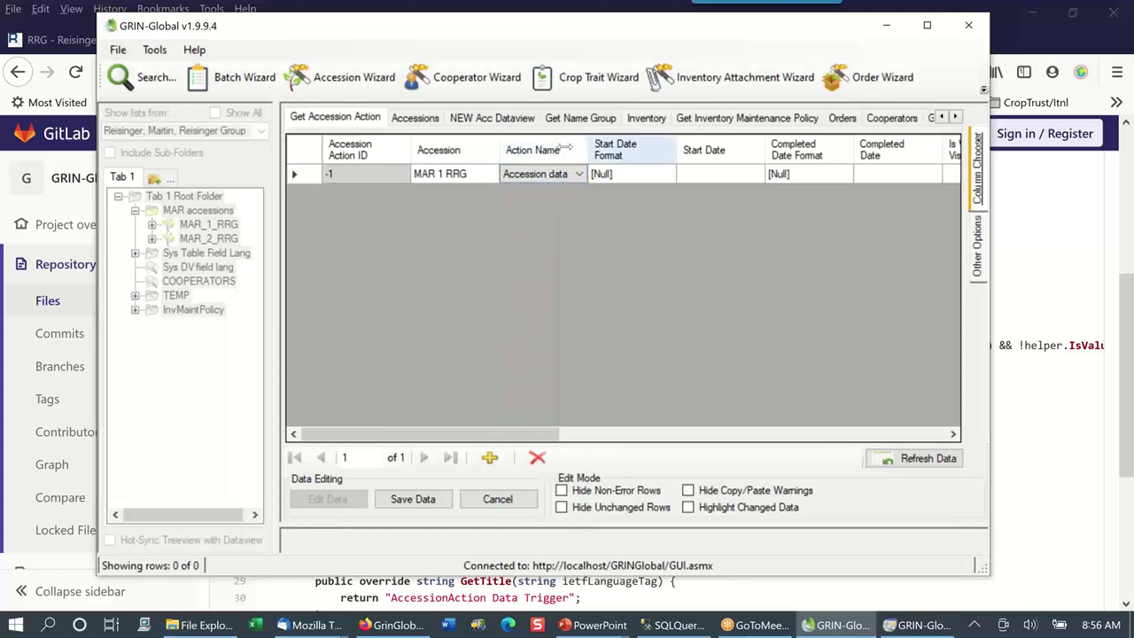
pyautogui.moveTo(587, 152); pyautogui.dragTo(653, 177)
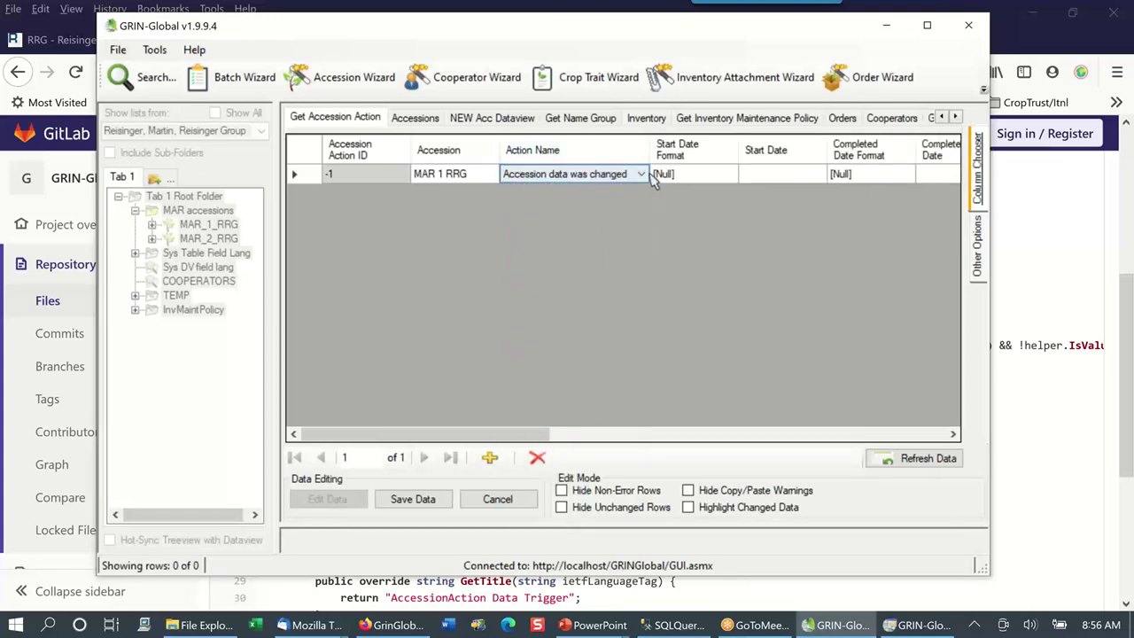
pyautogui.click(642, 175)
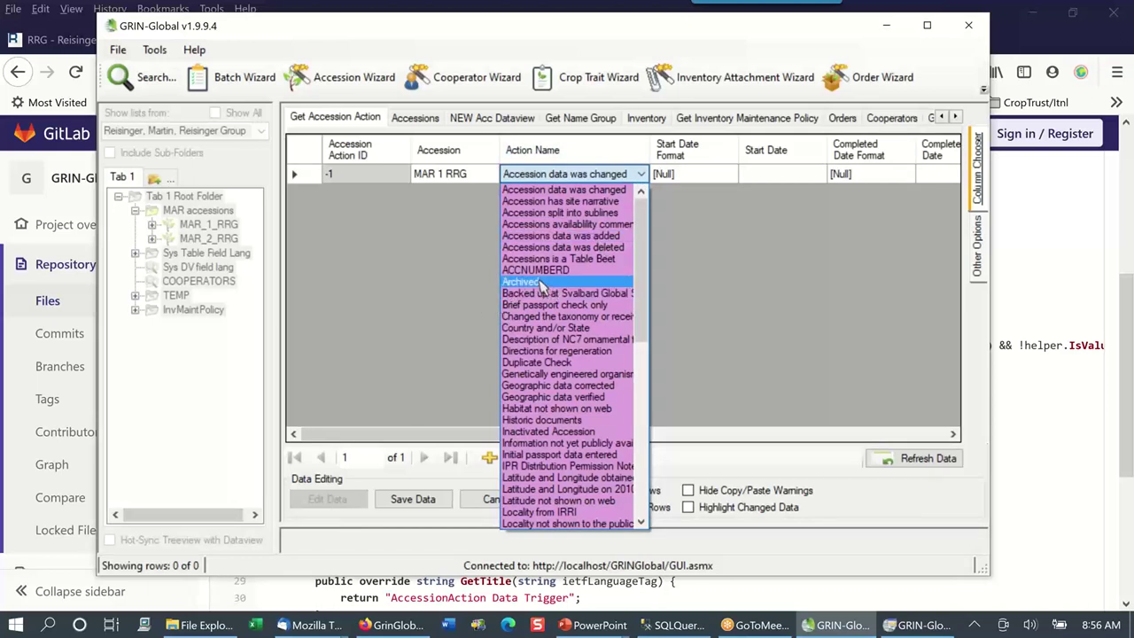
pyautogui.click(540, 283)
# Enter a start date of 12/31/2020 and a completed date of 9/1/2020 for the Archived action.
pyautogui.moveTo(534, 434); pyautogui.dragTo(589, 435)
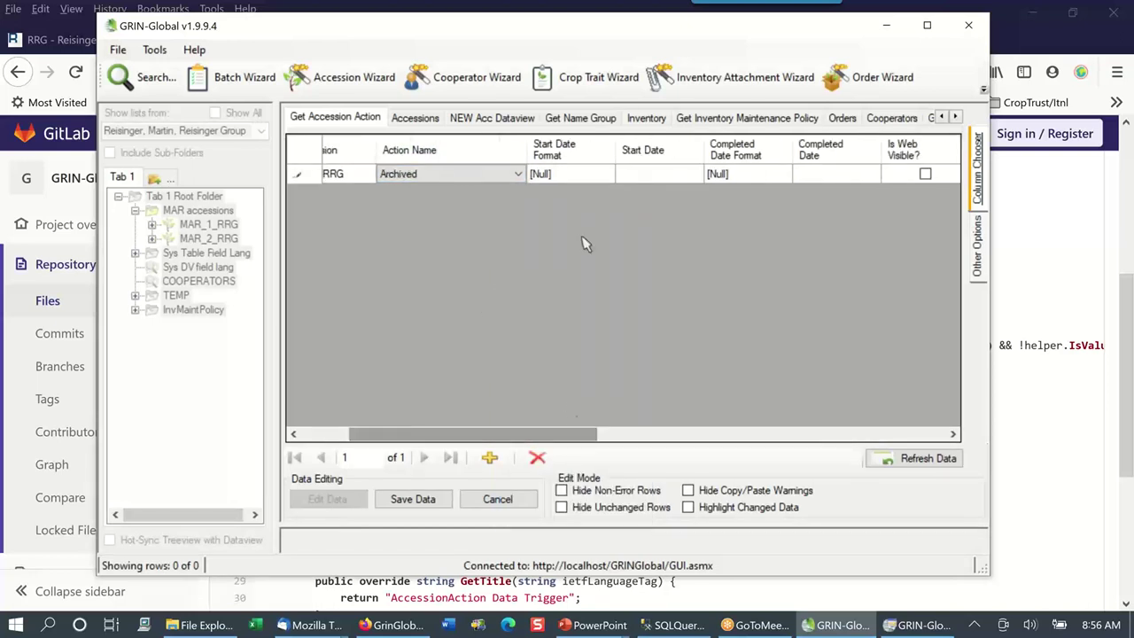
pyautogui.click(670, 183)
pyautogui.click(670, 184)
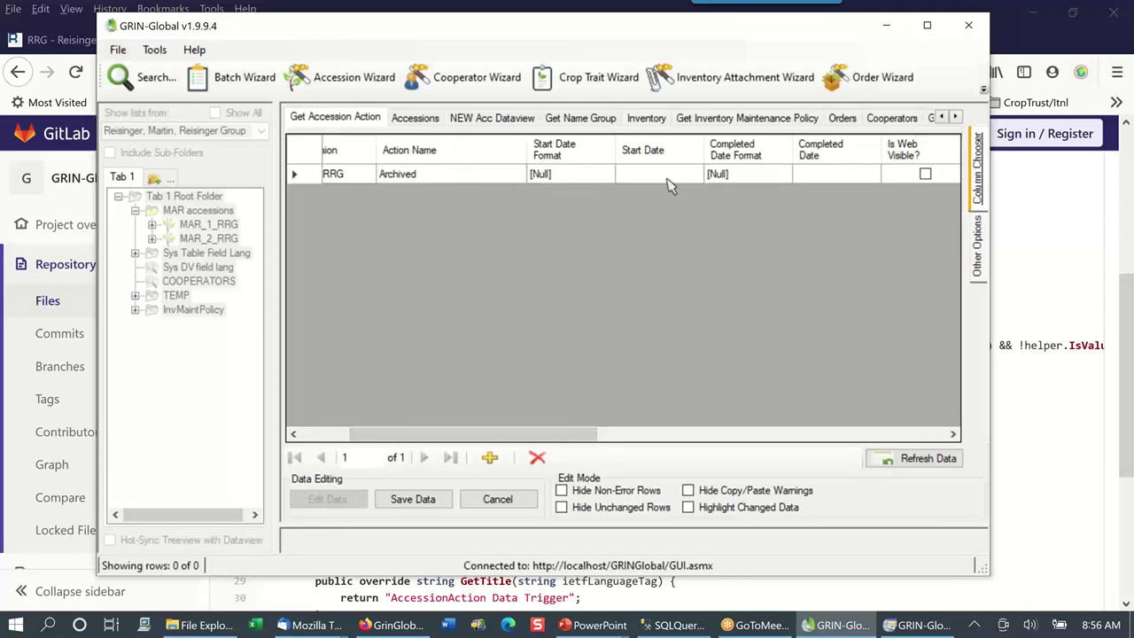
pyautogui.write('12/31')
pyautogui.press('Tab')
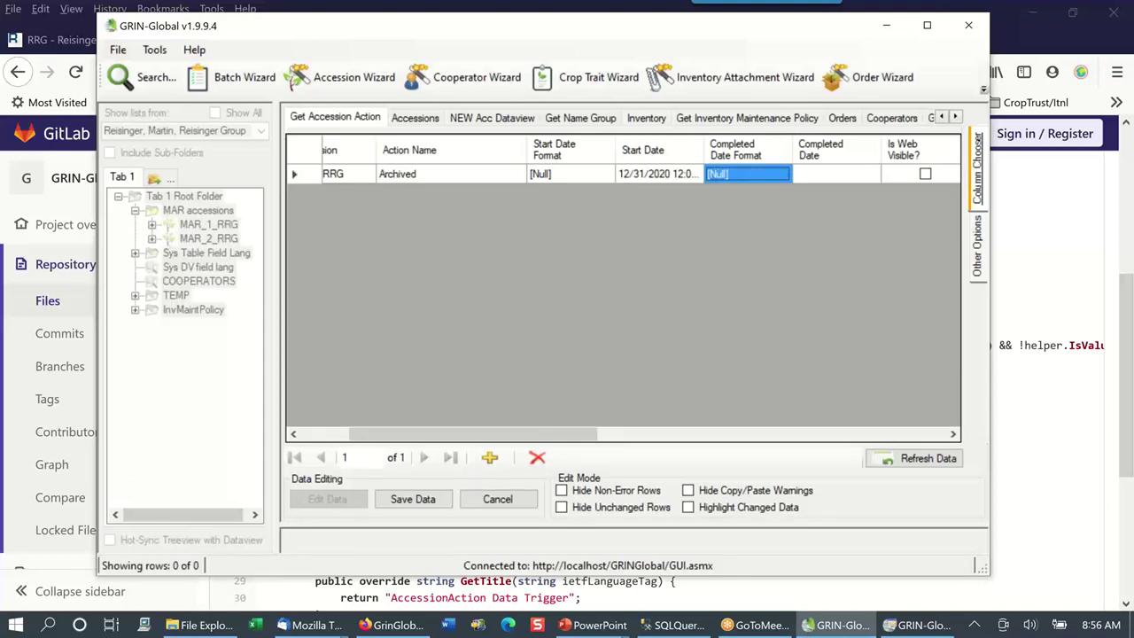
pyautogui.click(837, 174)
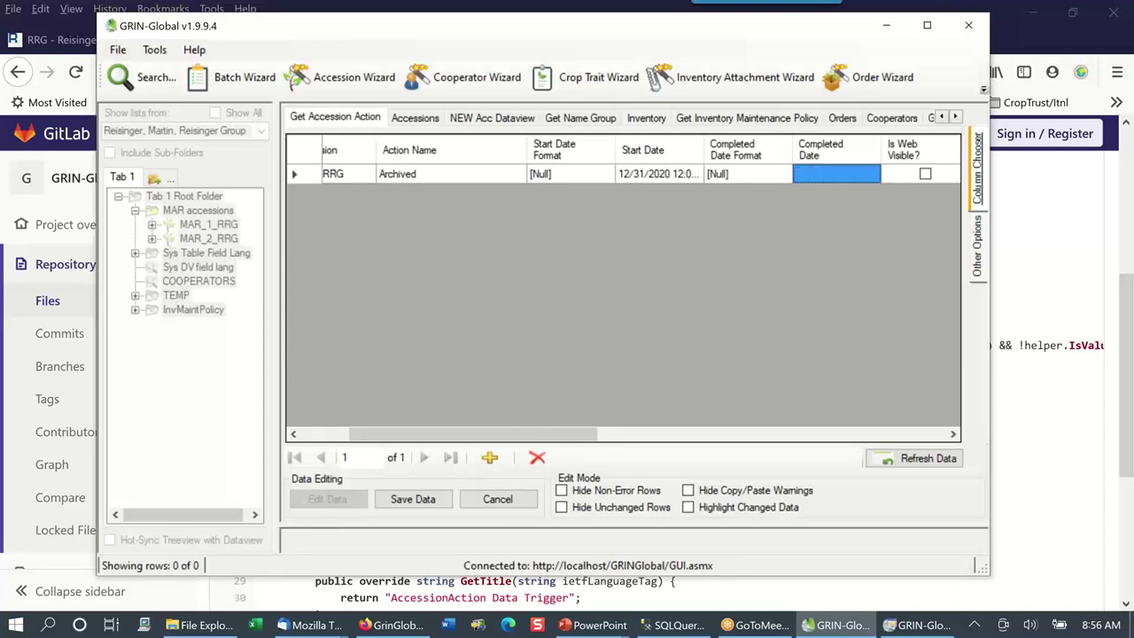
pyautogui.write('9/1')
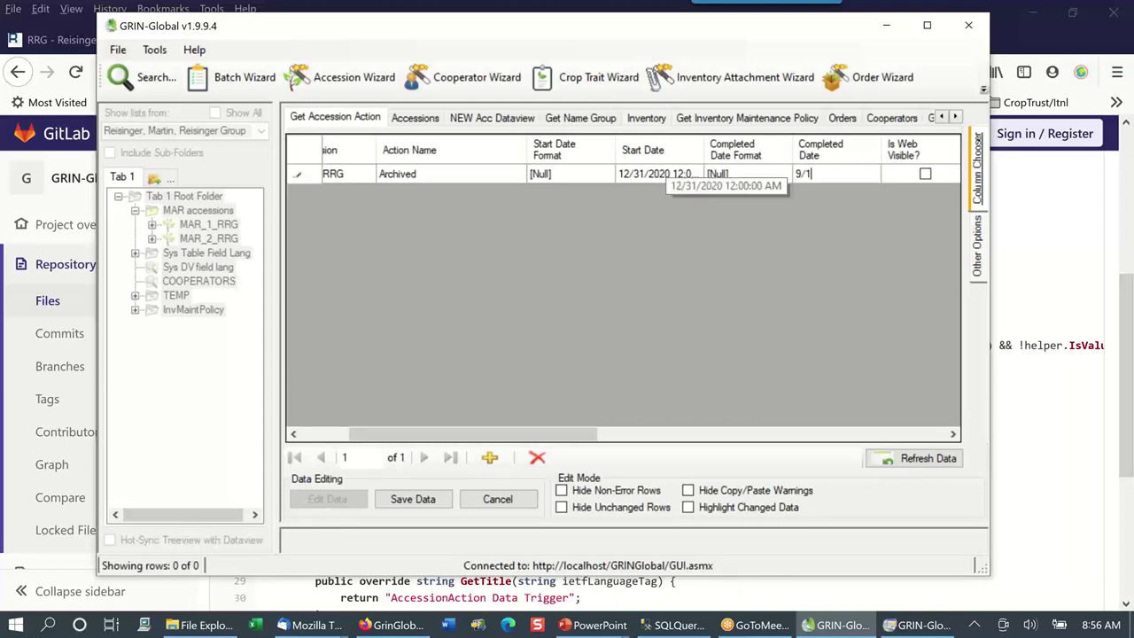
pyautogui.press('Tab')
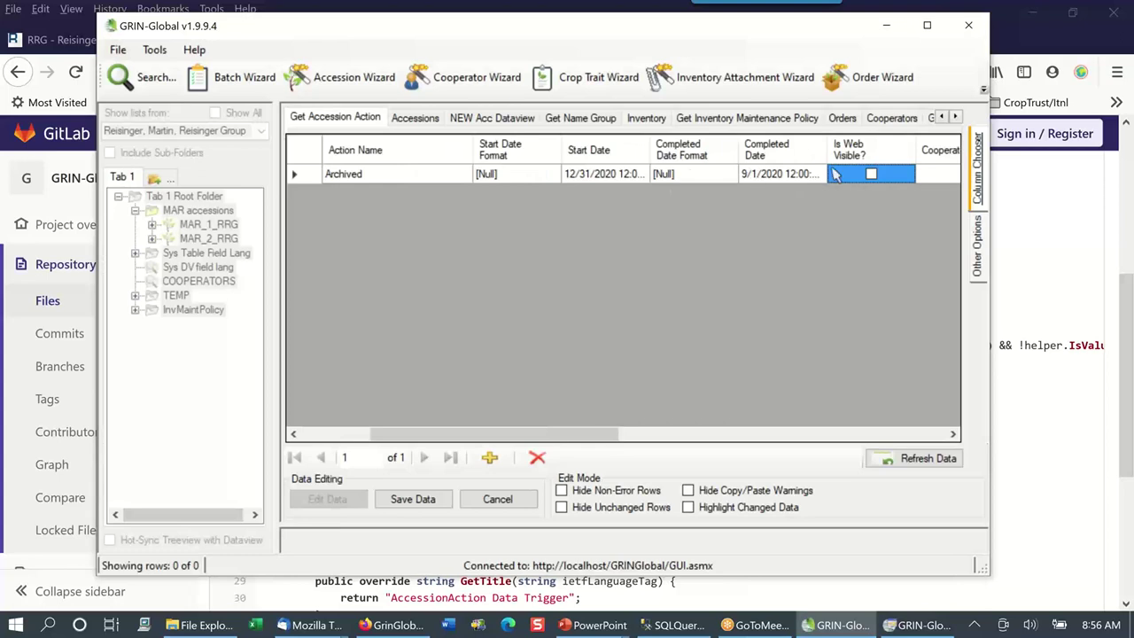
# Mark the Archived action as web visible and try to save the record.
pyautogui.click(873, 174)
pyautogui.click(438, 498)
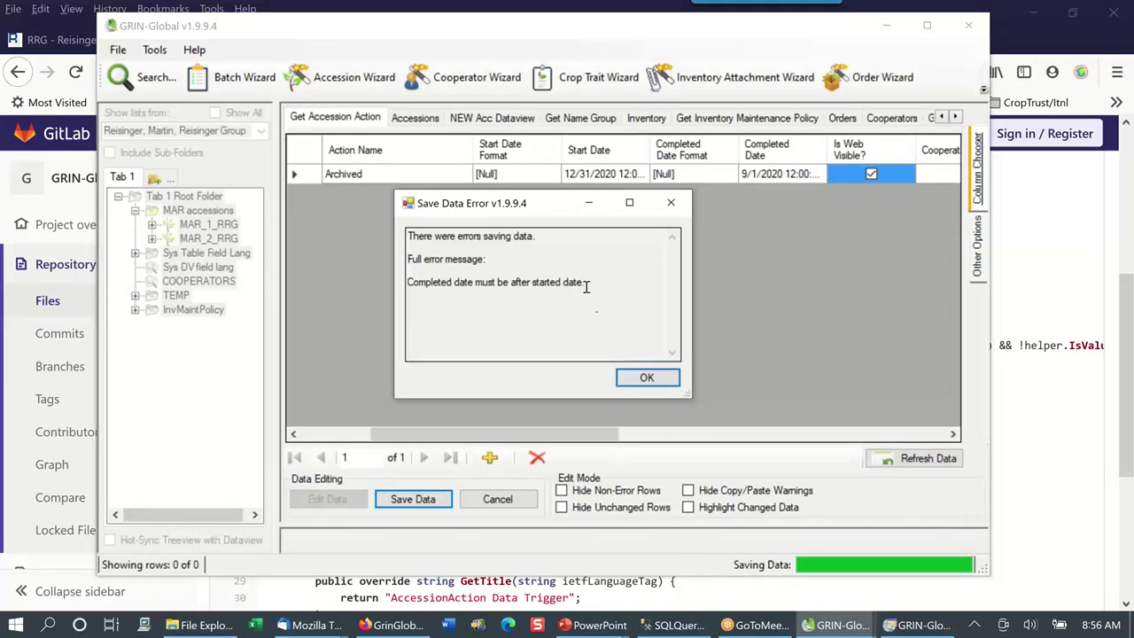
pyautogui.click(647, 378)
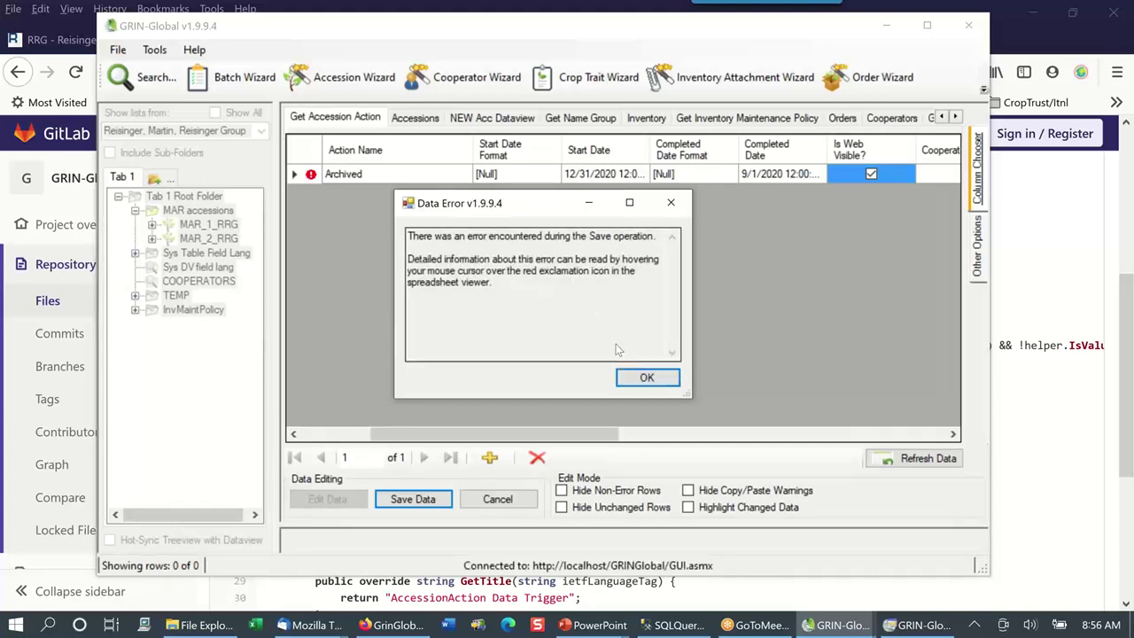
pyautogui.click(647, 379)
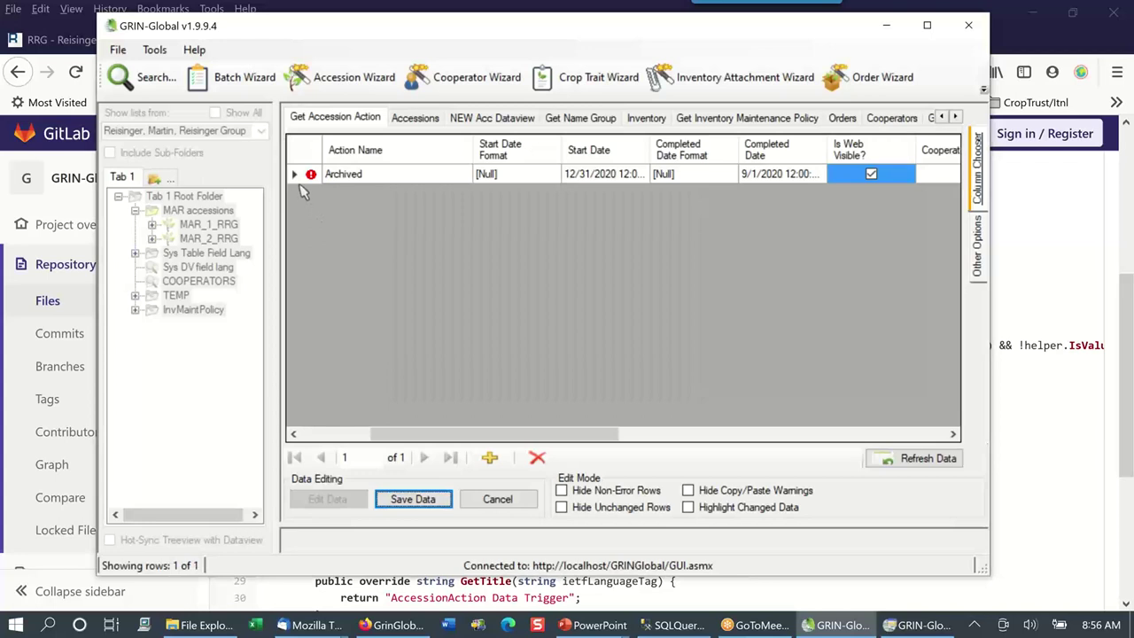
# Change the completed date to 10/1/2020 and try to save the record again.
pyautogui.click(749, 175)
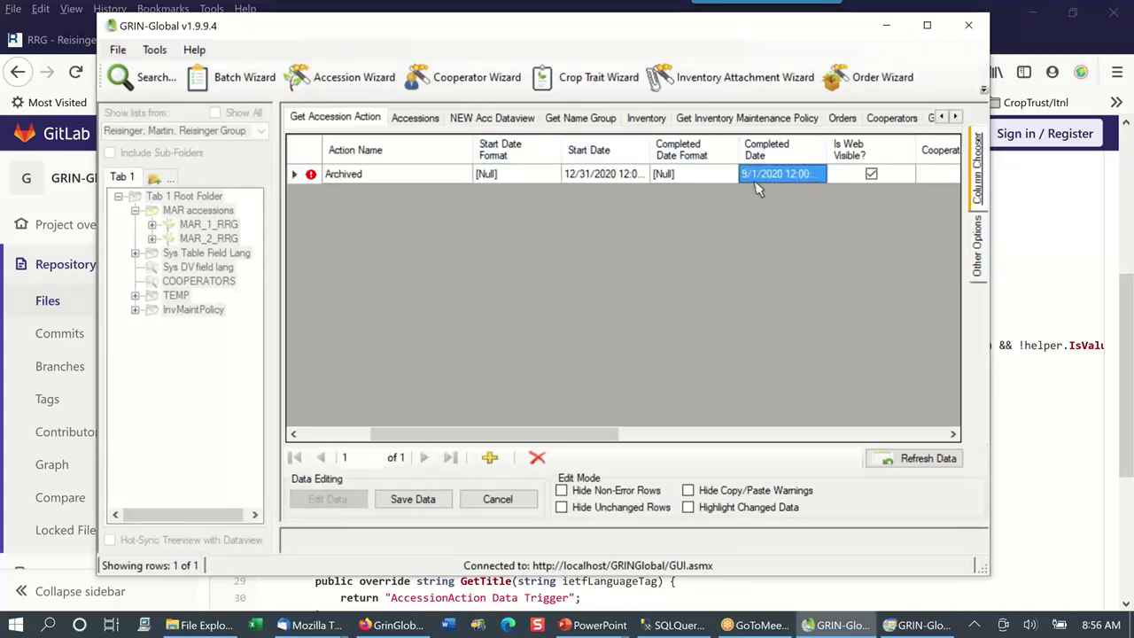
pyautogui.press('Home')
pyautogui.press('Delete')
pyautogui.write('10')
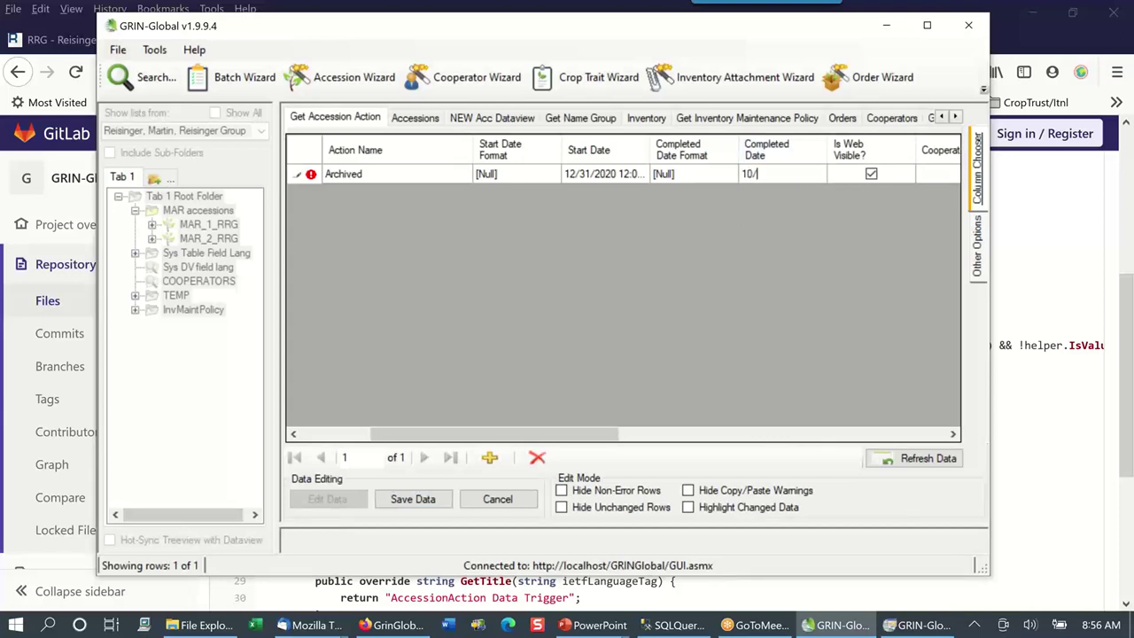
pyautogui.press('Tab')
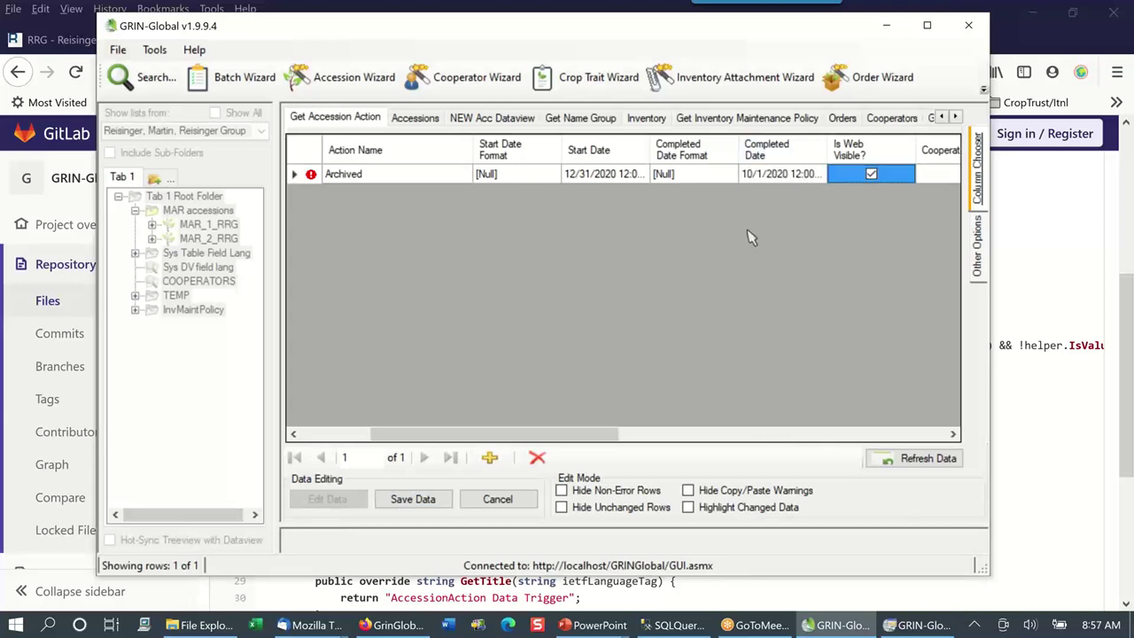
pyautogui.click(413, 498)
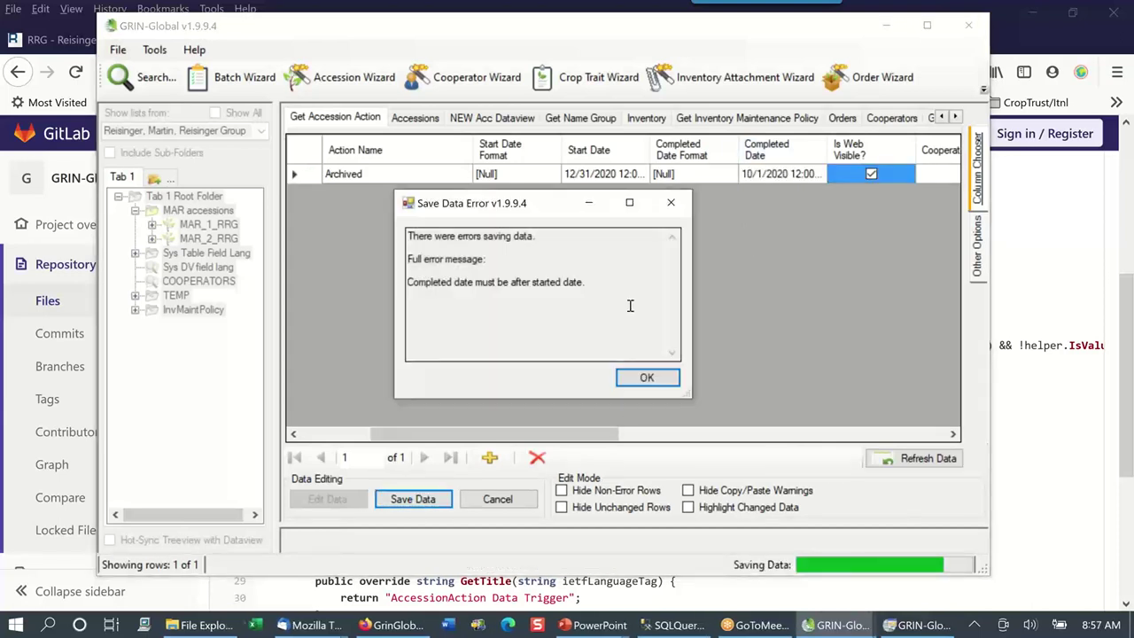
pyautogui.click(650, 379)
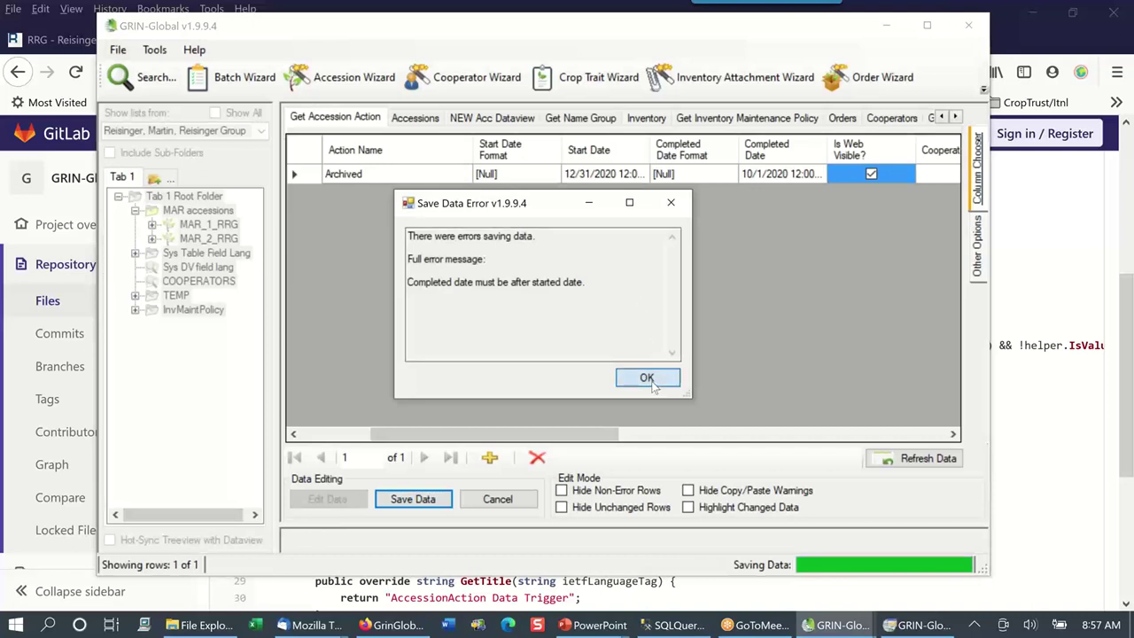
pyautogui.click(659, 378)
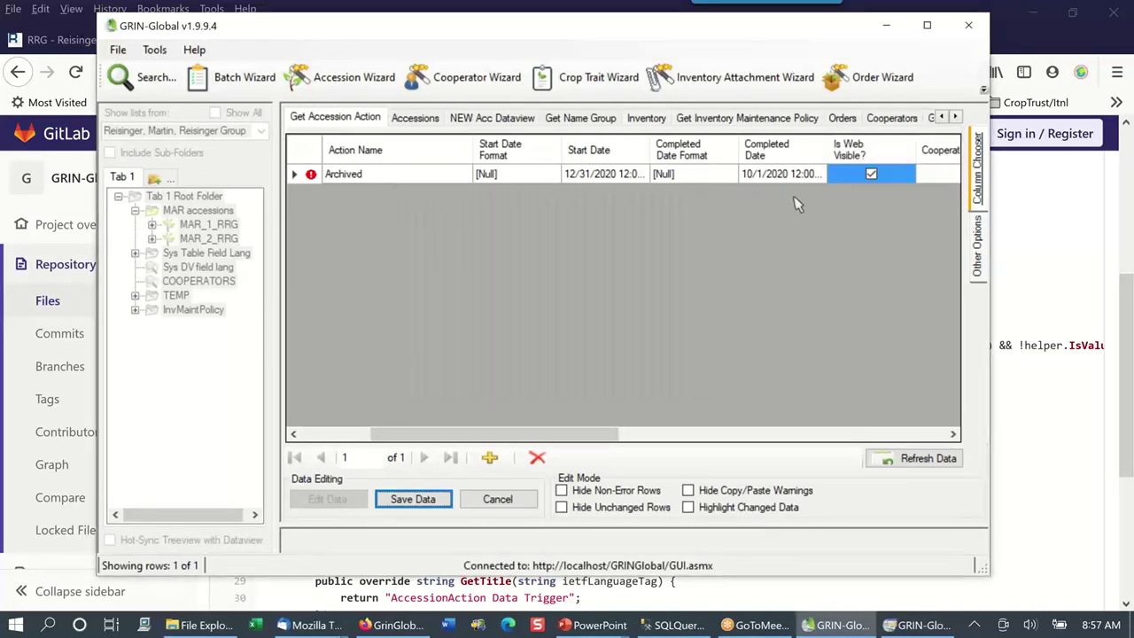
# Set the completed date to 1/15/2021 and save the record, adding its link to the current list folder.
pyautogui.click(769, 178)
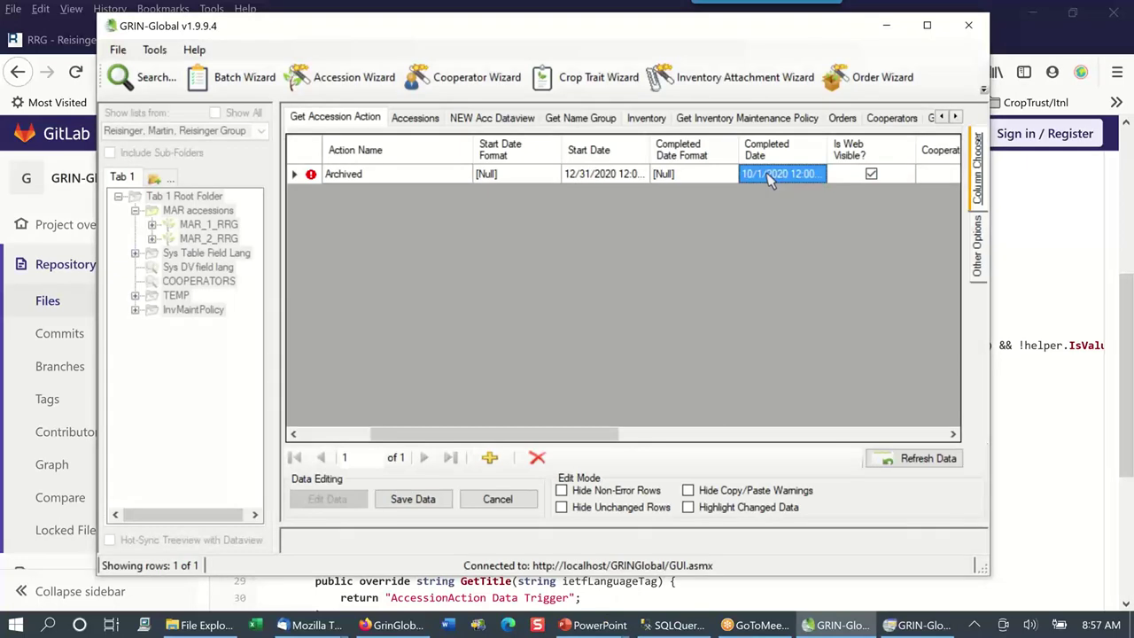
pyautogui.click(769, 177)
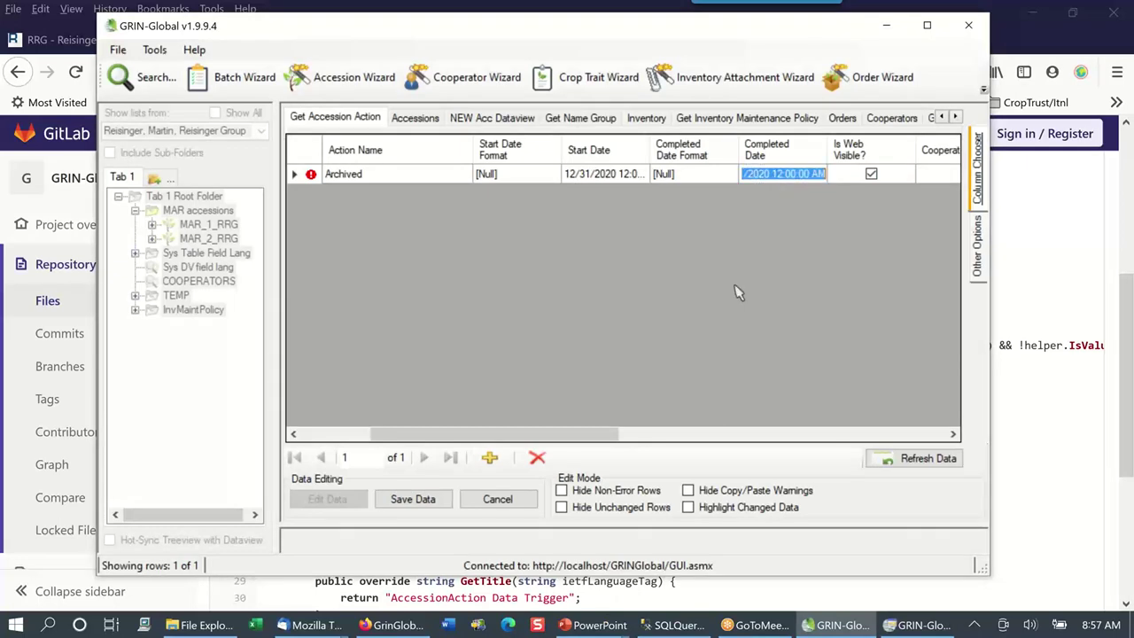
pyautogui.write('1/')
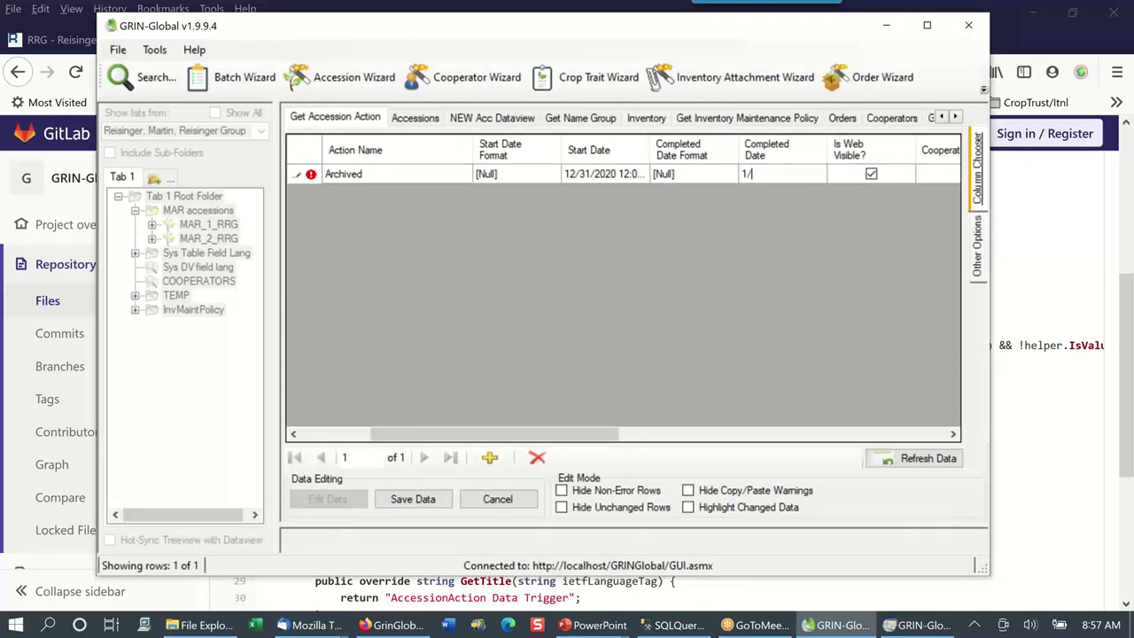
pyautogui.write('15/2021')
pyautogui.press('Tab')
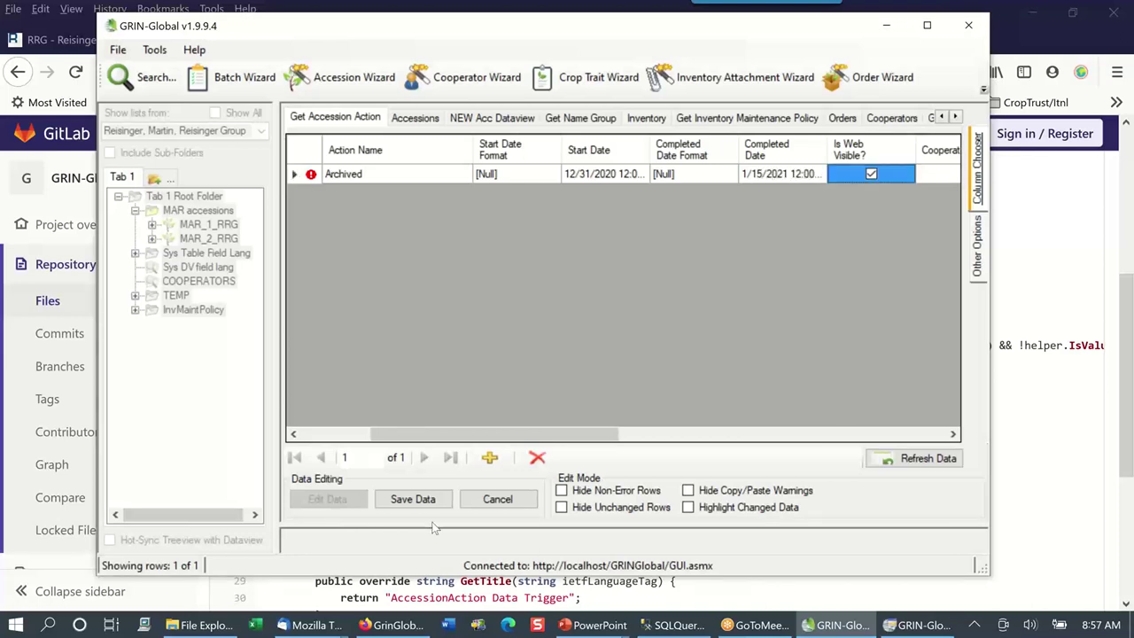
pyautogui.click(413, 498)
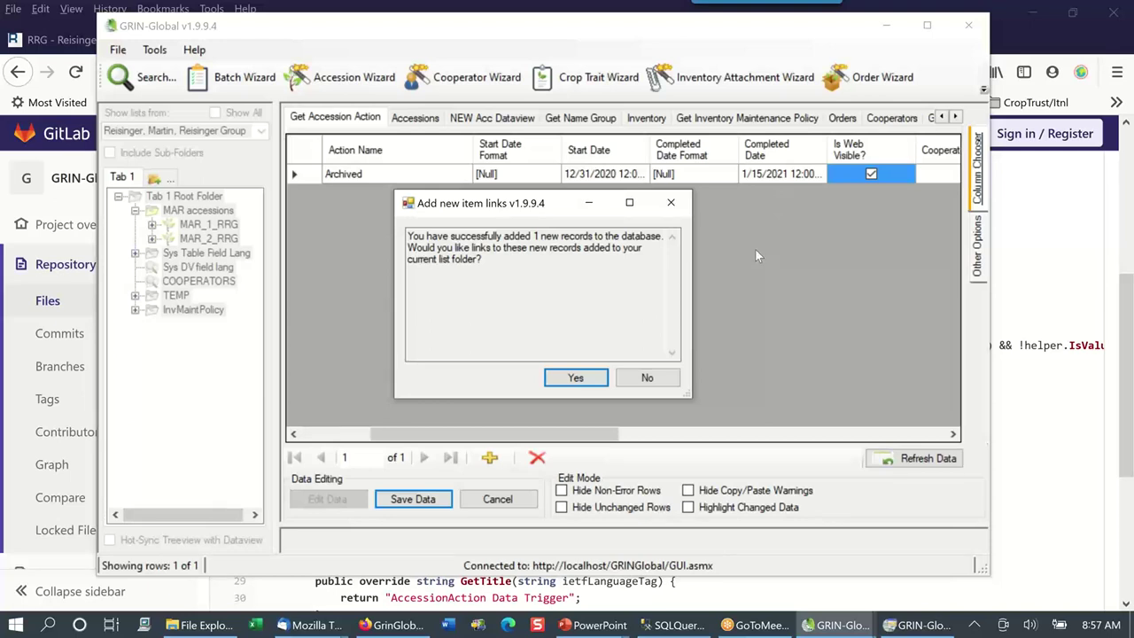
pyautogui.click(576, 379)
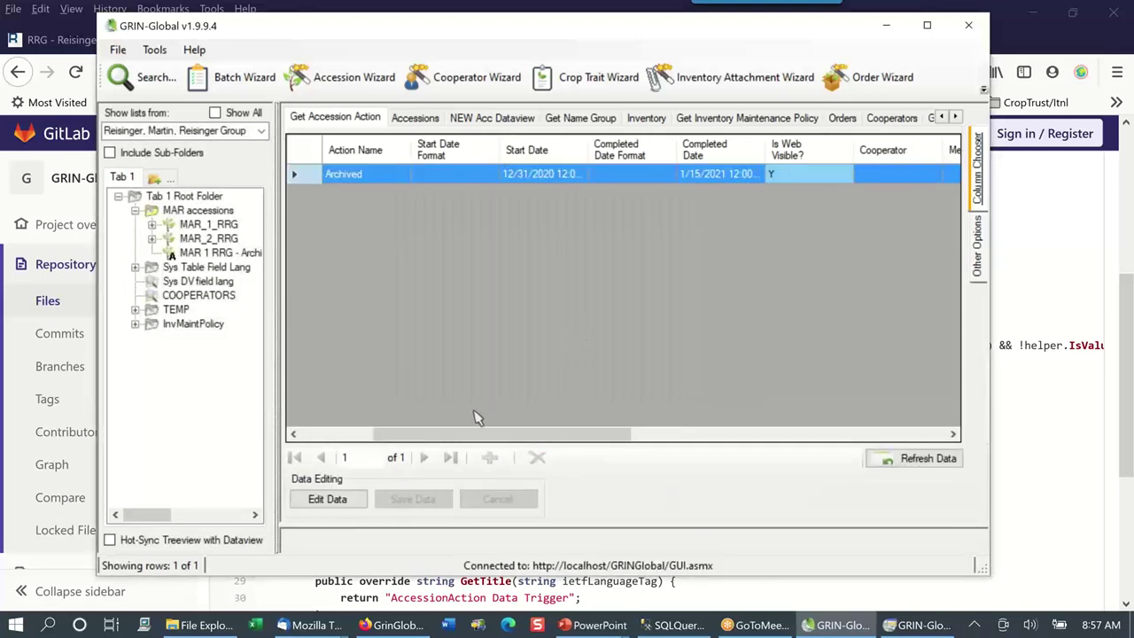
# Return to the PowerPoint slide show and advance to the GitLab GG Triggers slide.
pyautogui.click(617, 626)
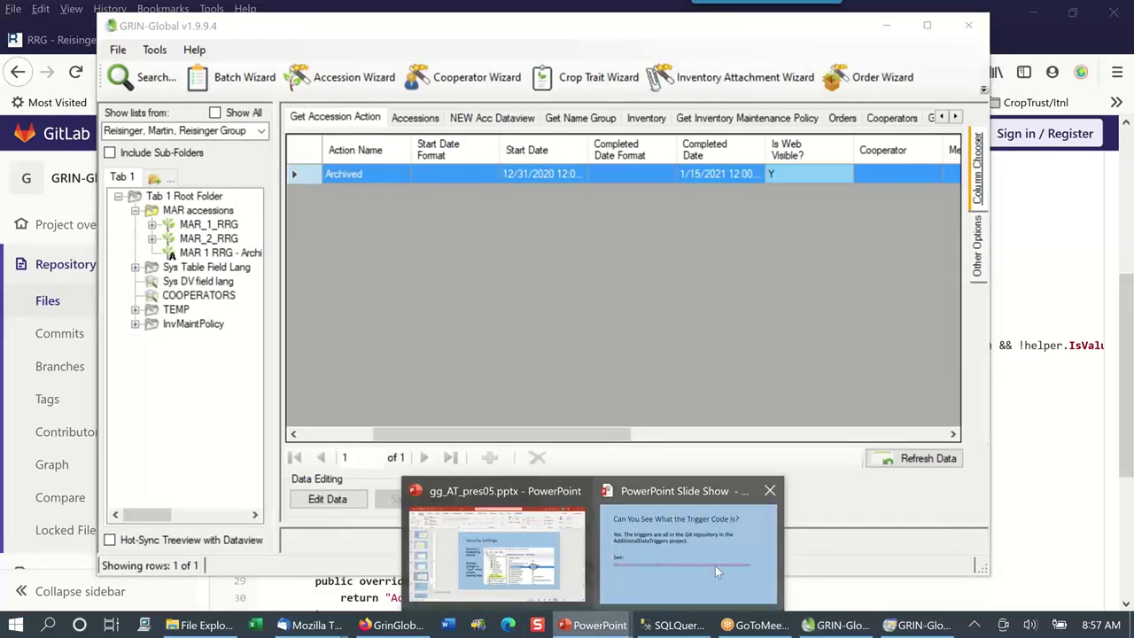
pyautogui.click(715, 565)
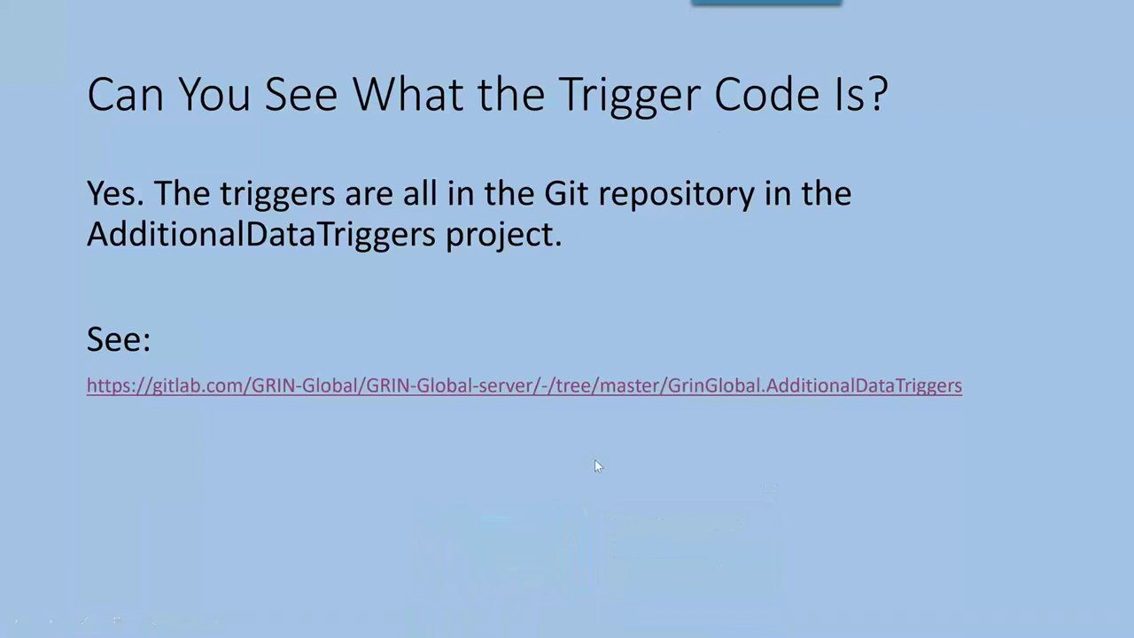
pyautogui.click(472, 431)
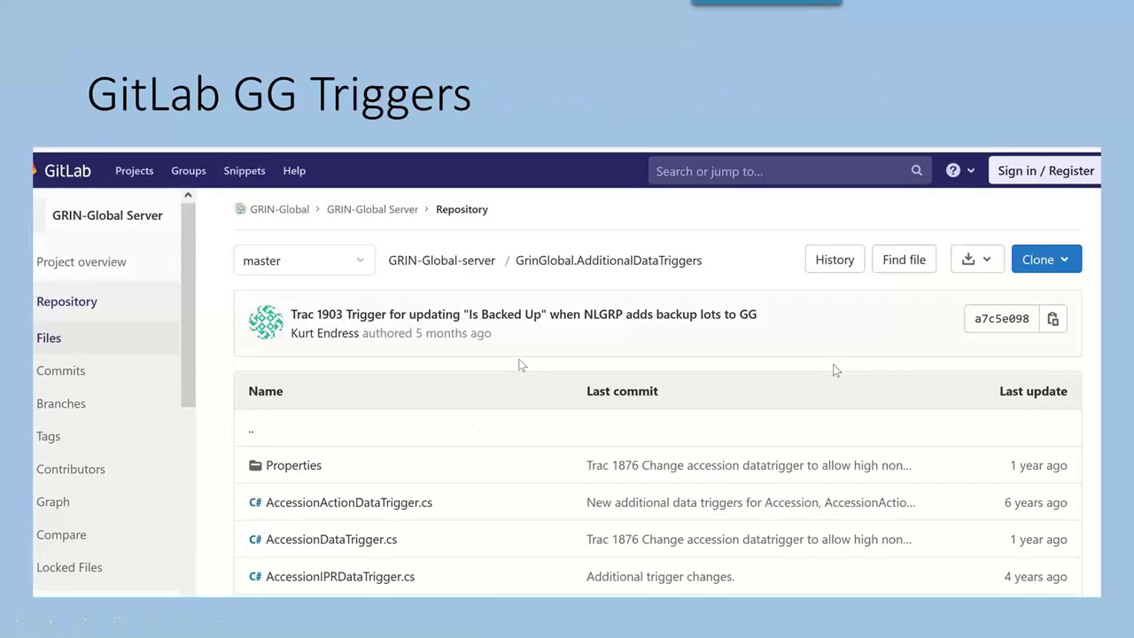